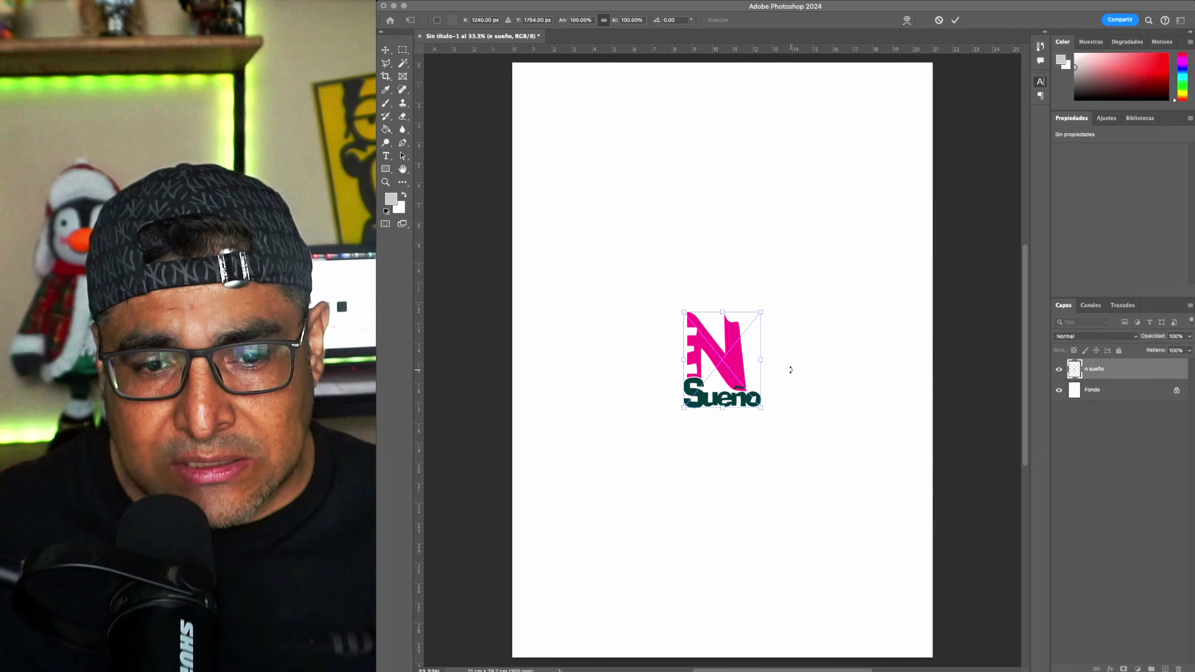
- Confirm the N Sueño logo as a centred embedded layer on the blank A4 canvas
key("Return")
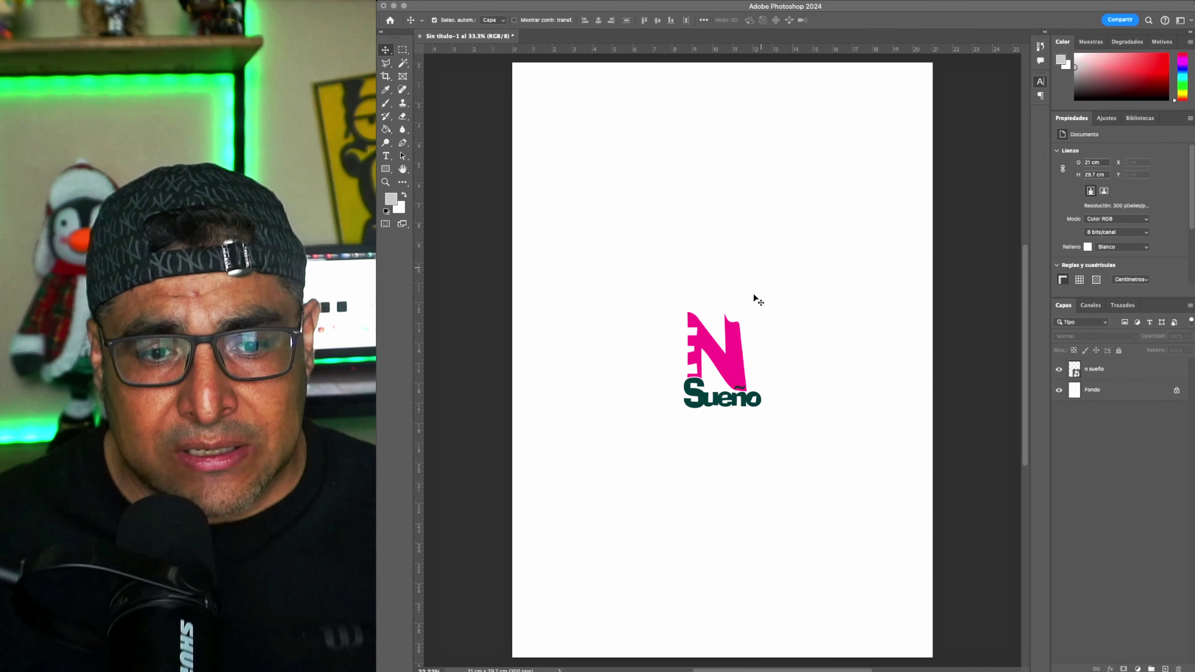
- Move the logo to the page's top-left and add a phone-number text layer beneath it
mouse_move(722, 364)
left_mouse_down()
mouse_move(692, 290)
mouse_move(661, 267)
mouse_move(642, 176)
mouse_move(641, 194)
mouse_move(656, 191)
mouse_move(622, 202)
left_mouse_up()
key("t")
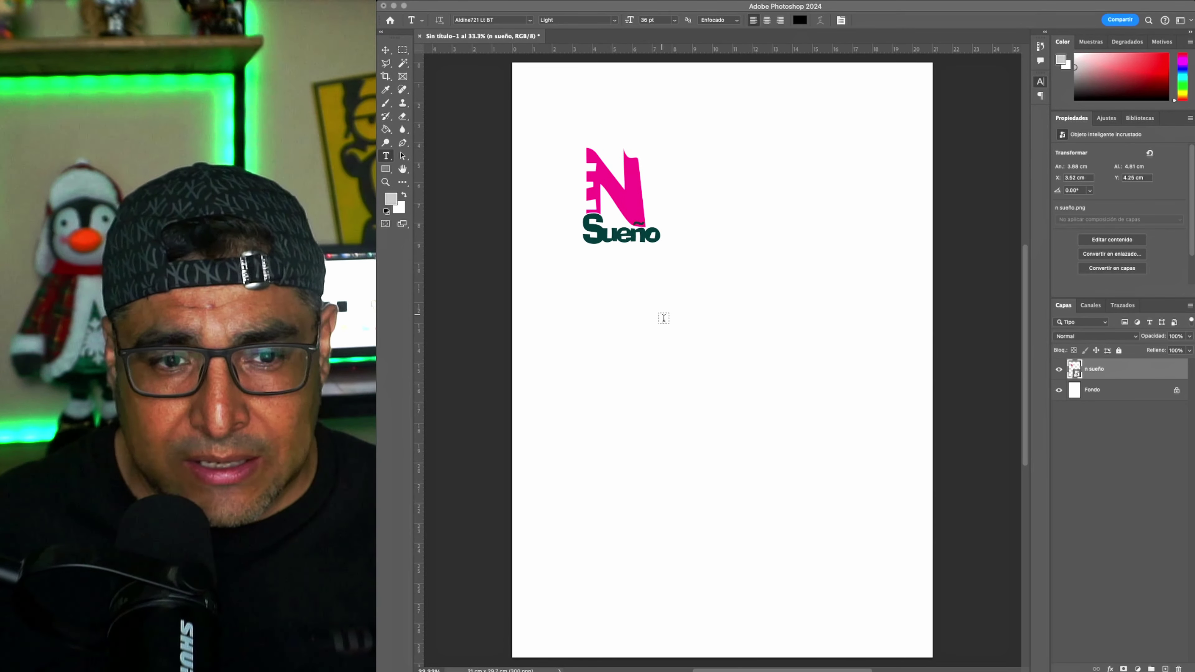
left_click(664, 320)
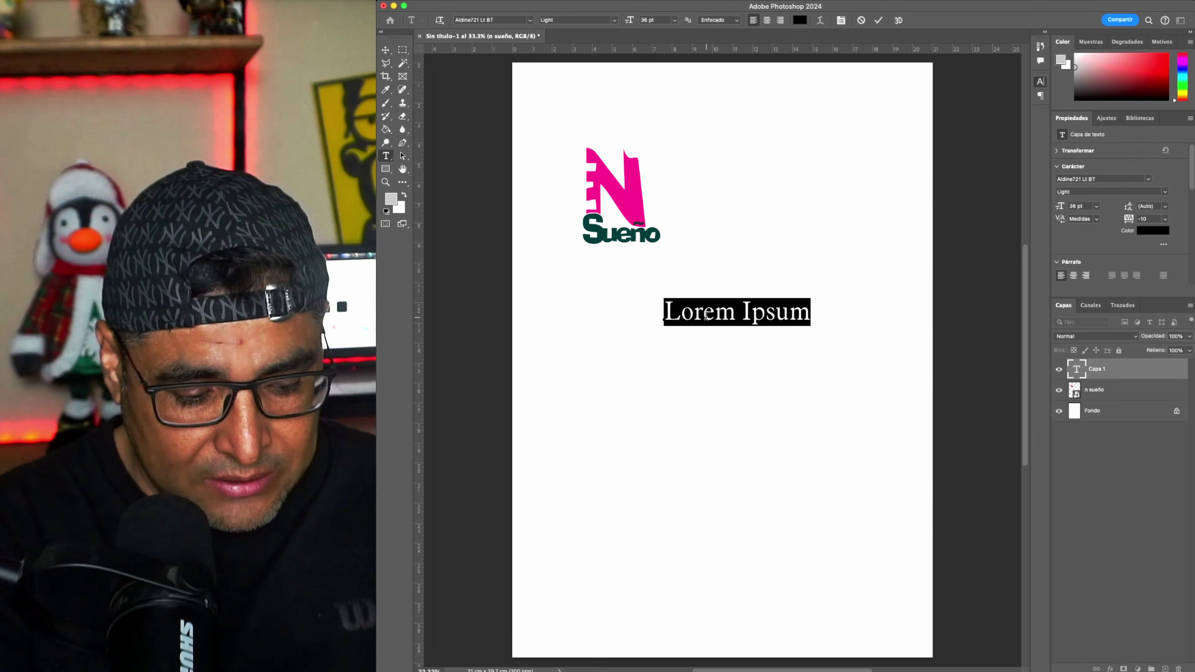
left_click(705, 316)
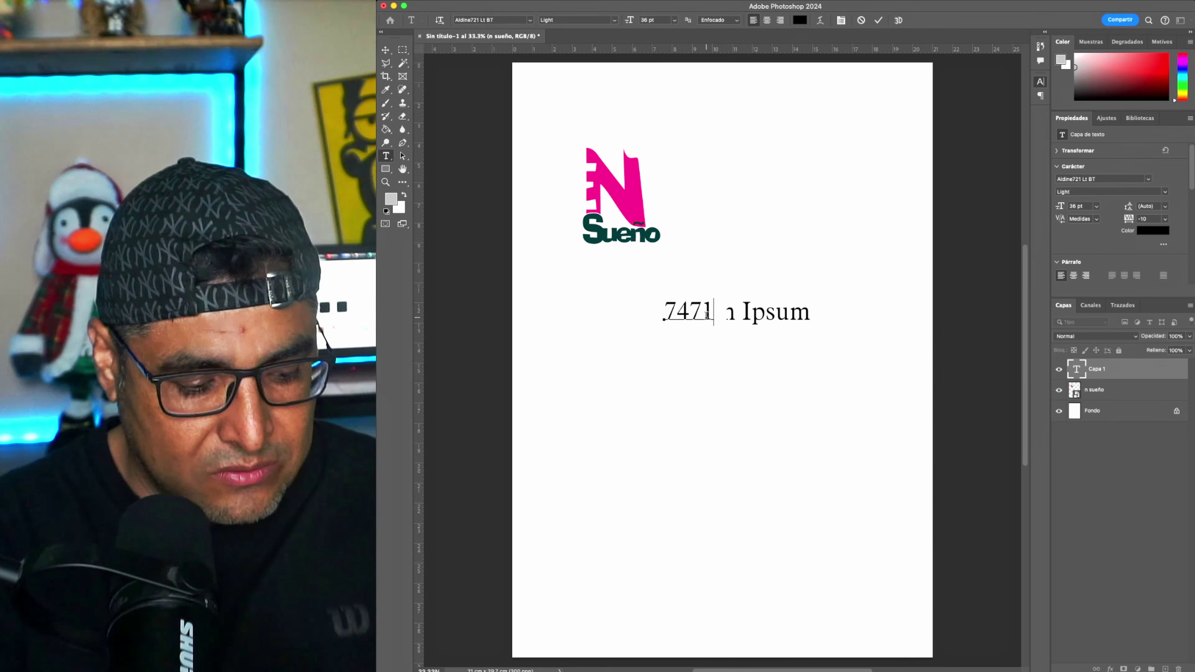
type("21")
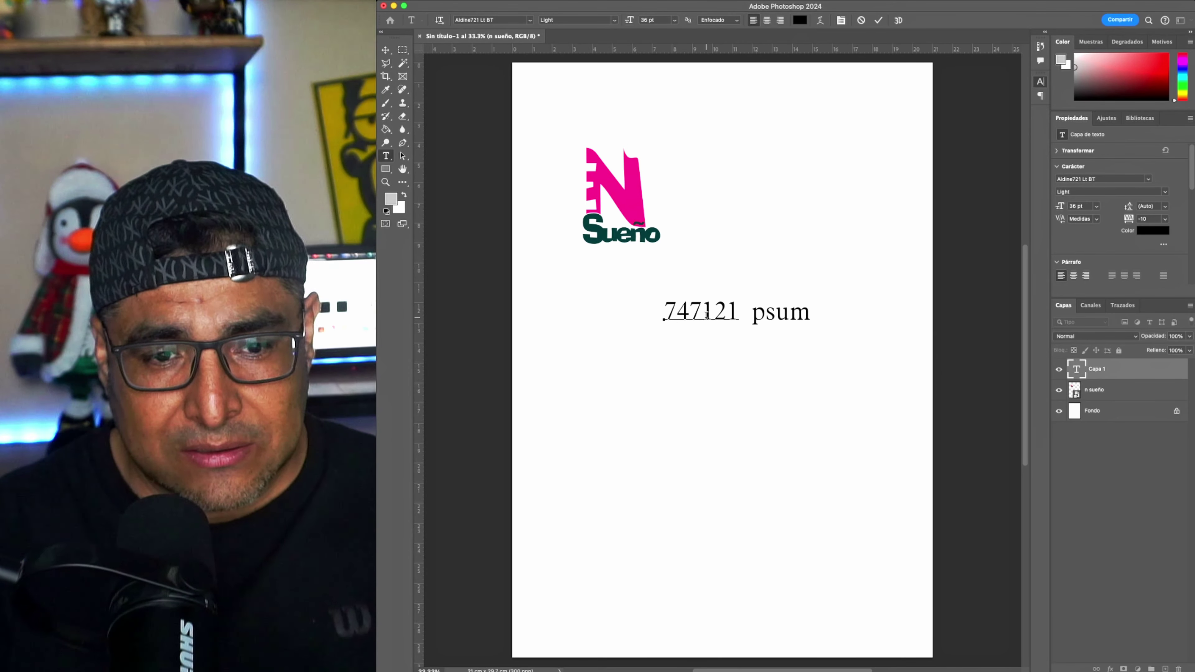
type("95")
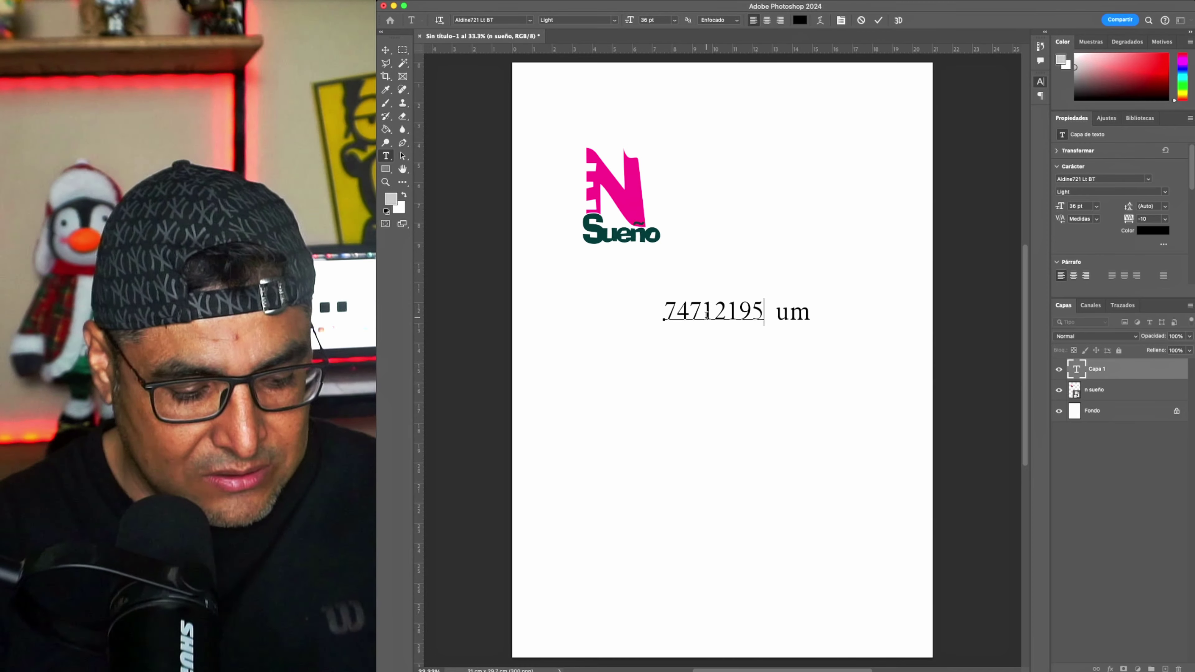
type("27")
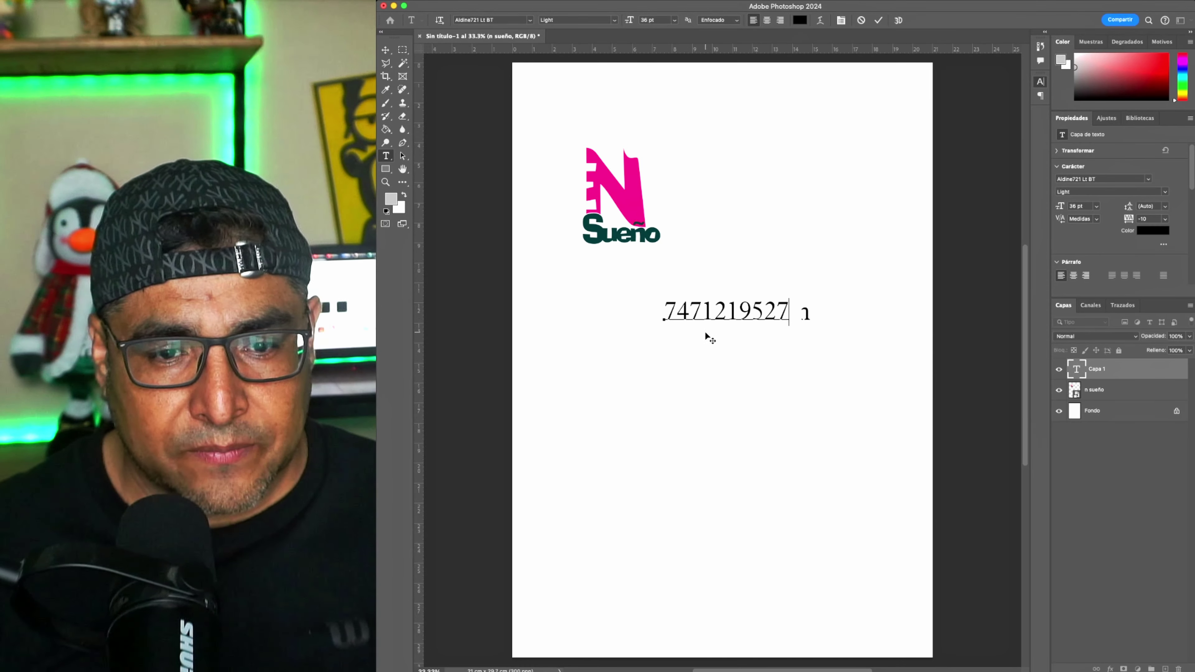
left_click(394, 55)
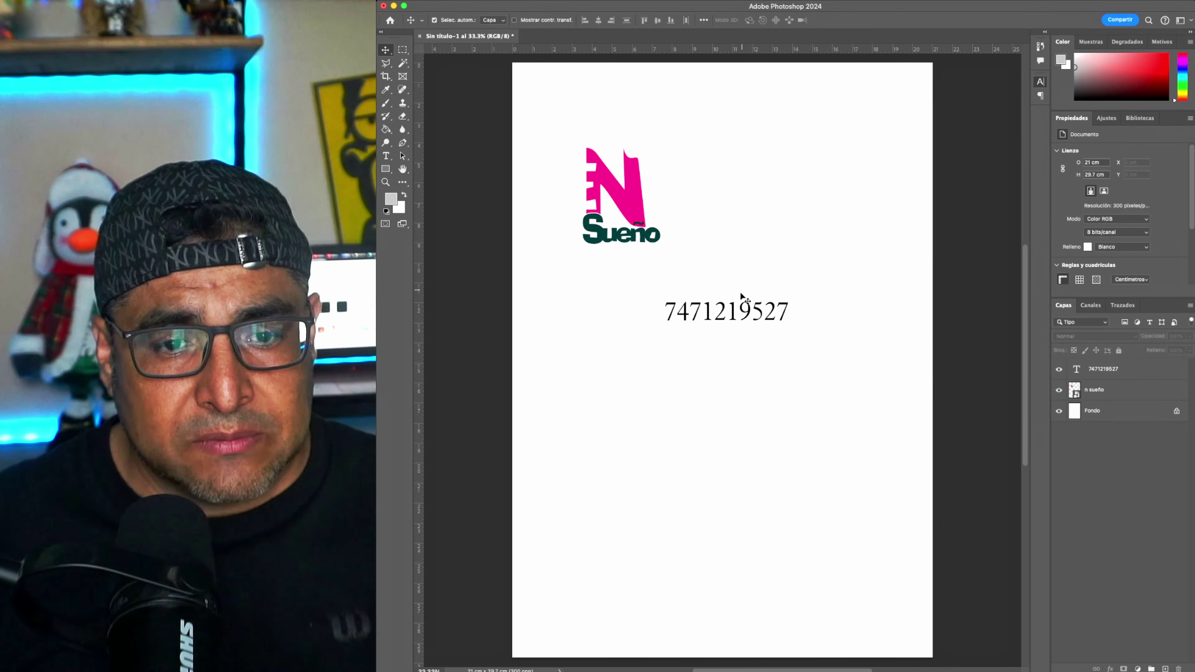
- Move the phone number beside the logo and change its font to Barlow Condensed Light
mouse_move(742, 304)
left_mouse_down()
mouse_move(720, 187)
mouse_move(754, 165)
left_mouse_up()
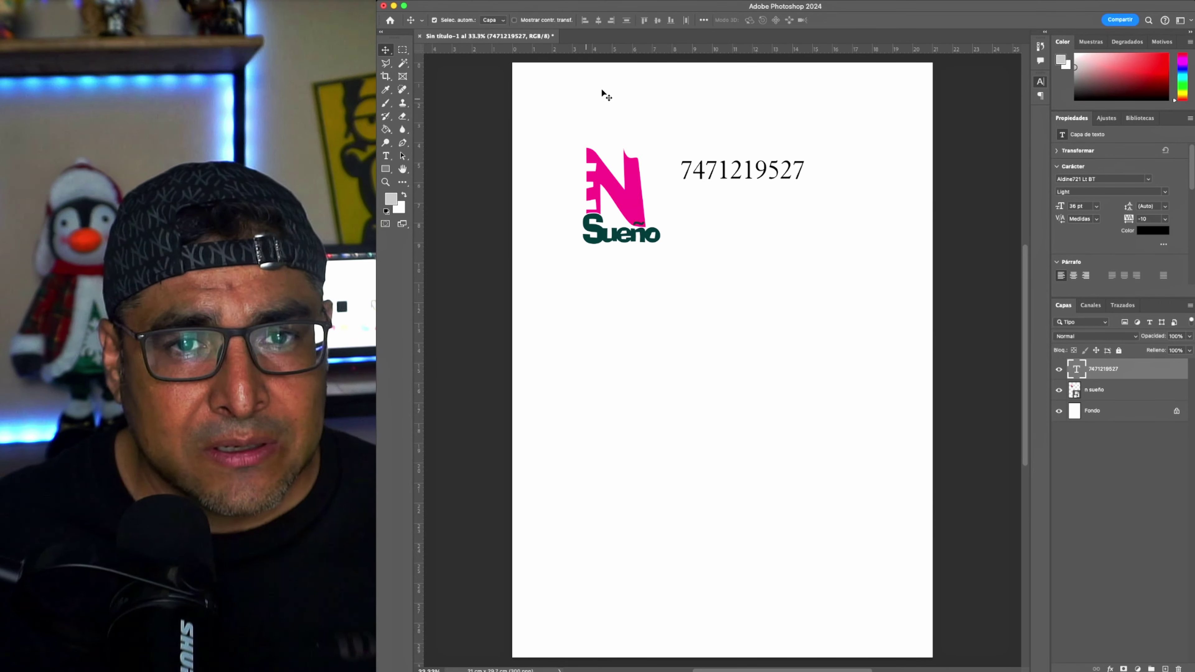
left_click(386, 156)
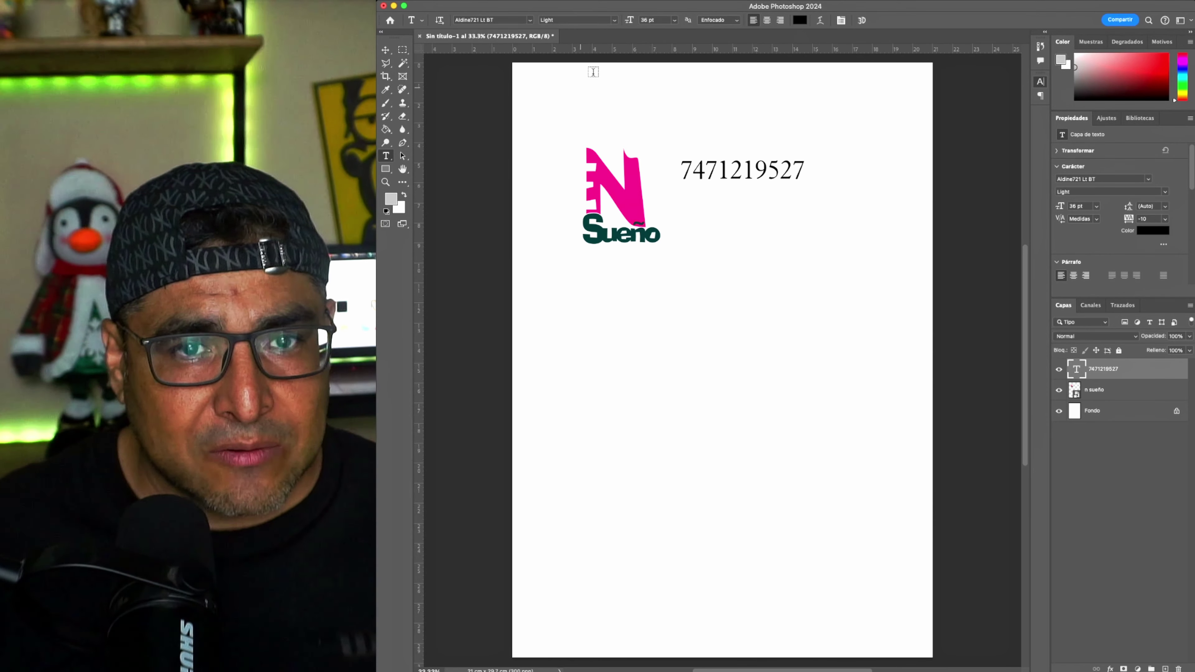
left_click(501, 18)
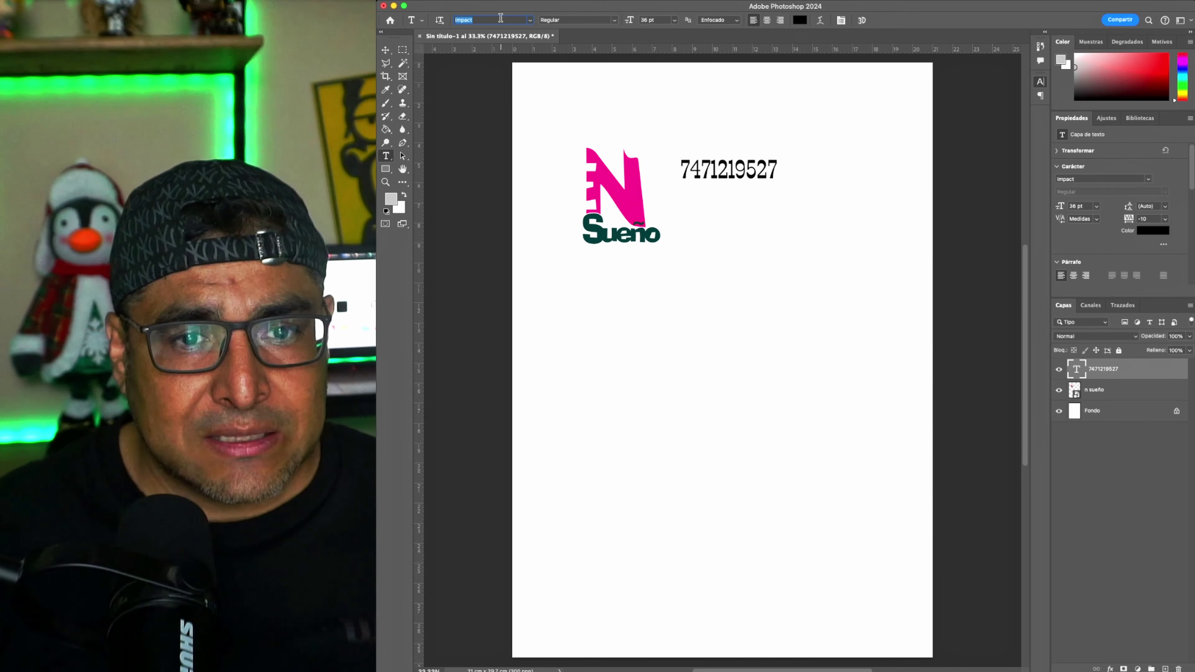
type("Impact")
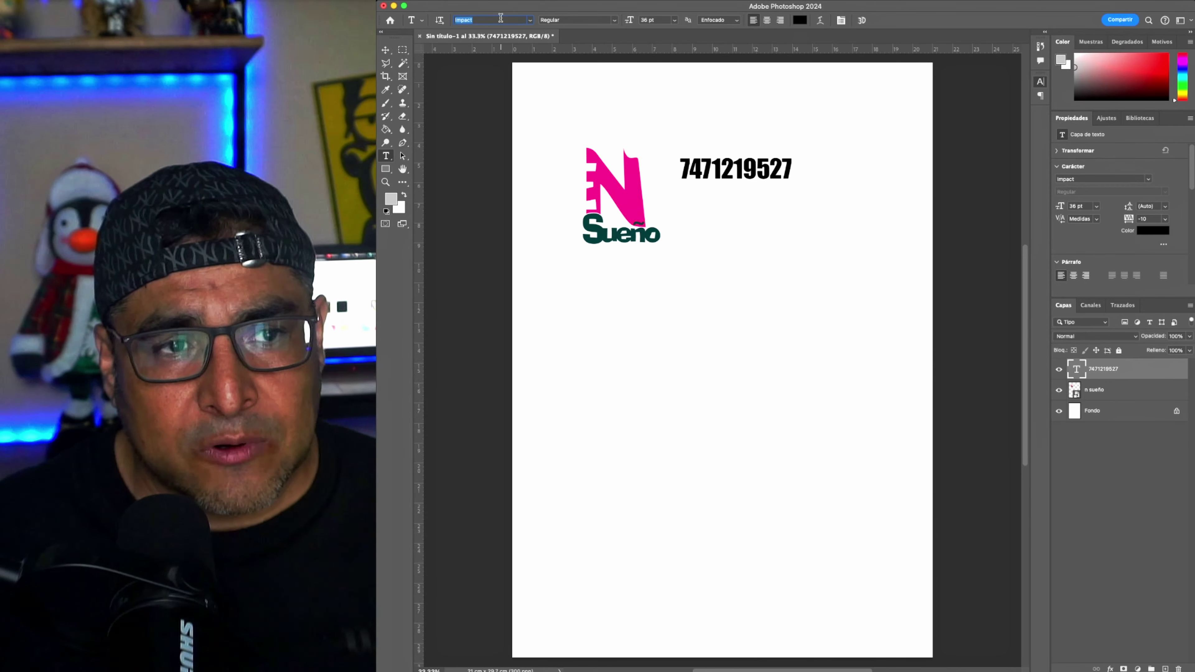
type("Arial Black")
scroll(501, 20, "down", 10)
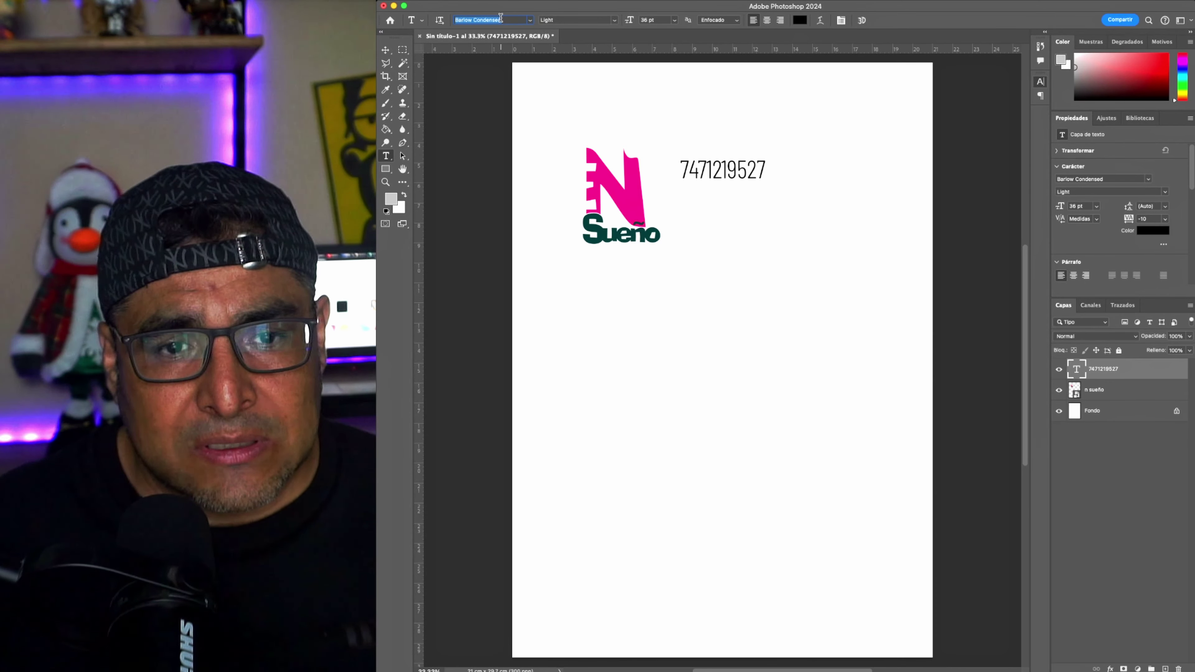
scroll(501, 18, "down", 1)
scroll(501, 18, "up", 1)
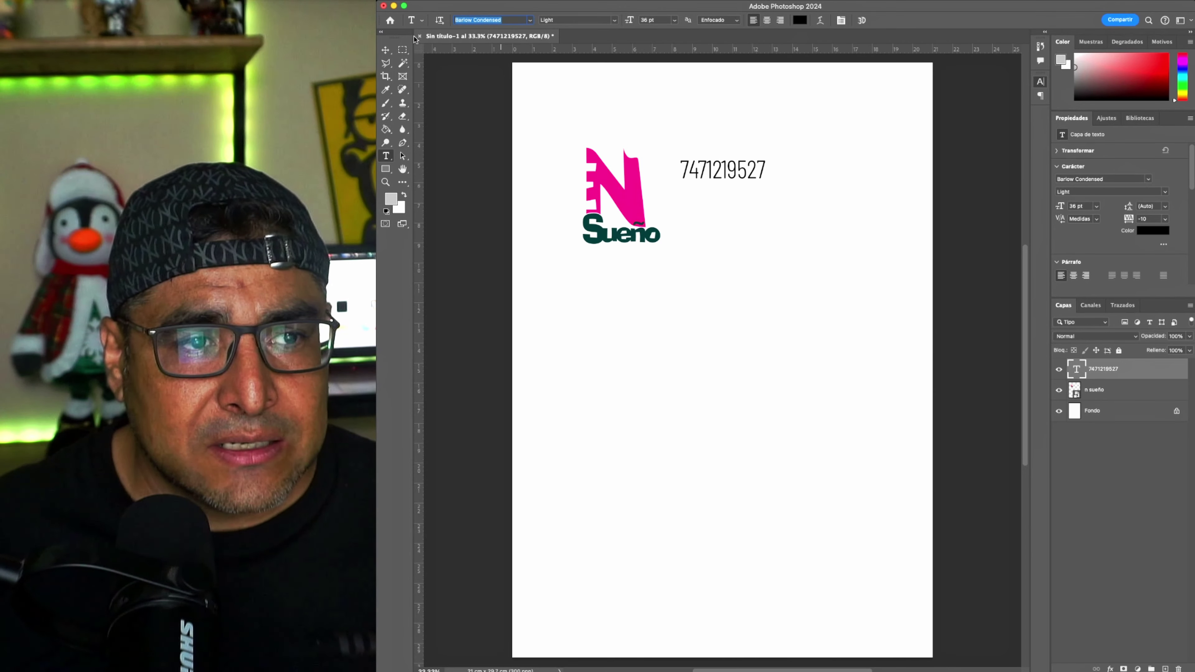
- Align the number against the logo's right edge and start enlarging it to about 161%
key("v")
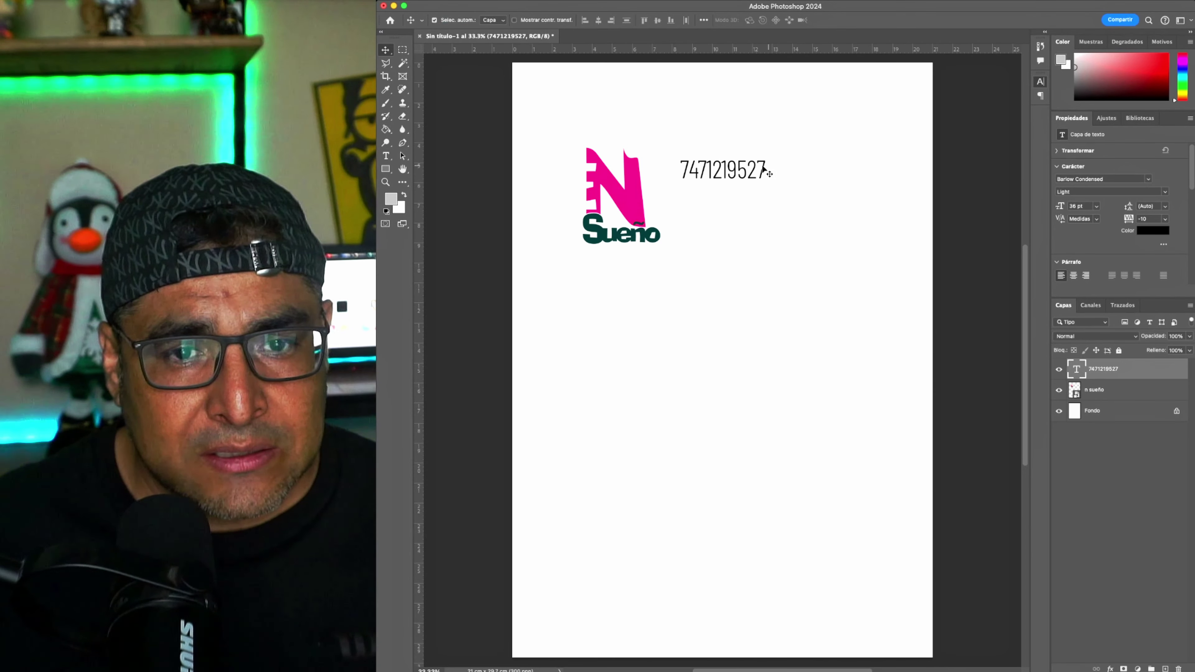
mouse_move(761, 167)
left_mouse_down()
mouse_move(740, 167)
mouse_move(808, 193)
mouse_move(750, 175)
left_mouse_up()
key("ctrl+t")
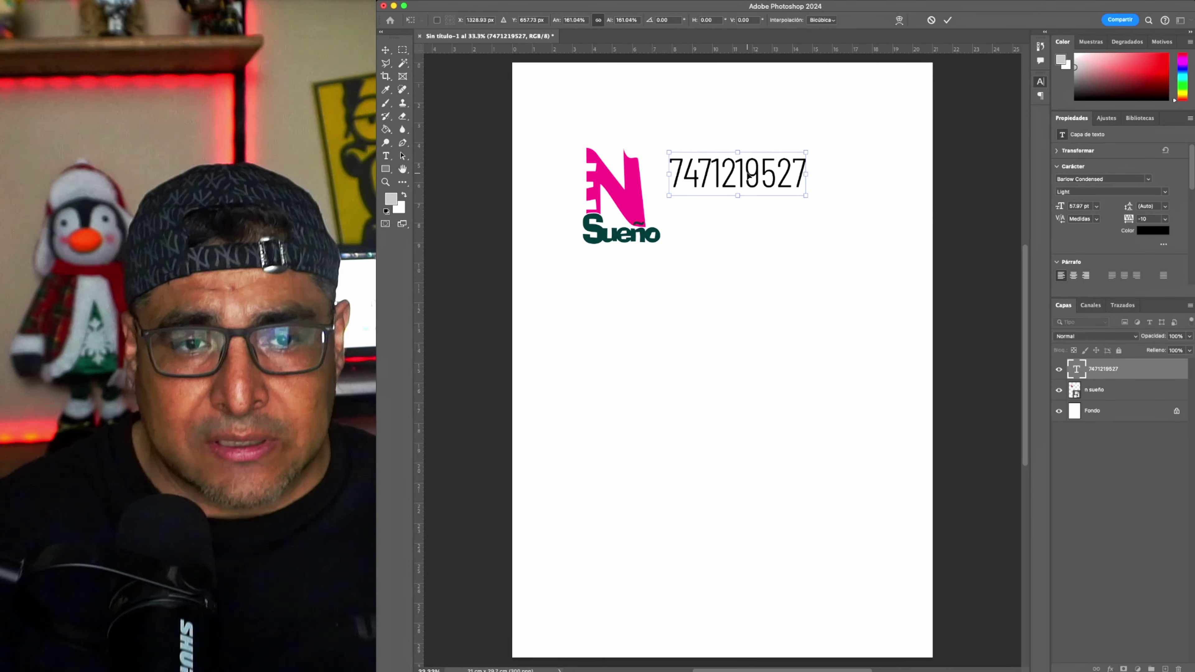
- Commit the enlarged number, then Alt-drag a duplicate below it and open the copy's text for editing
key("Return")
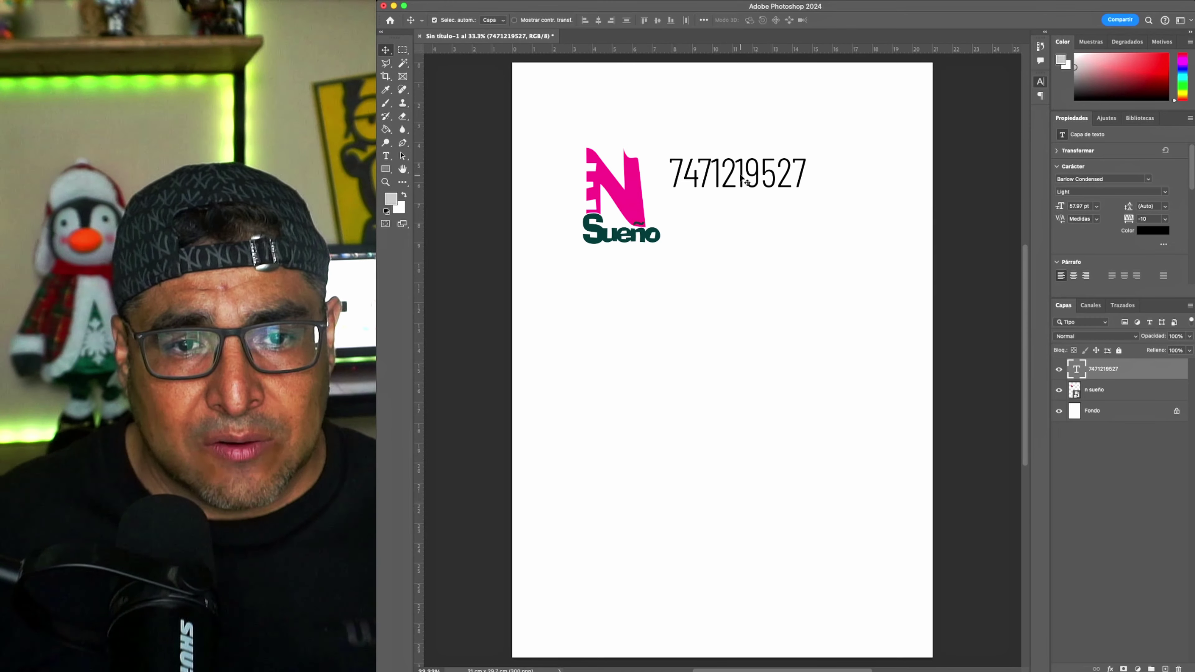
left_click_drag(745, 181, 740, 178)
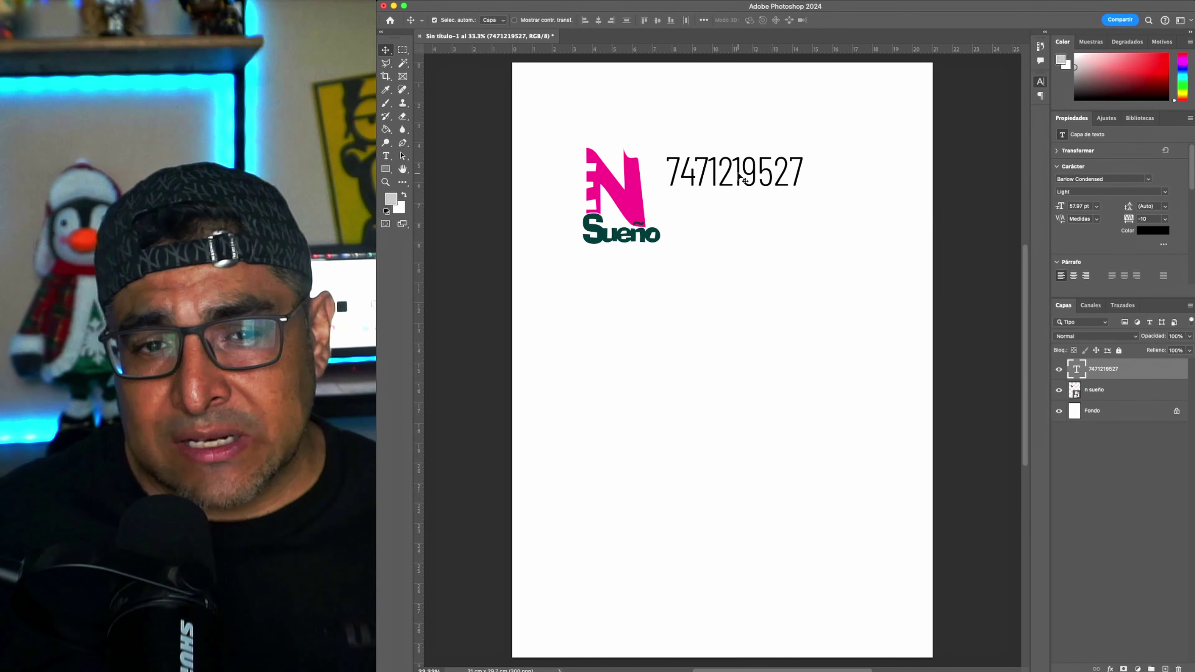
left_click_drag(740, 177, 714, 293)
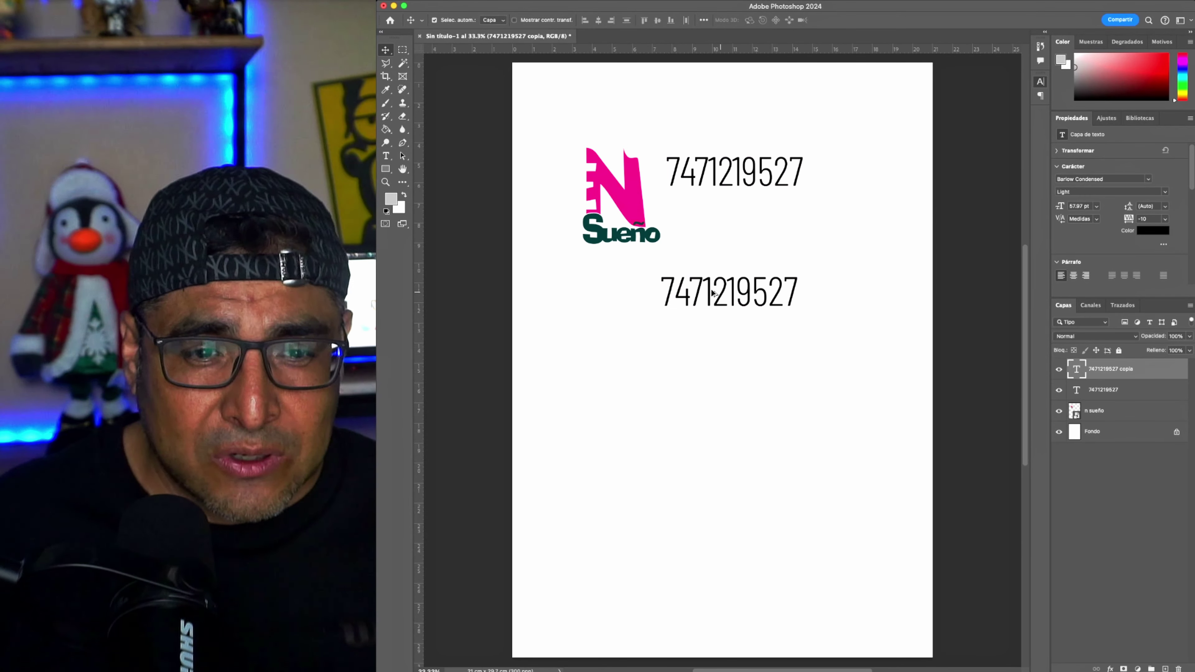
double_click(740, 281)
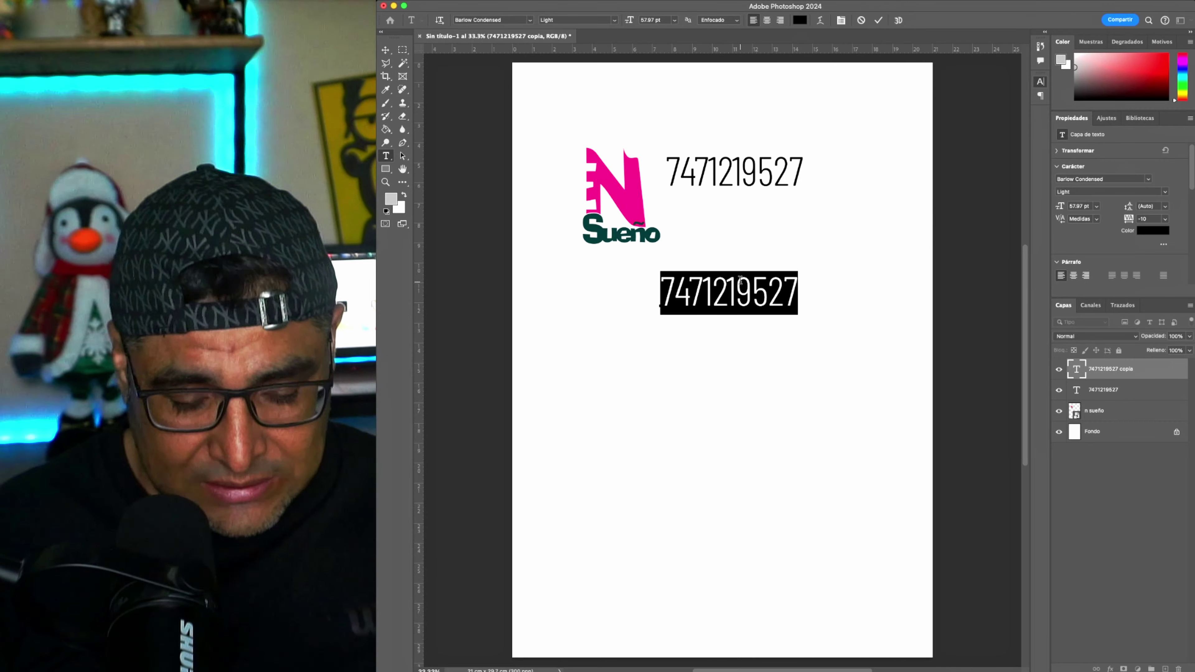
- Change the copy to 'Informes', move it under the phone number and shrink it to about 30.88 pt
type("inform")
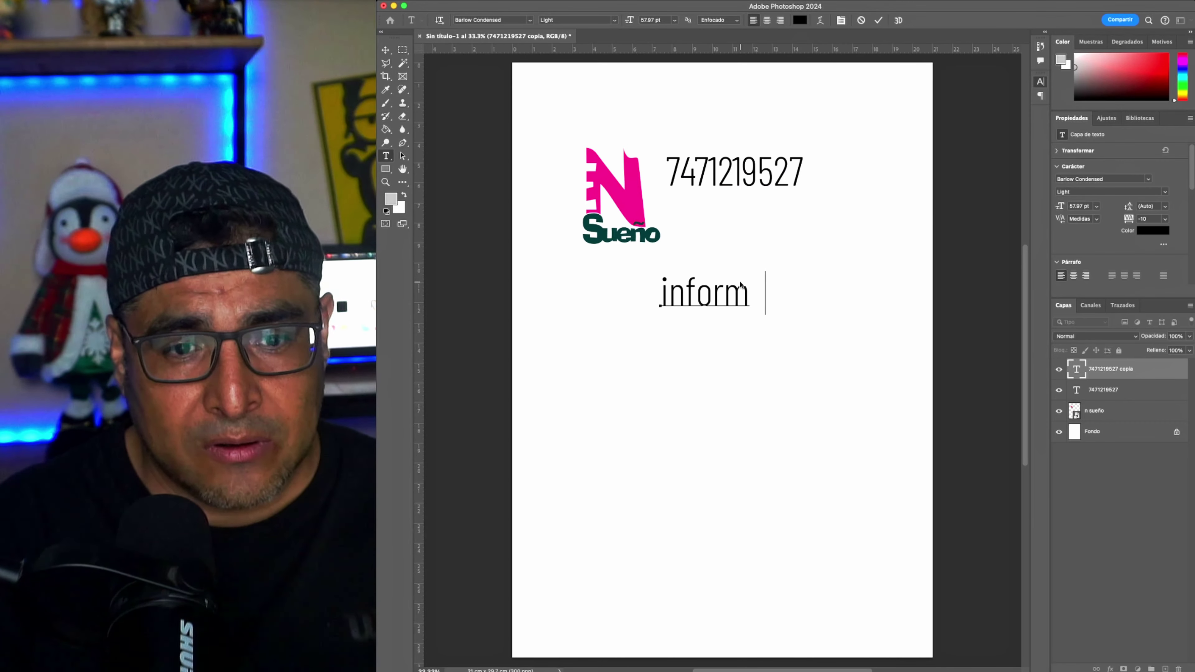
type("es")
key("BackSpace")
key("BackSpace")
key("BackSpace")
key("BackSpace")
key("BackSpace")
key("BackSpace")
key("BackSpace")
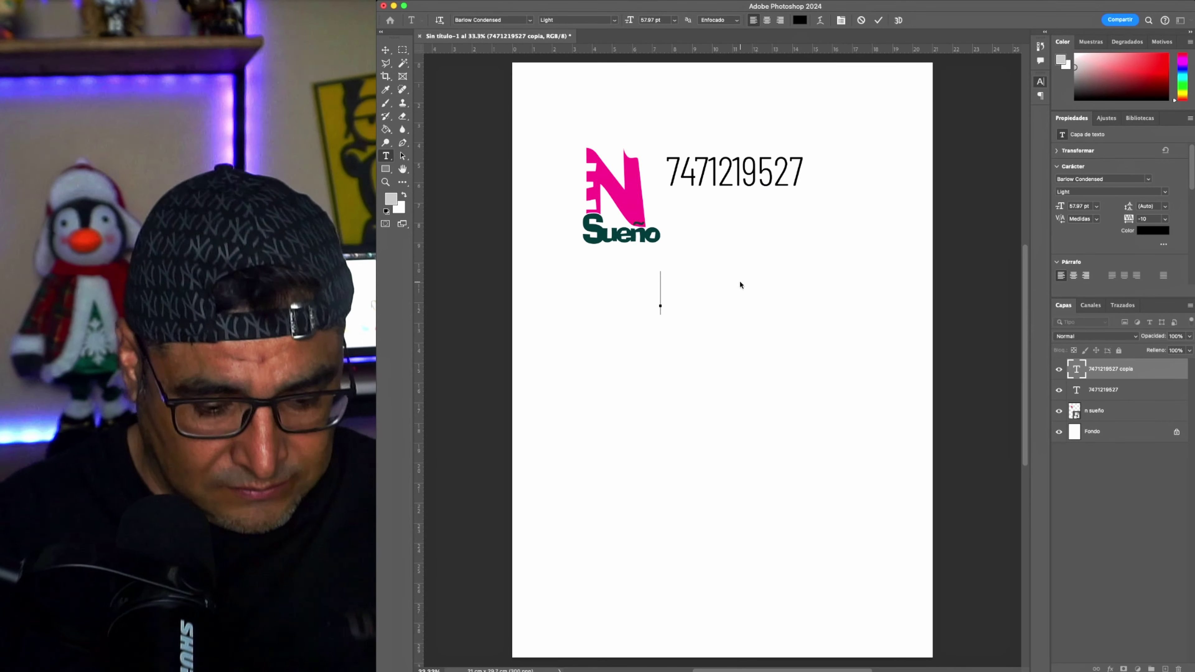
type("Informes")
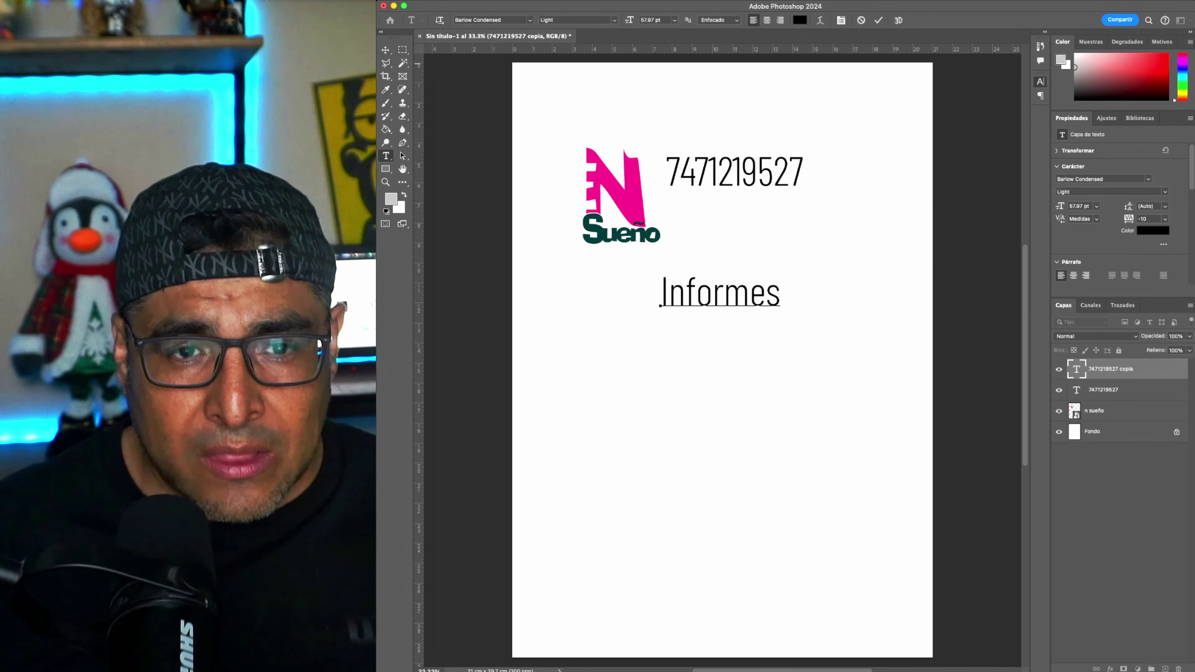
left_click(385, 49)
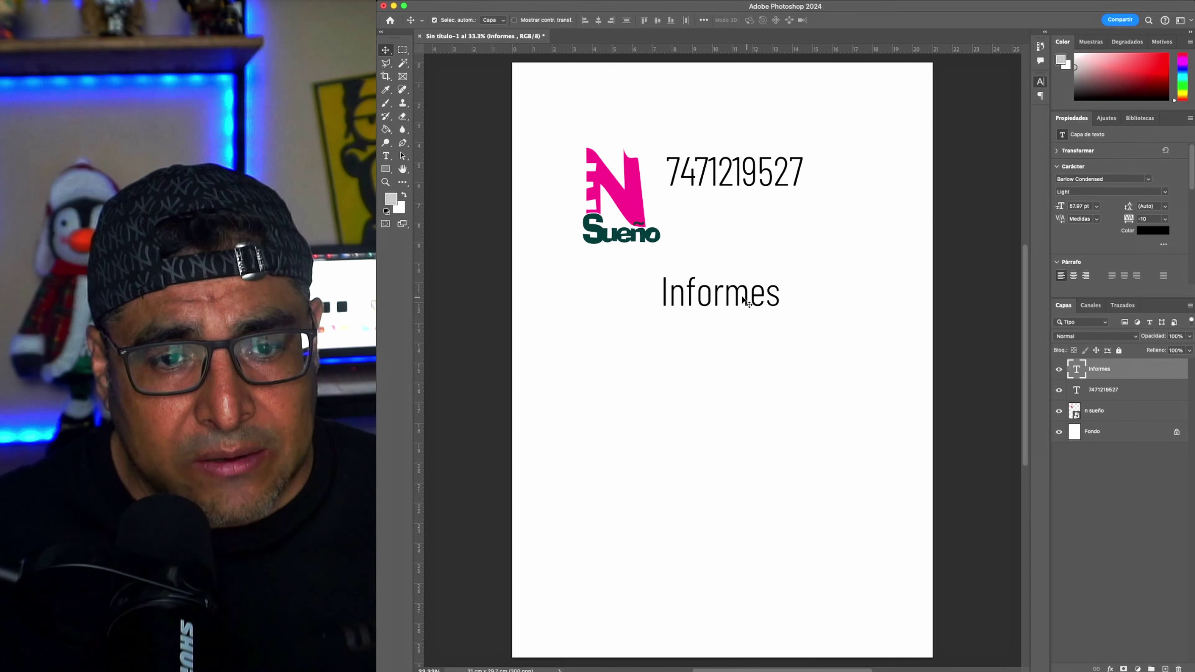
mouse_move(737, 295)
left_mouse_down()
mouse_move(744, 215)
mouse_move(783, 229)
mouse_move(763, 216)
left_mouse_up()
key("ctrl+t")
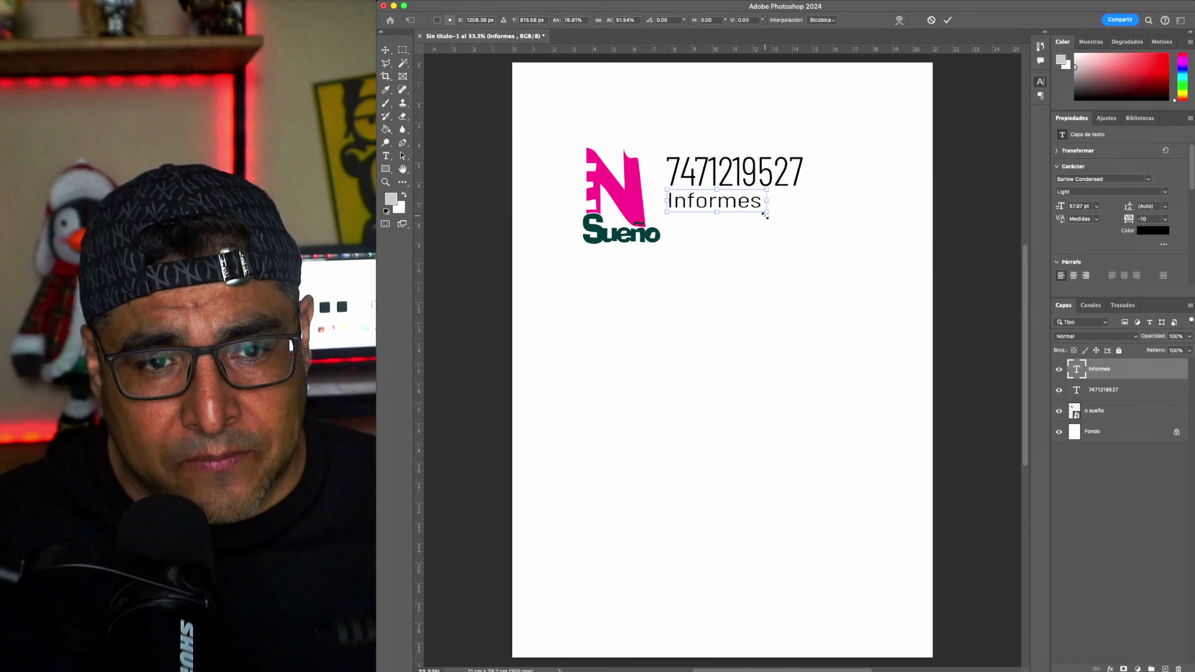
key("Return")
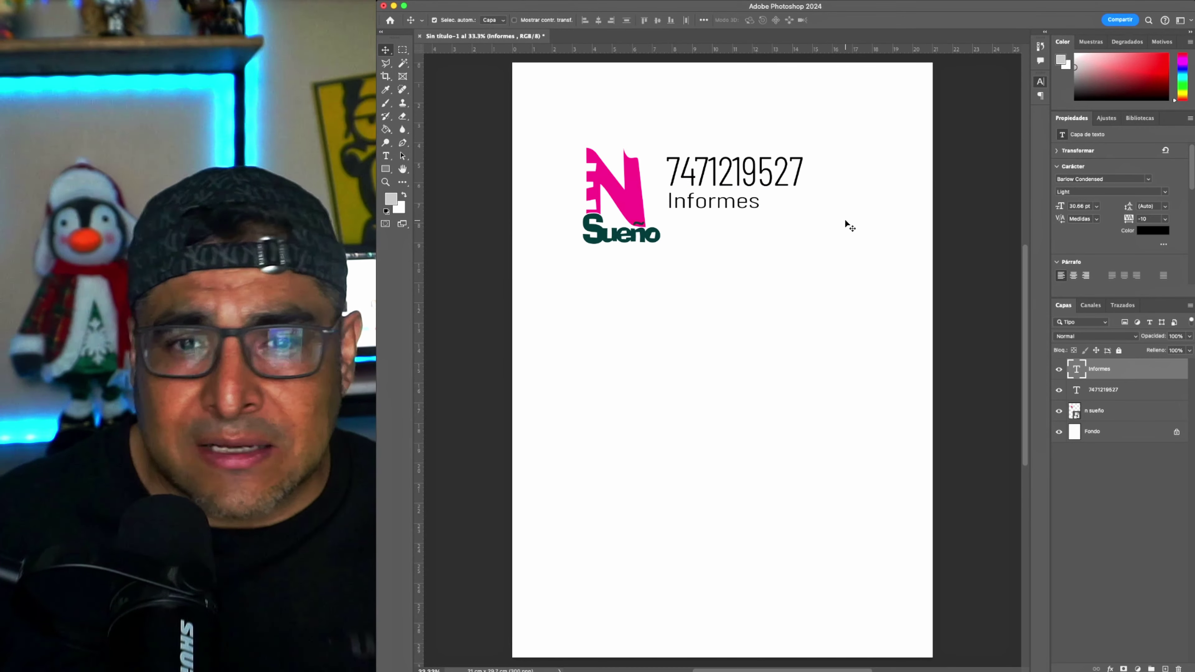
- Add horizontal guides at the logo's top and bottom, and vertical guides at its left and right of the phone number
left_click_drag(626, 48, 624, 143)
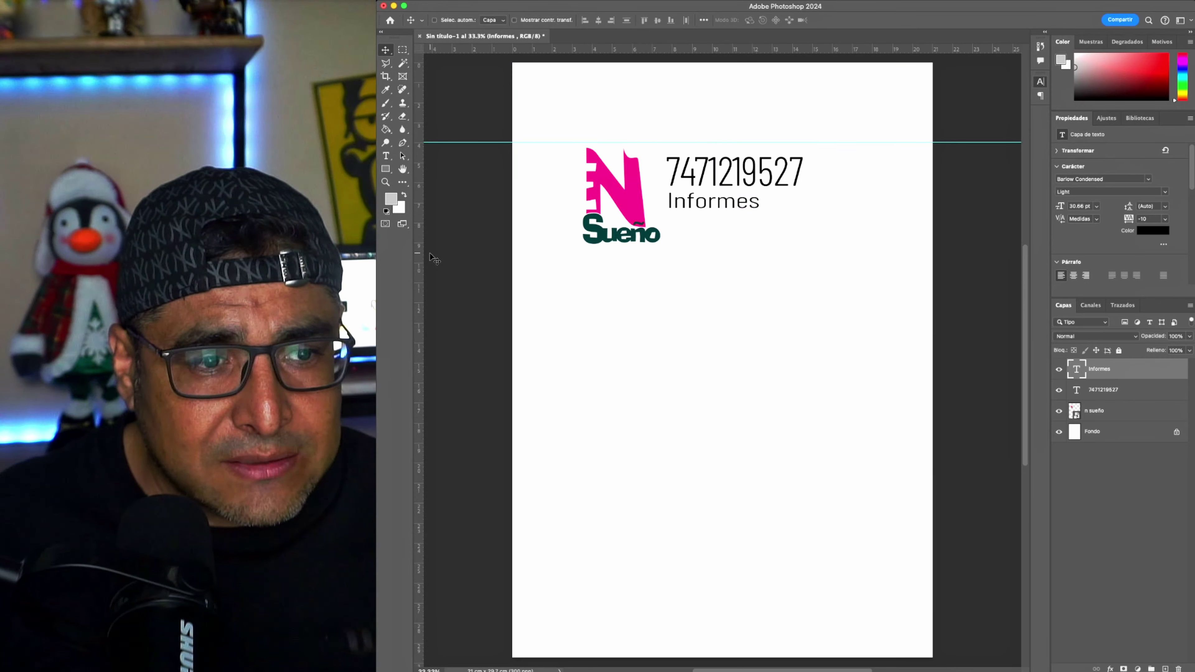
left_click_drag(418, 254, 568, 253)
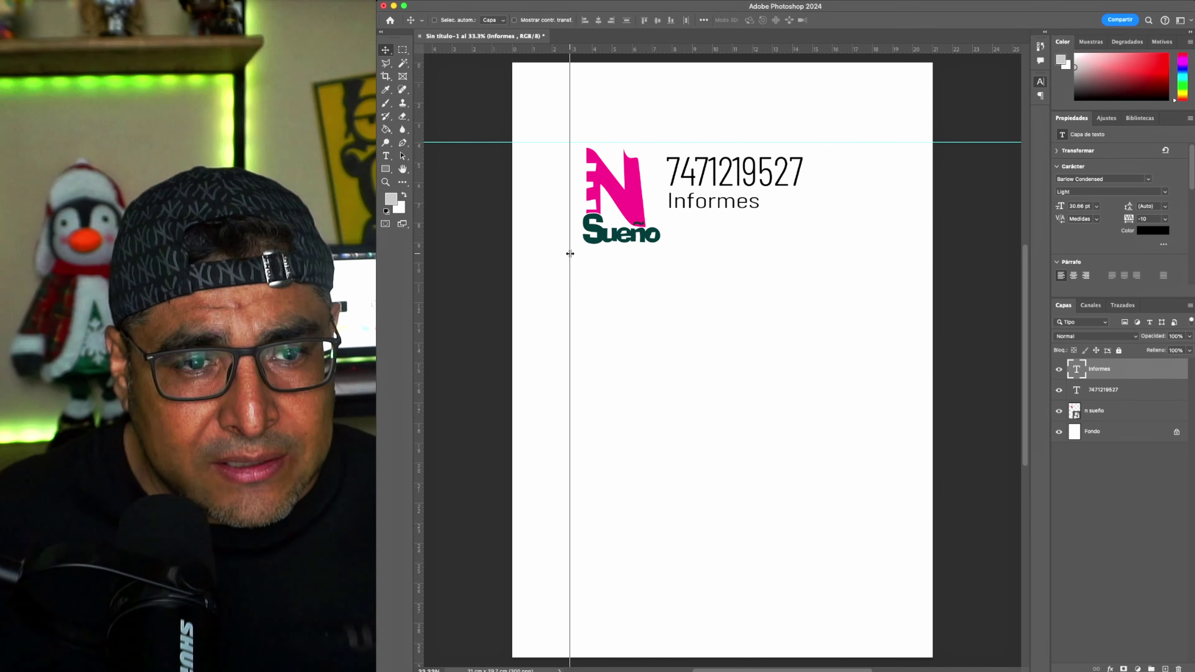
left_click(686, 139)
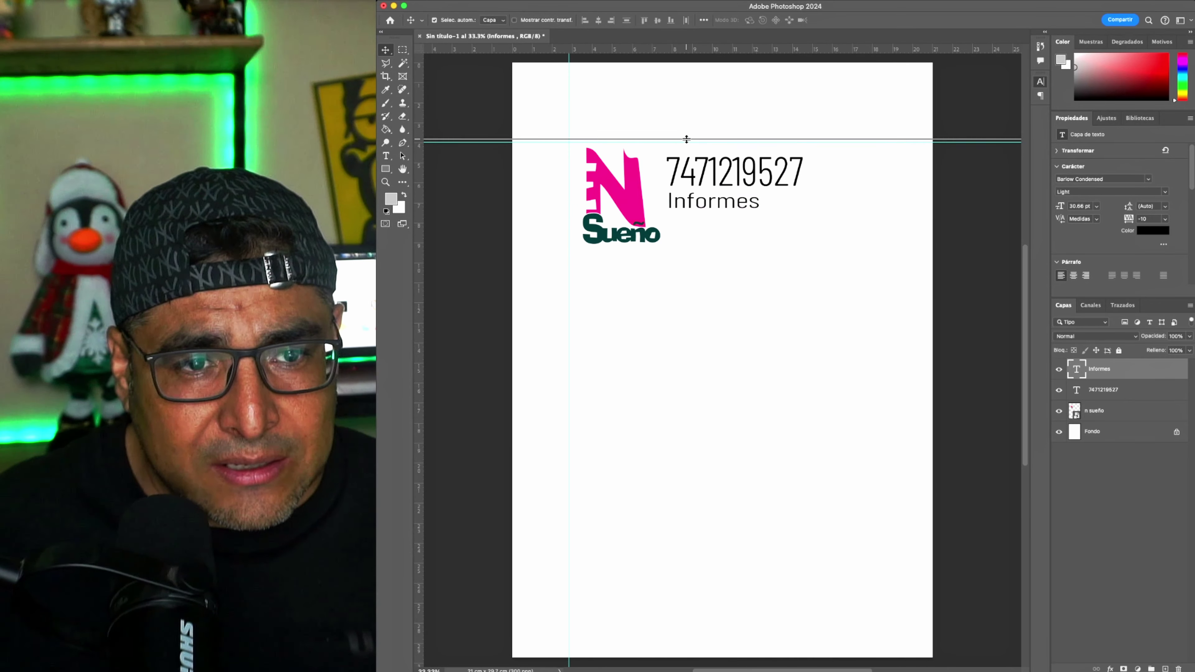
left_click_drag(700, 57, 688, 257)
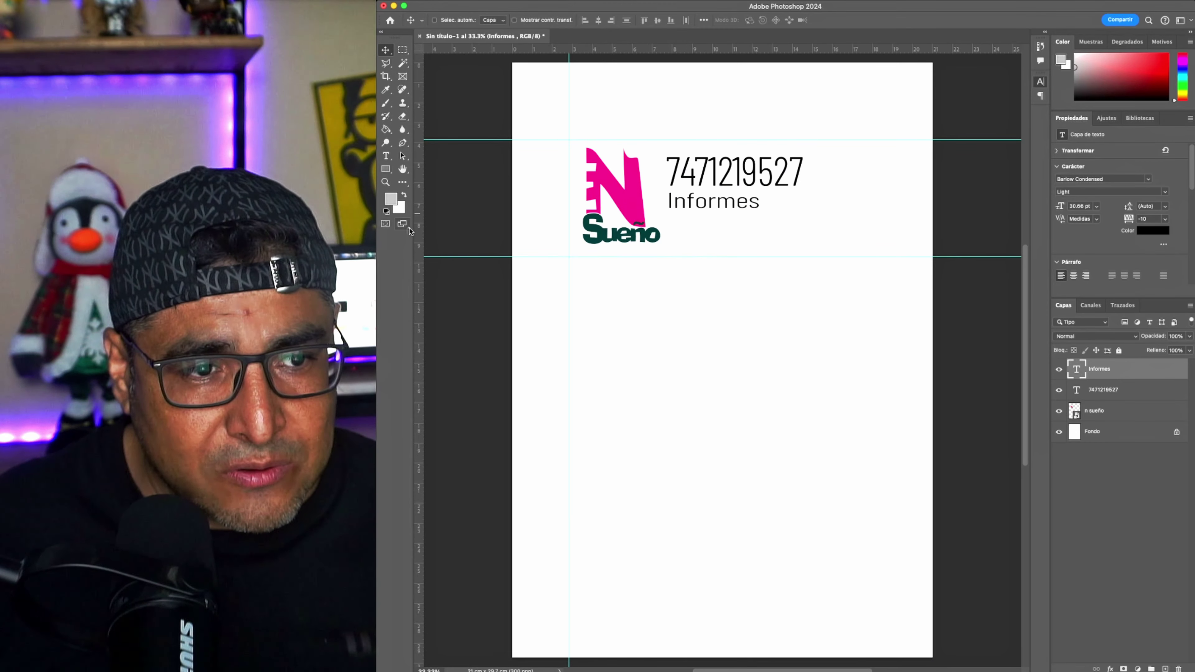
left_click_drag(712, 200, 814, 230)
key("super")
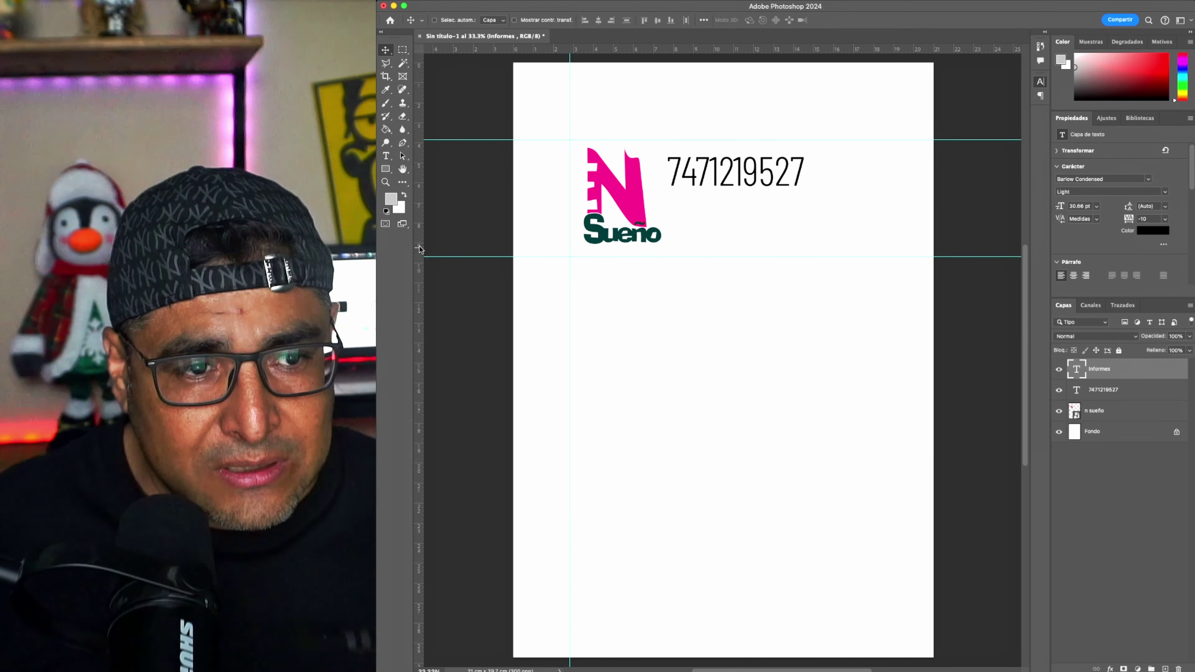
left_click_drag(420, 250, 817, 232)
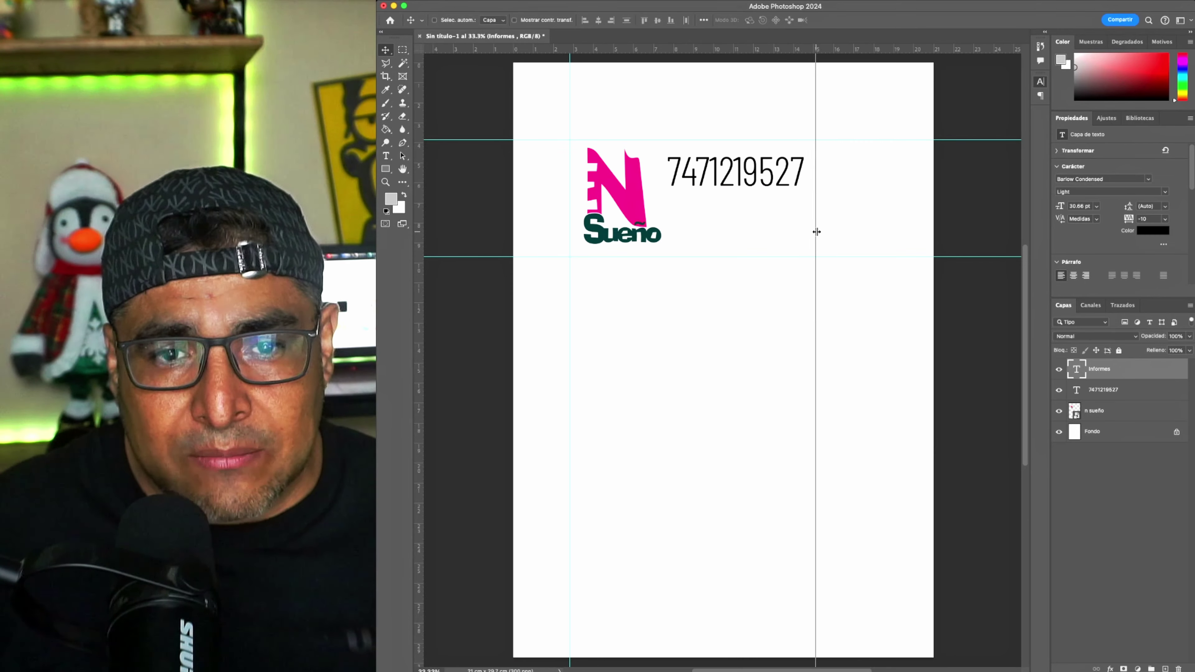
left_click_drag(816, 232, 819, 231)
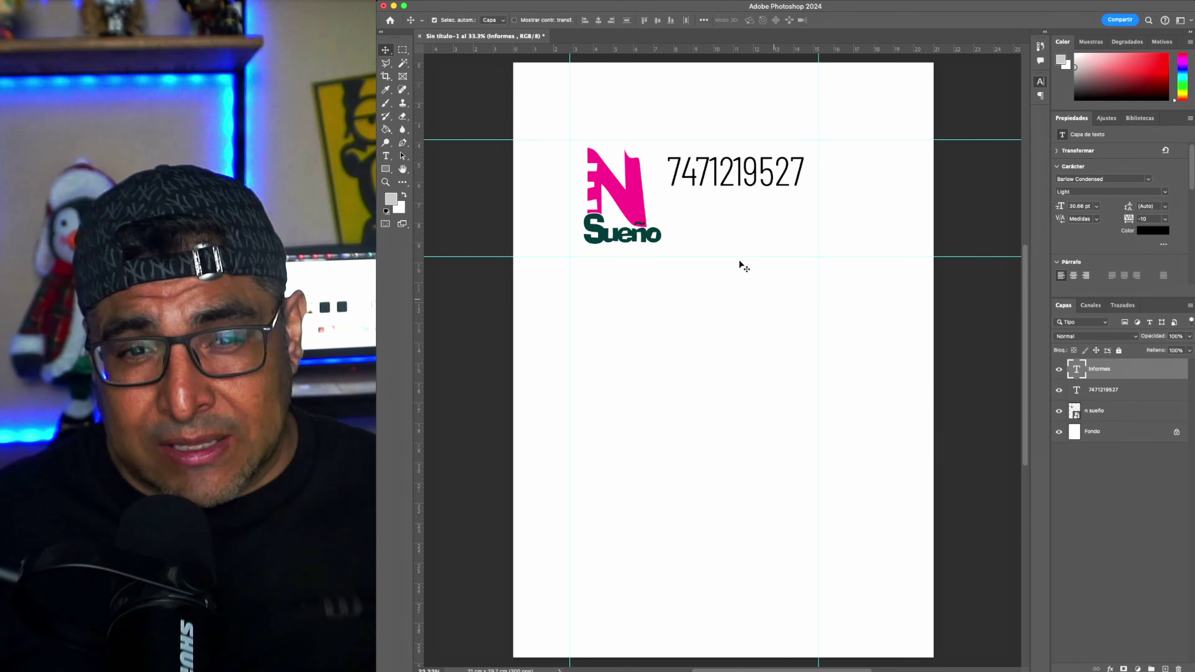
left_click(715, 350)
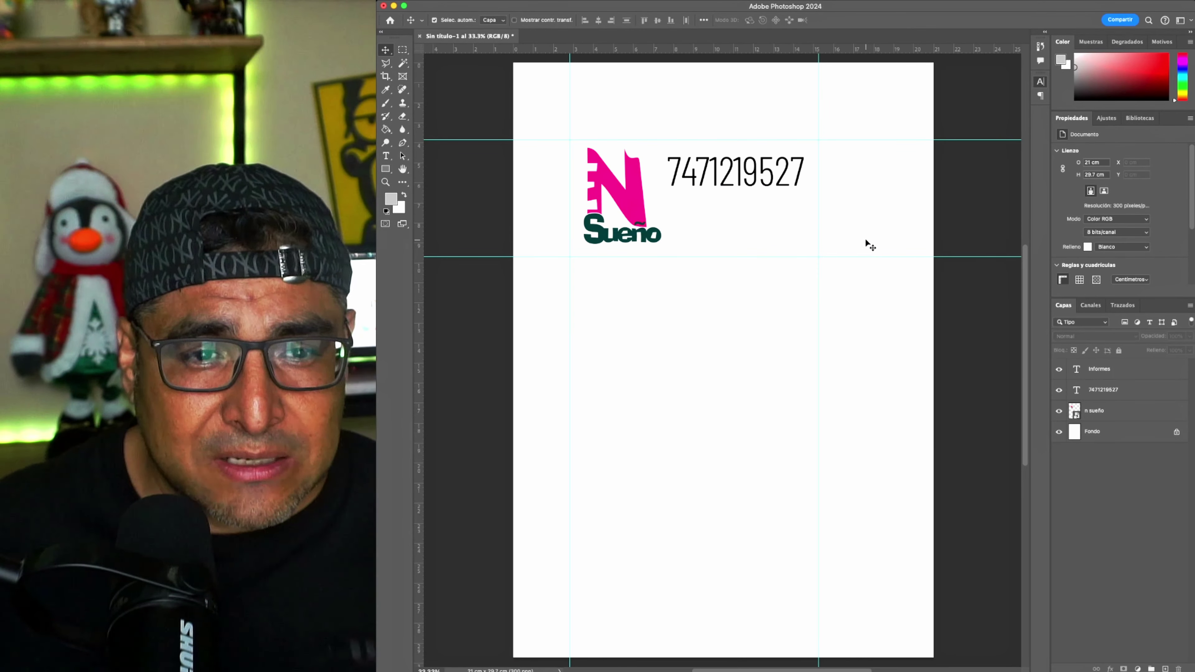
- Nudge the phone number slightly upward and check the Informes layer's selection and visibility
left_click_drag(784, 191, 777, 183)
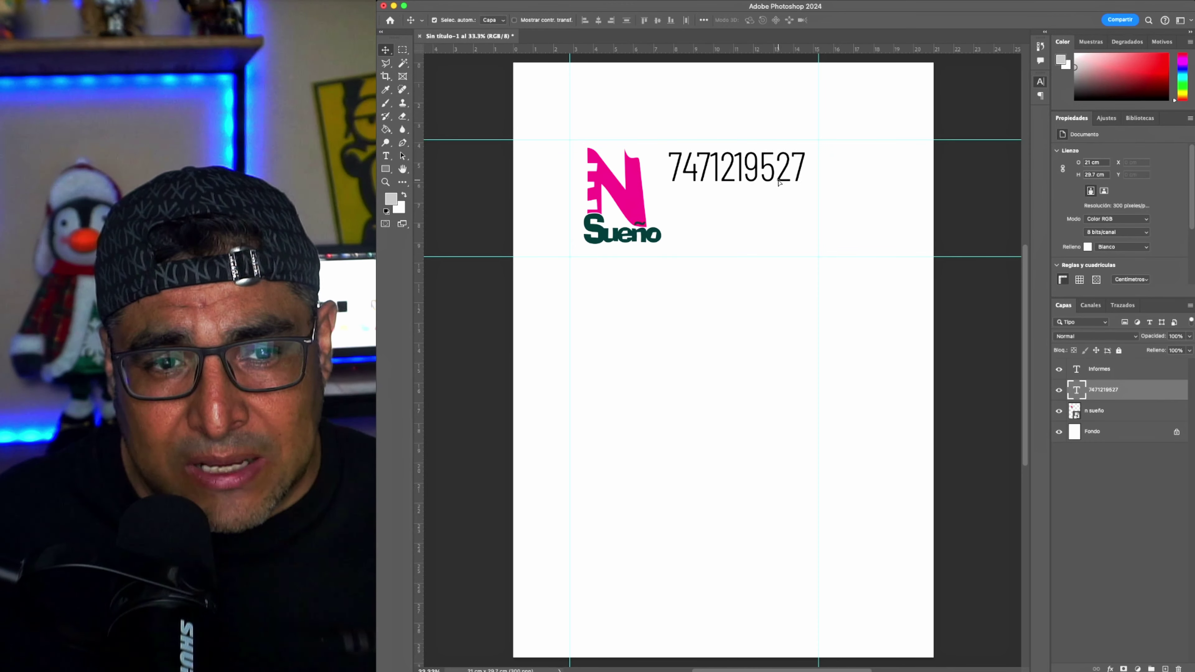
left_click(778, 184)
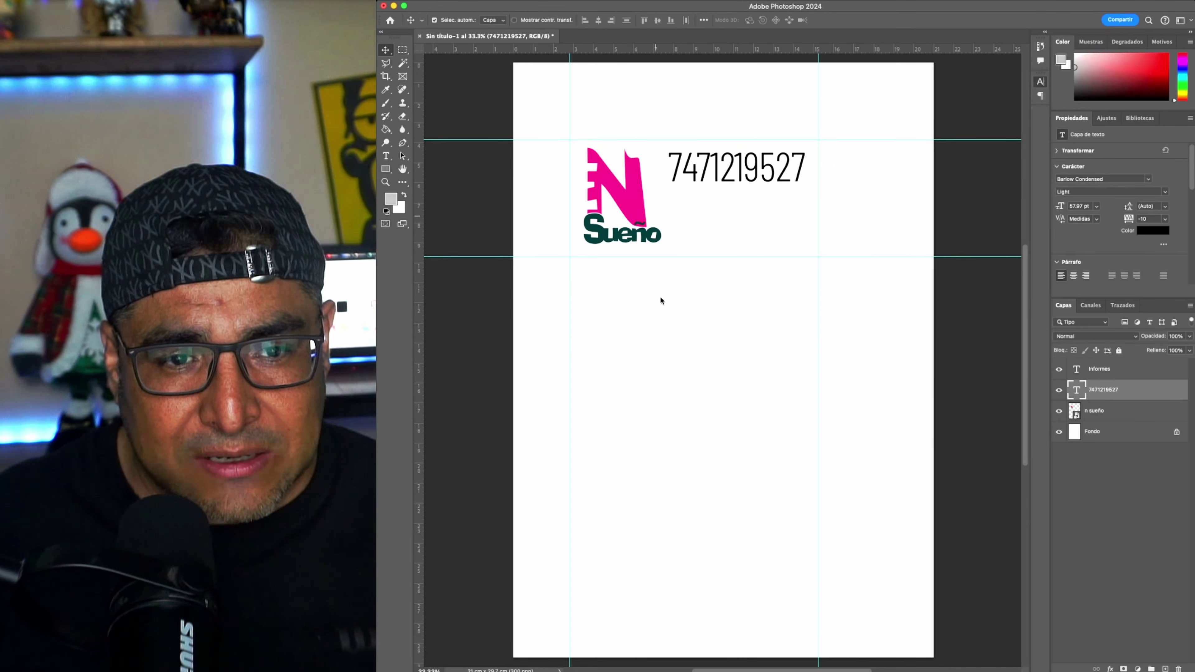
left_click(794, 348)
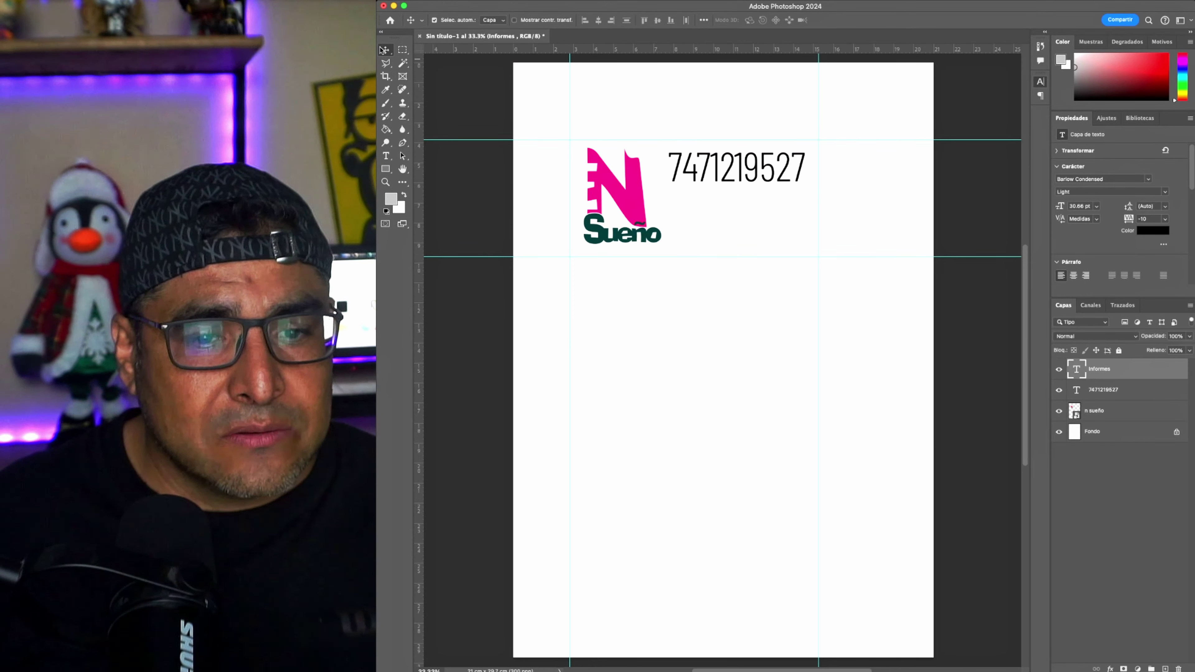
left_click(703, 379)
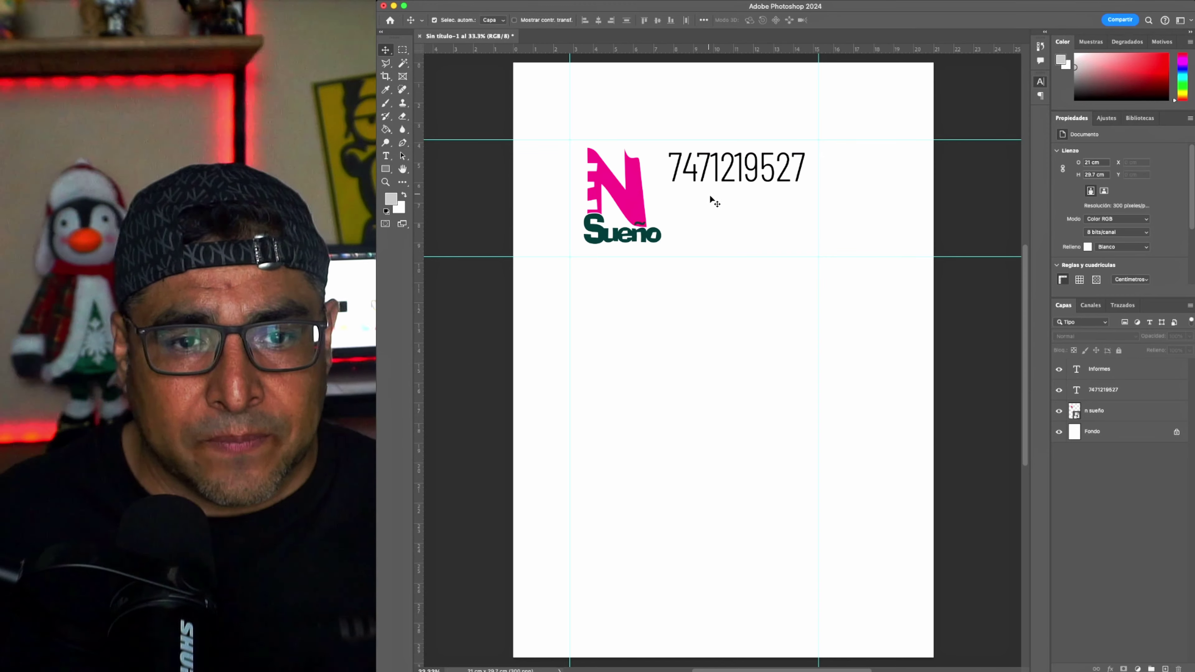
left_click(1085, 368)
left_click(1059, 371)
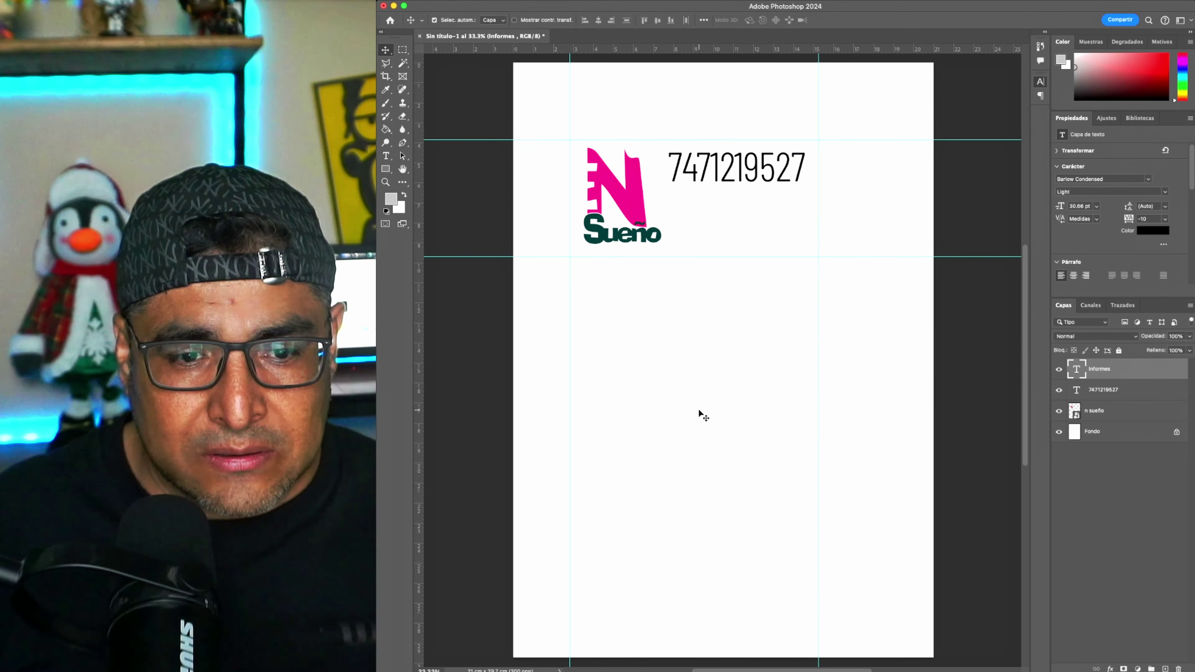
left_click(698, 408)
- Find the Informes text lying off the page's right side and put it in Free Transform
left_click(386, 156)
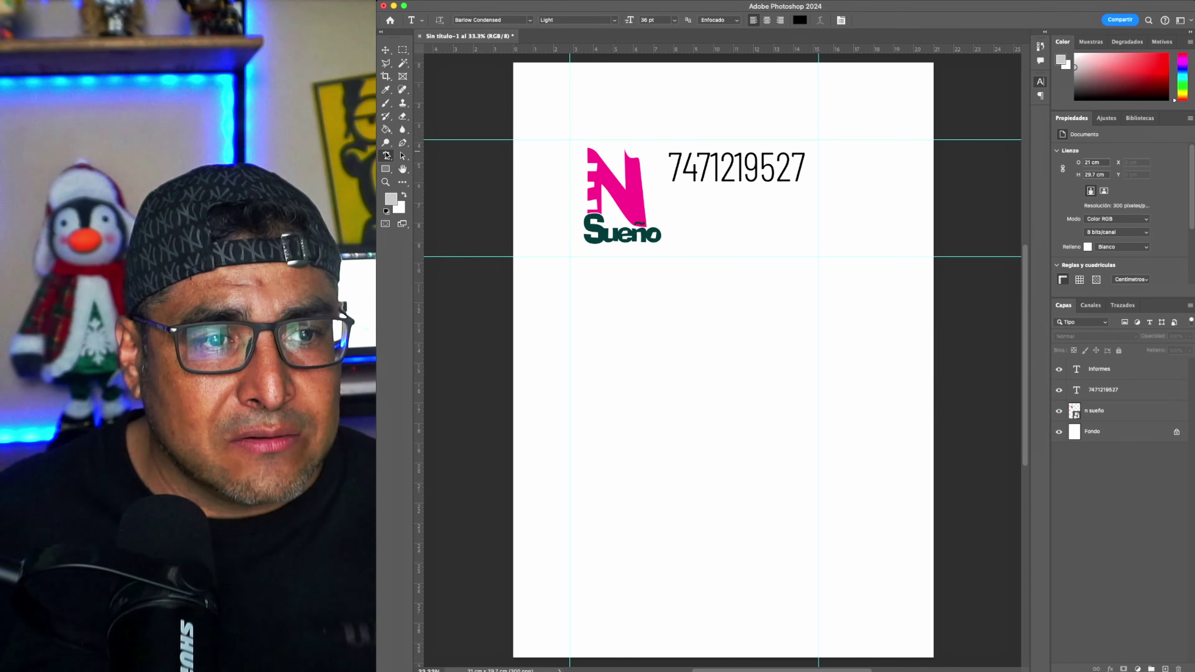
scroll(890, 272, "left", 3)
scroll(856, 278, "up", 5)
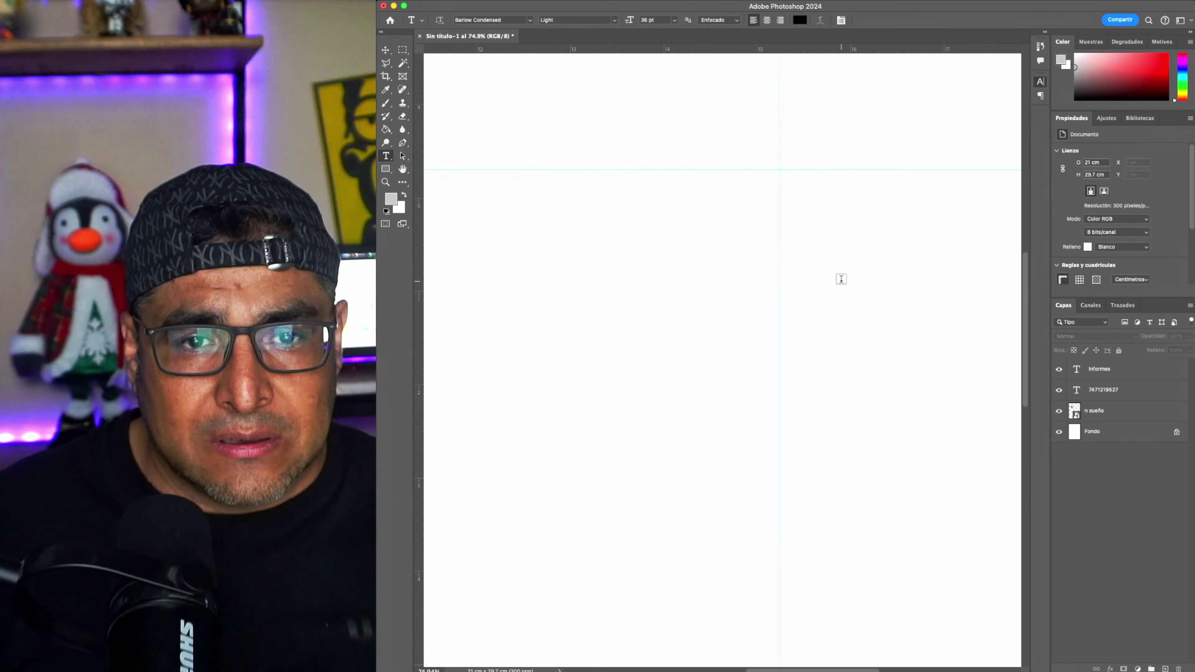
scroll(840, 279, "down", 10)
scroll(840, 278, "up", 5)
left_click(1095, 372)
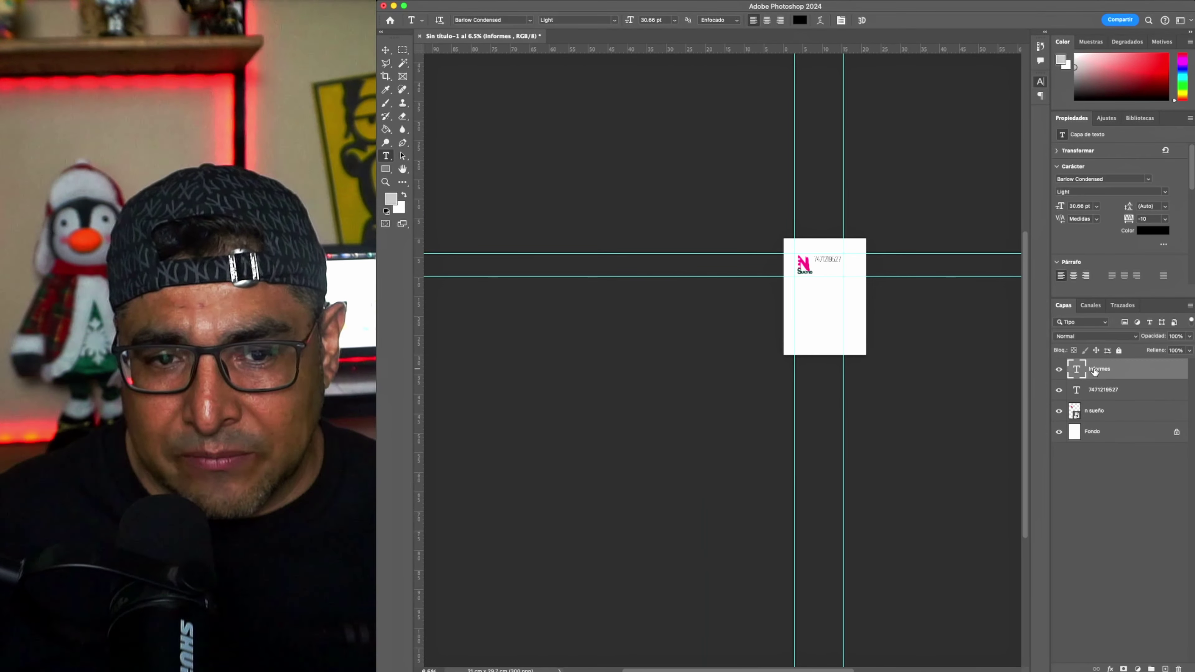
key("ctrl+t")
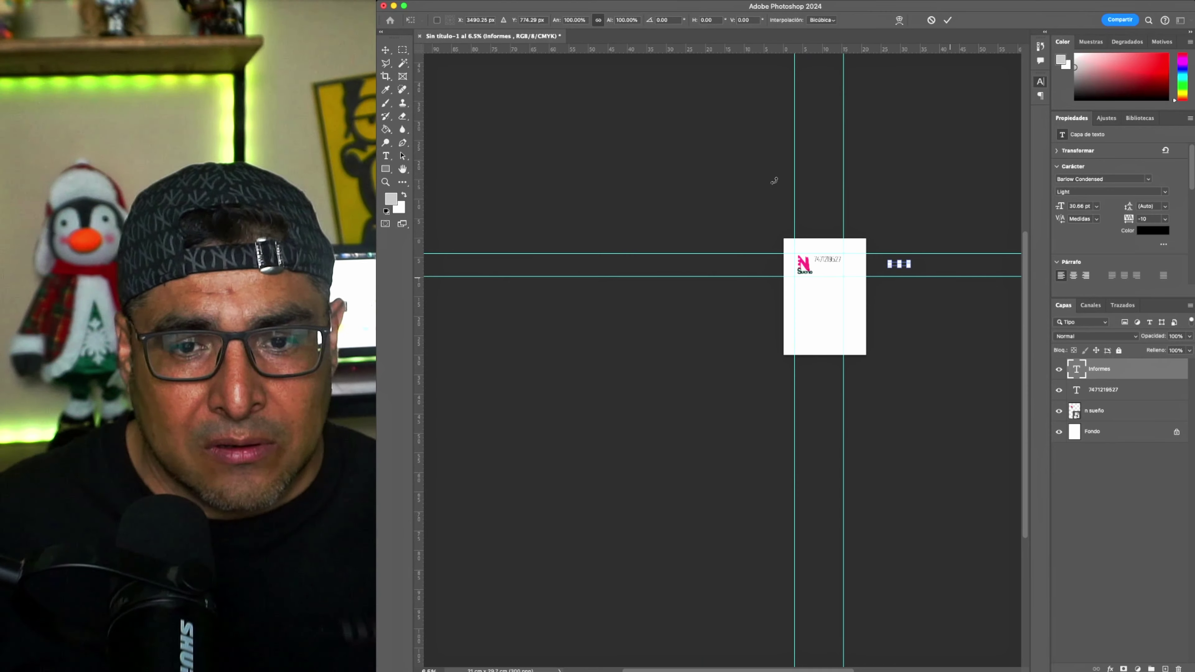
key("Return")
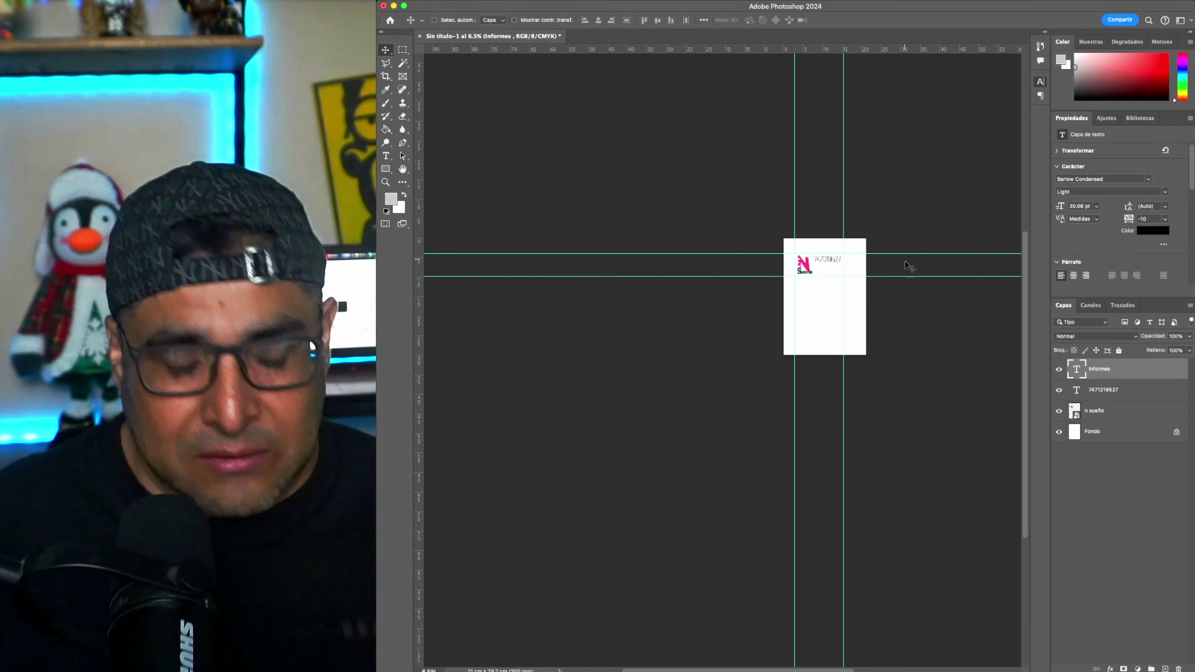
key("ctrl+t")
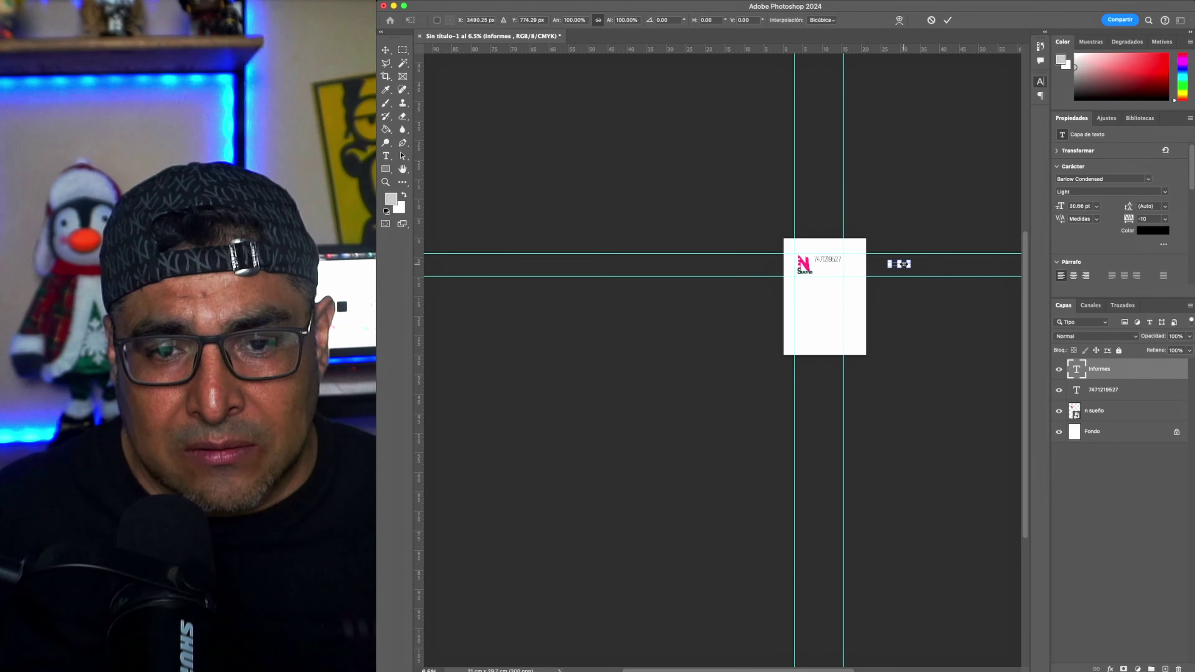
- Drag the Informes text back under the phone number and align it with the number's left edge
mouse_move(904, 264)
left_mouse_down()
mouse_move(789, 260)
mouse_move(927, 260)
left_mouse_up()
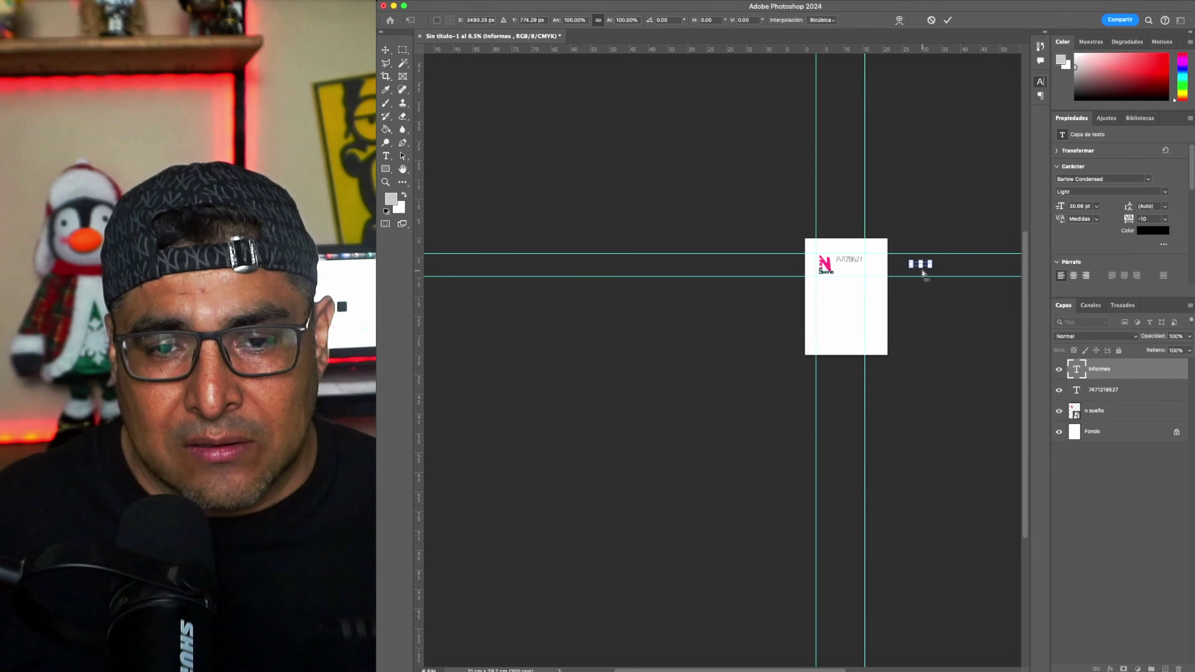
scroll(842, 329, "up", 5)
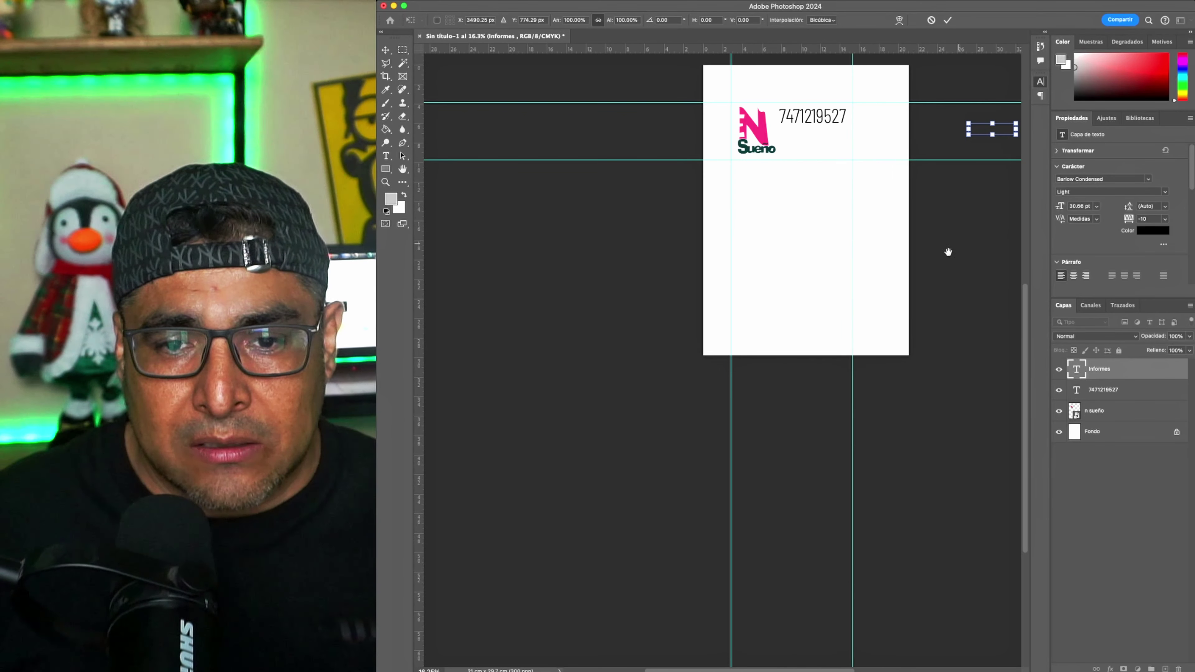
scroll(893, 278, "up", 3)
scroll(893, 277, "right", 3)
mouse_move(840, 256)
left_mouse_down()
mouse_move(682, 274)
mouse_move(666, 252)
left_mouse_up()
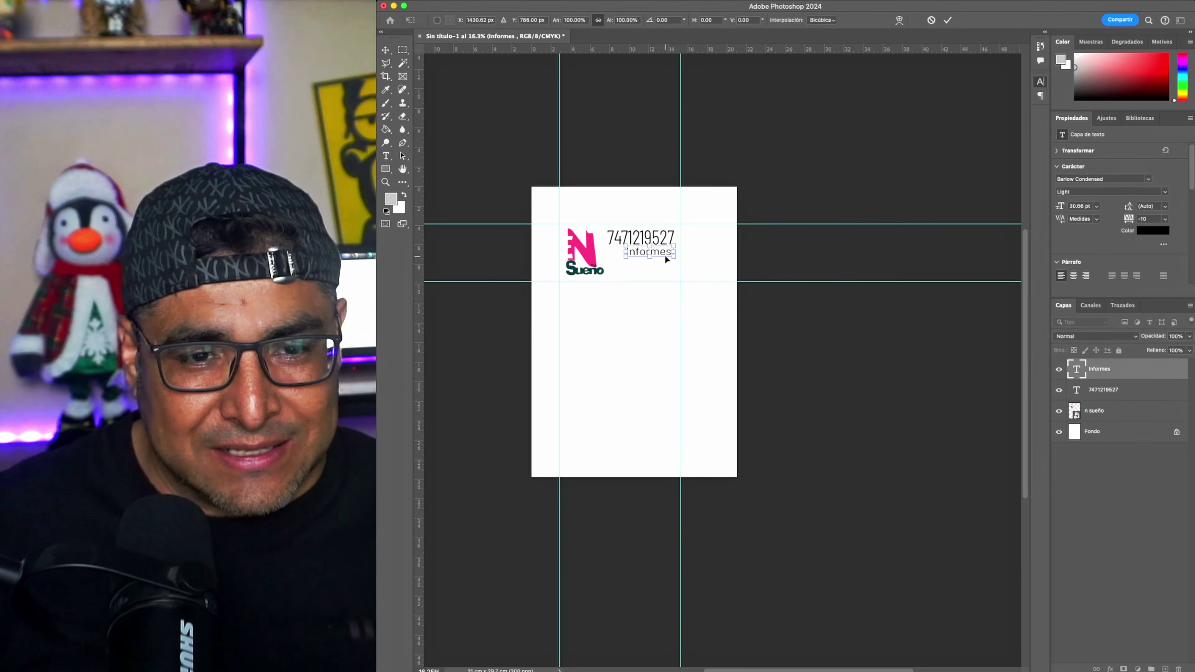
scroll(708, 261, "left", 2)
scroll(708, 261, "up", 1)
scroll(708, 261, "left", 1)
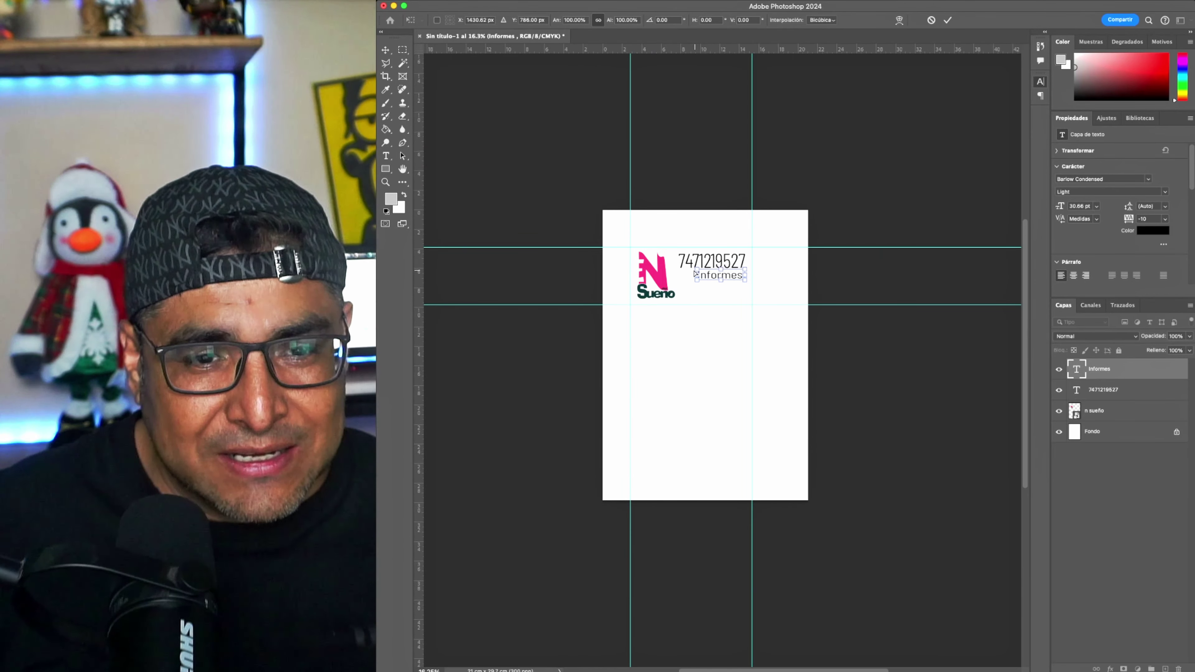
scroll(708, 262, "up", 5)
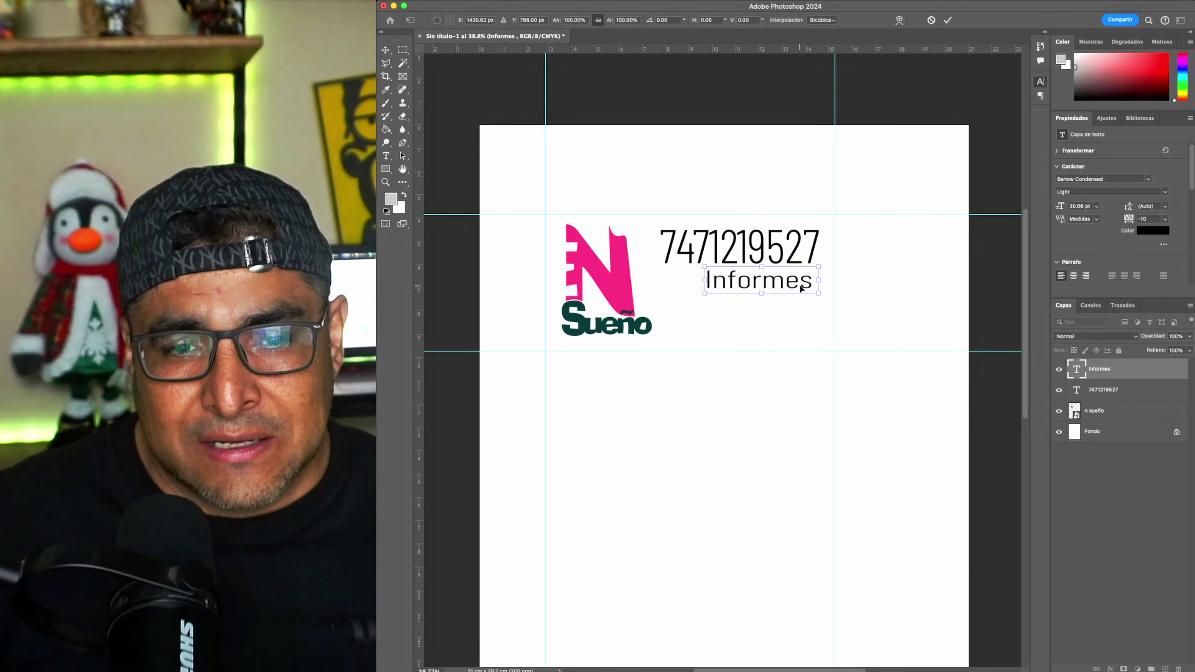
key("Return")
left_click_drag(787, 284, 746, 290)
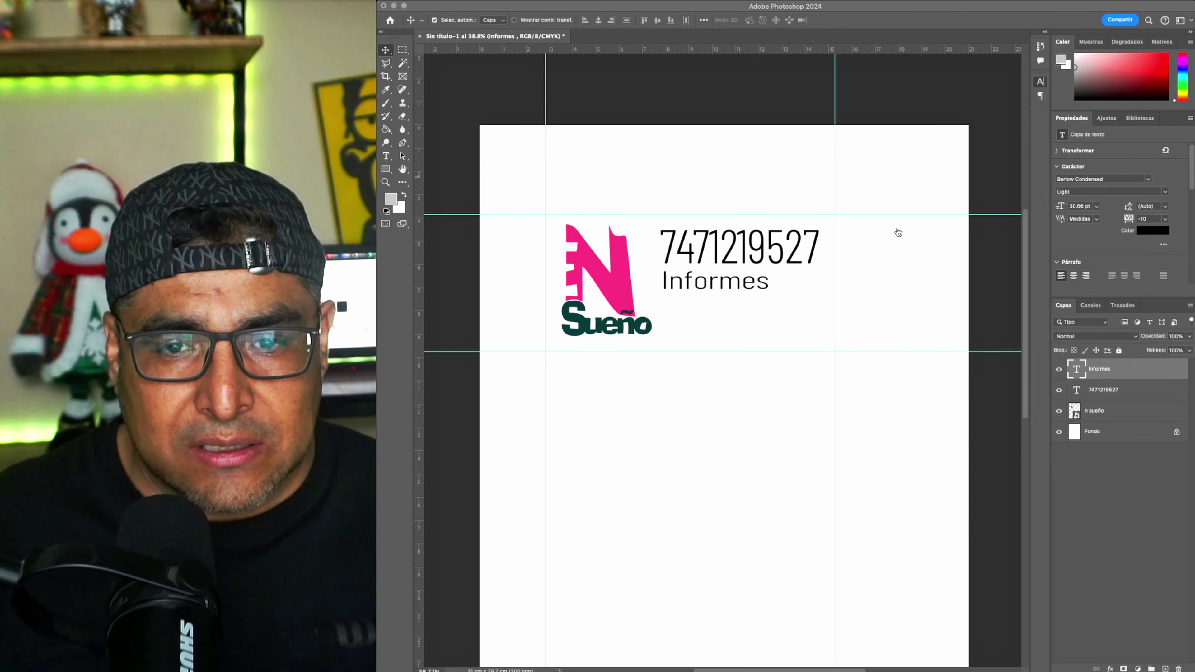
- Paste the blue phone icon, shrink it to about half size and set it just right of Informes
key("ctrl+v")
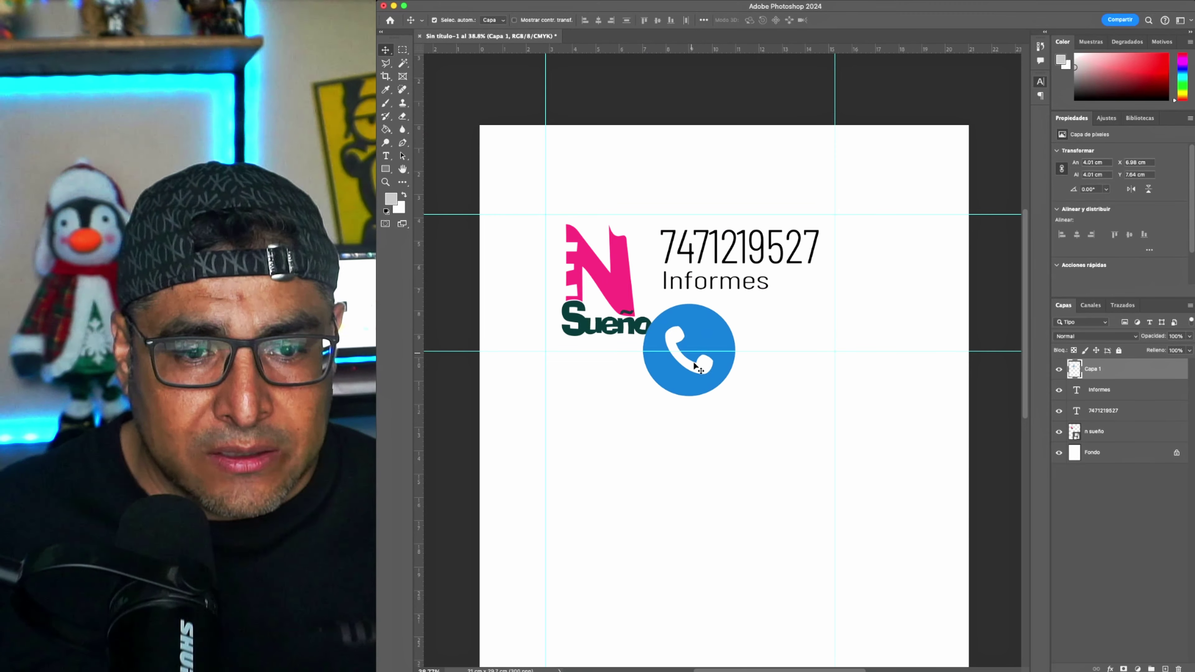
left_click_drag(706, 350, 832, 327)
key("ctrl+t")
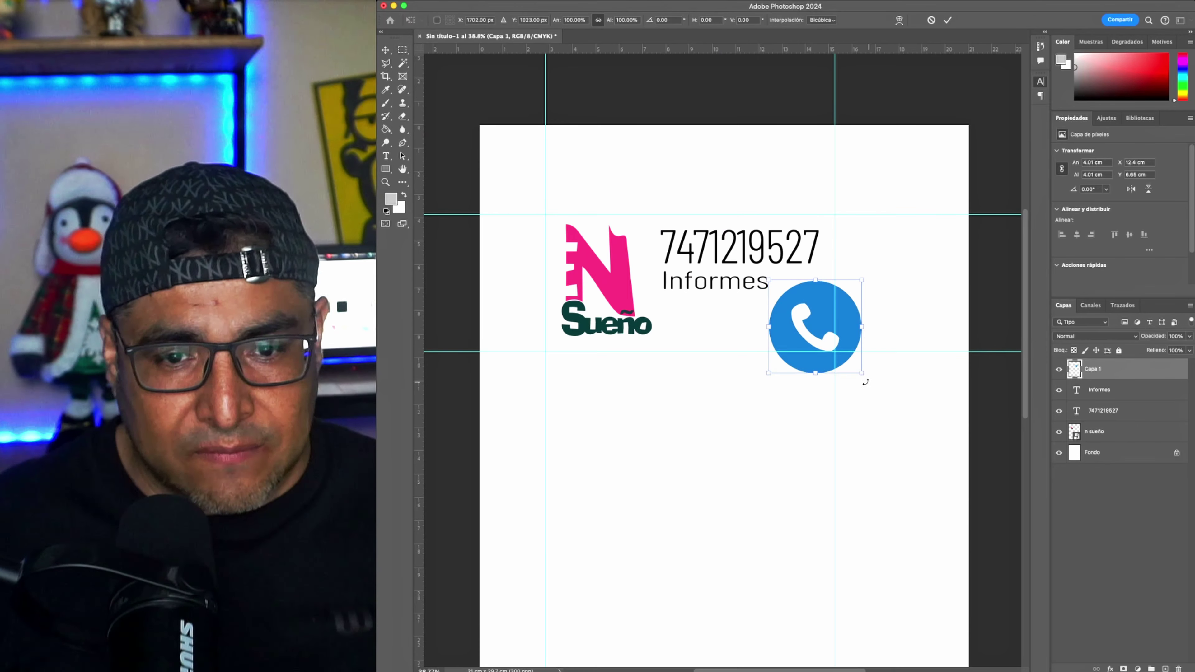
mouse_move(862, 373)
left_mouse_down()
mouse_move(803, 313)
mouse_move(799, 285)
left_mouse_up()
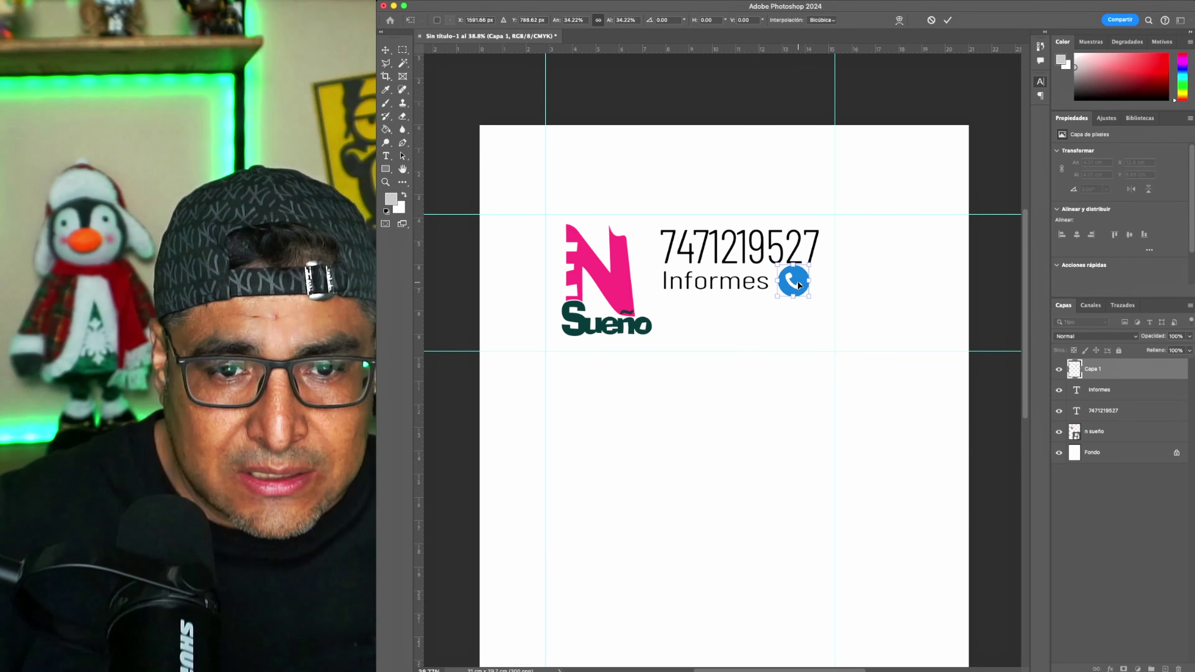
key("Return")
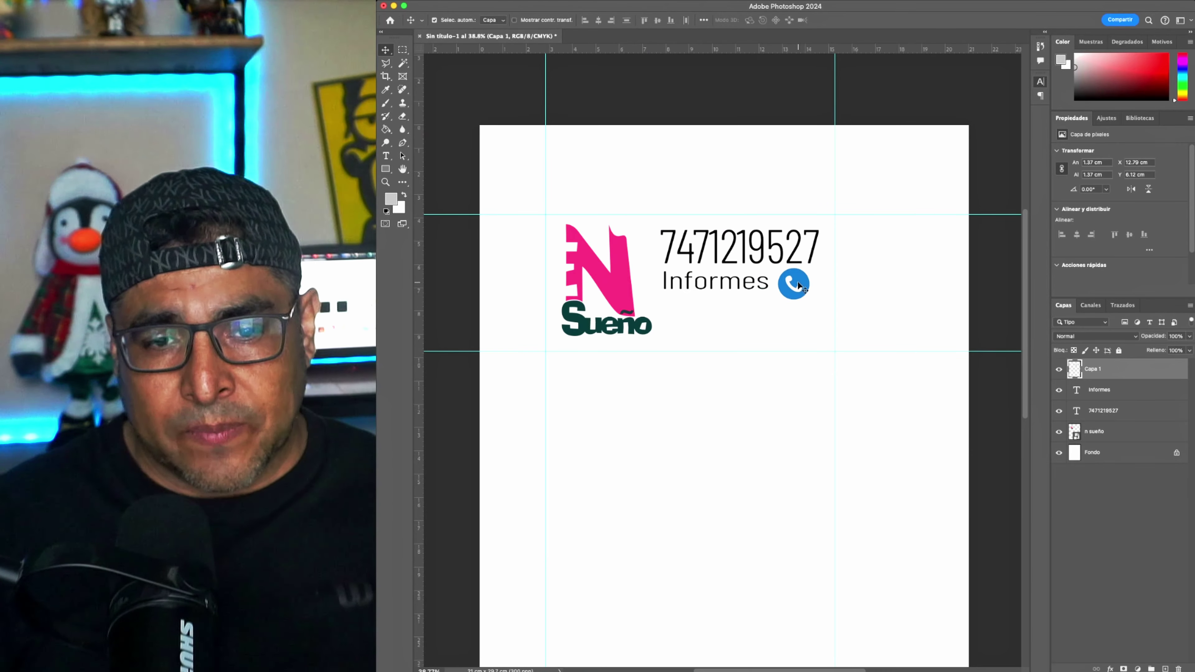
left_click_drag(799, 286, 798, 287)
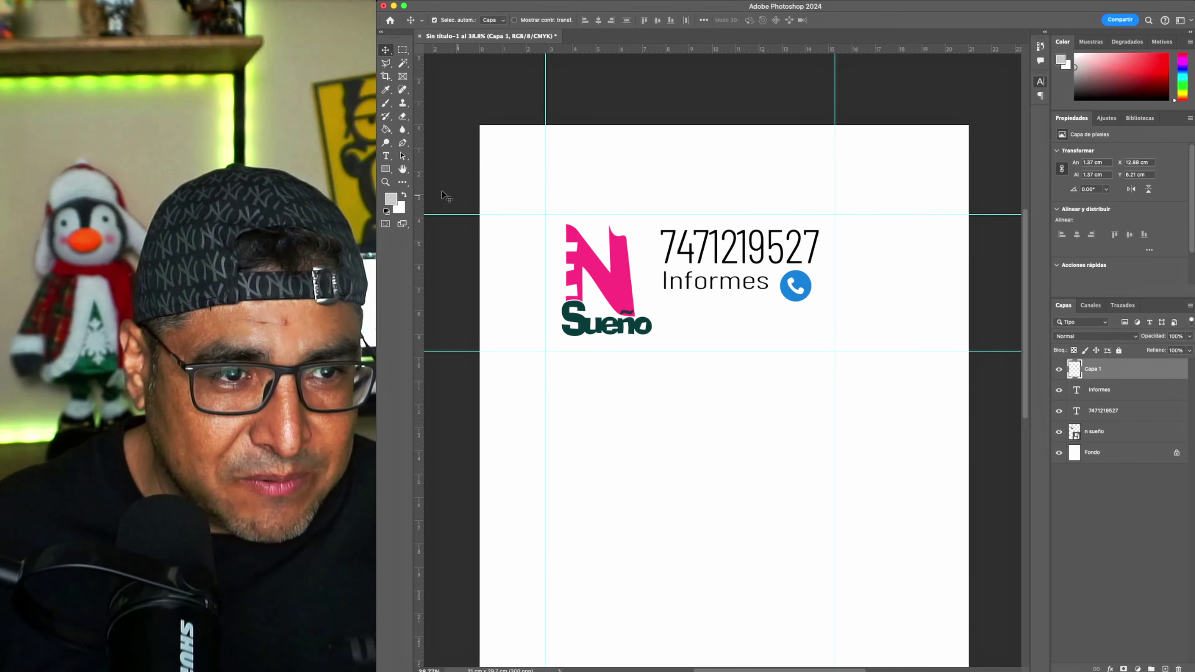
- Type 'Gracias por su preferencia' as new text and move it up under Informes
left_click(386, 155)
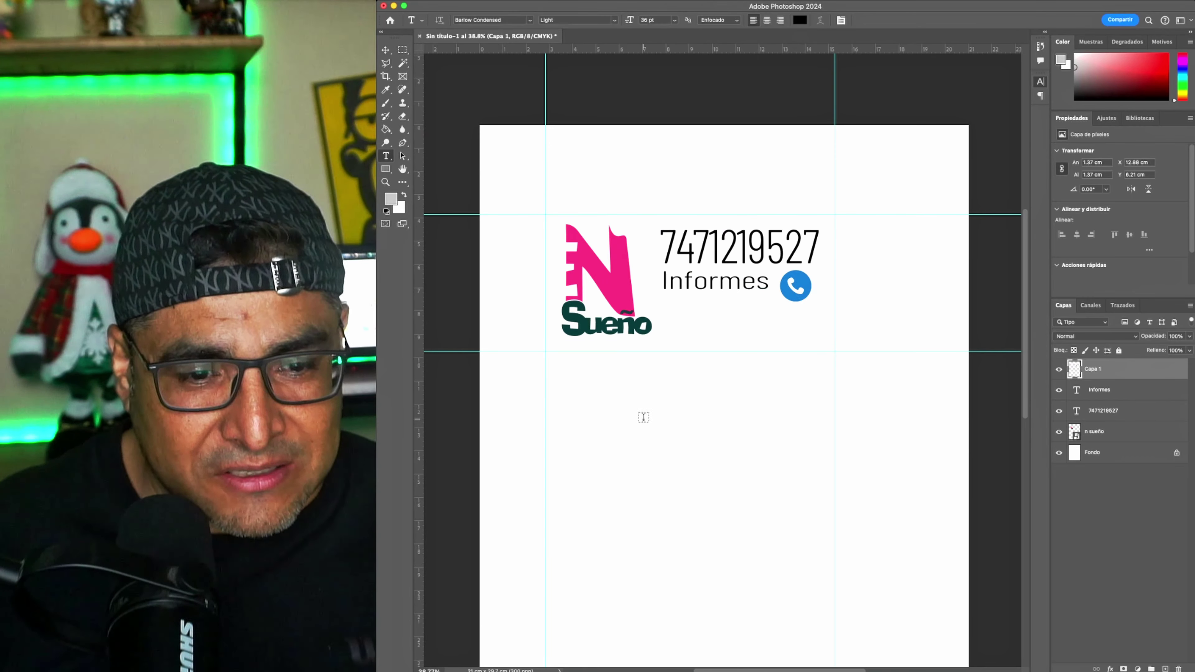
left_click(643, 417)
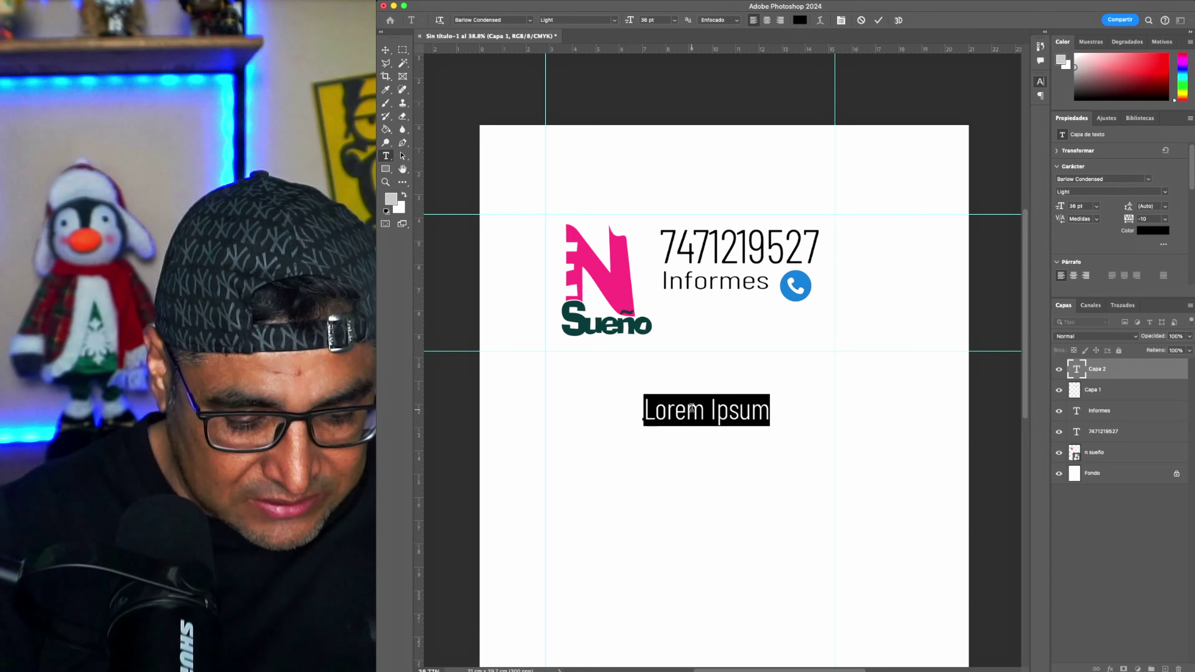
type("Gracias p")
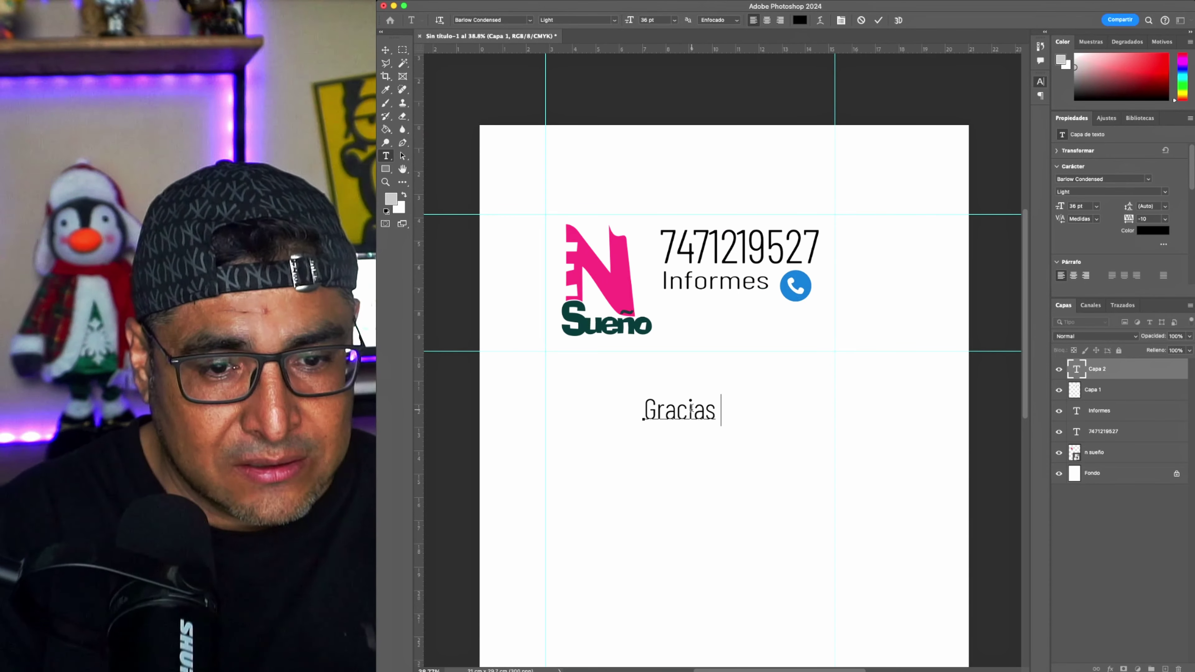
type("or s")
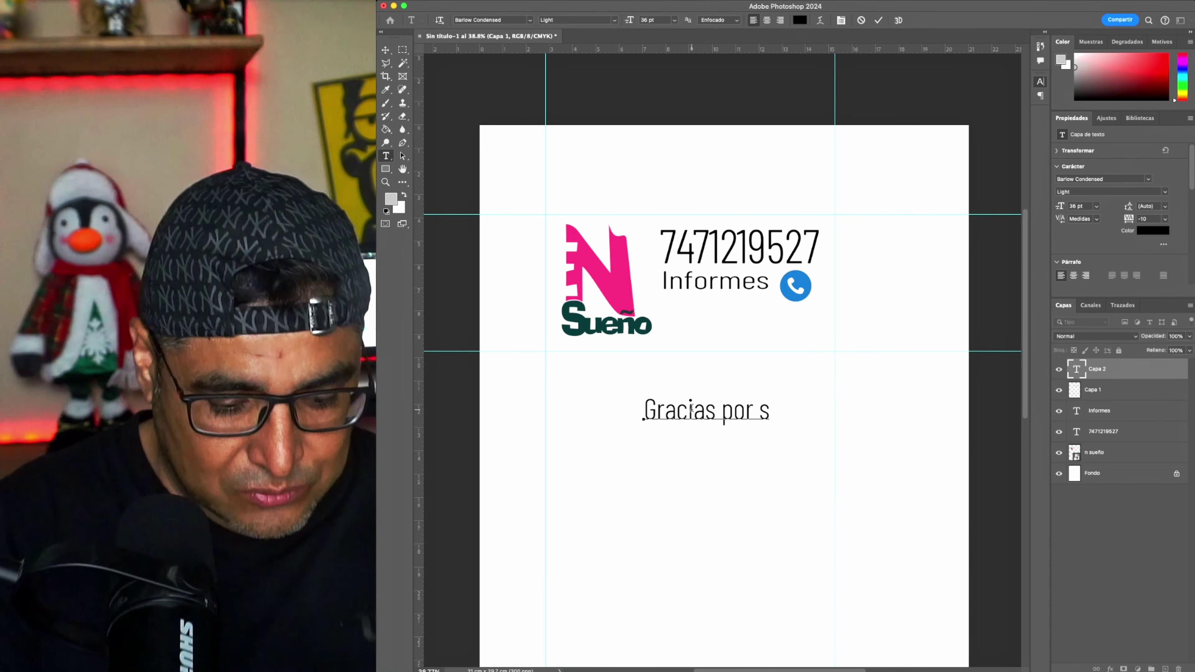
type("u prefer")
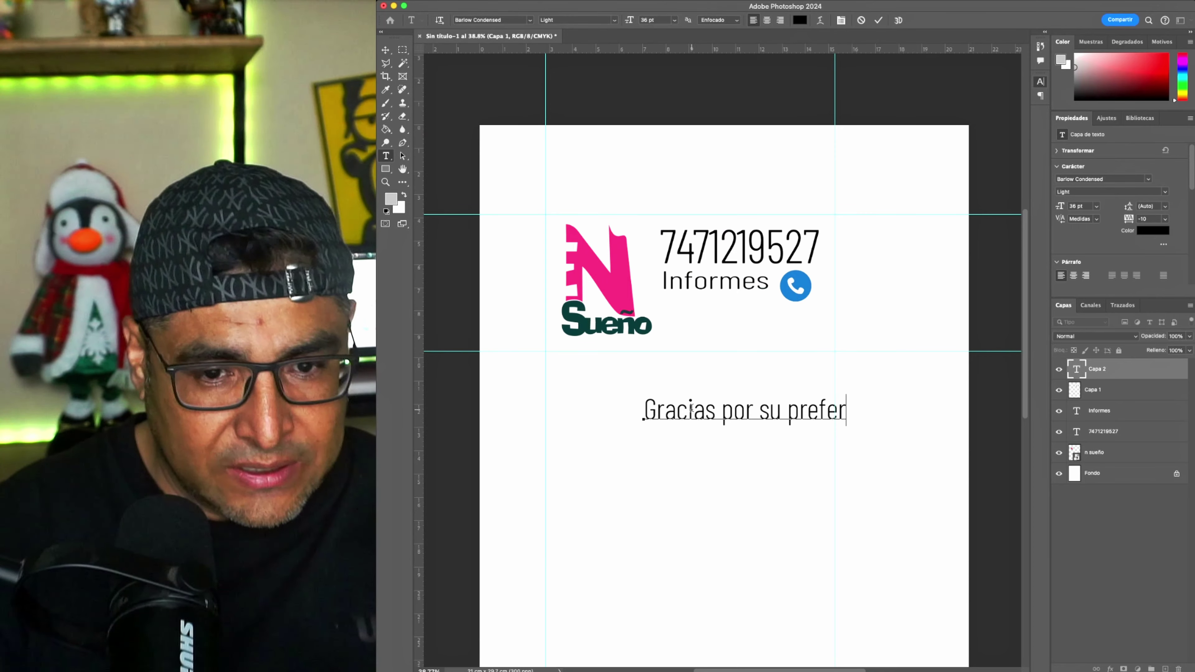
type("en")
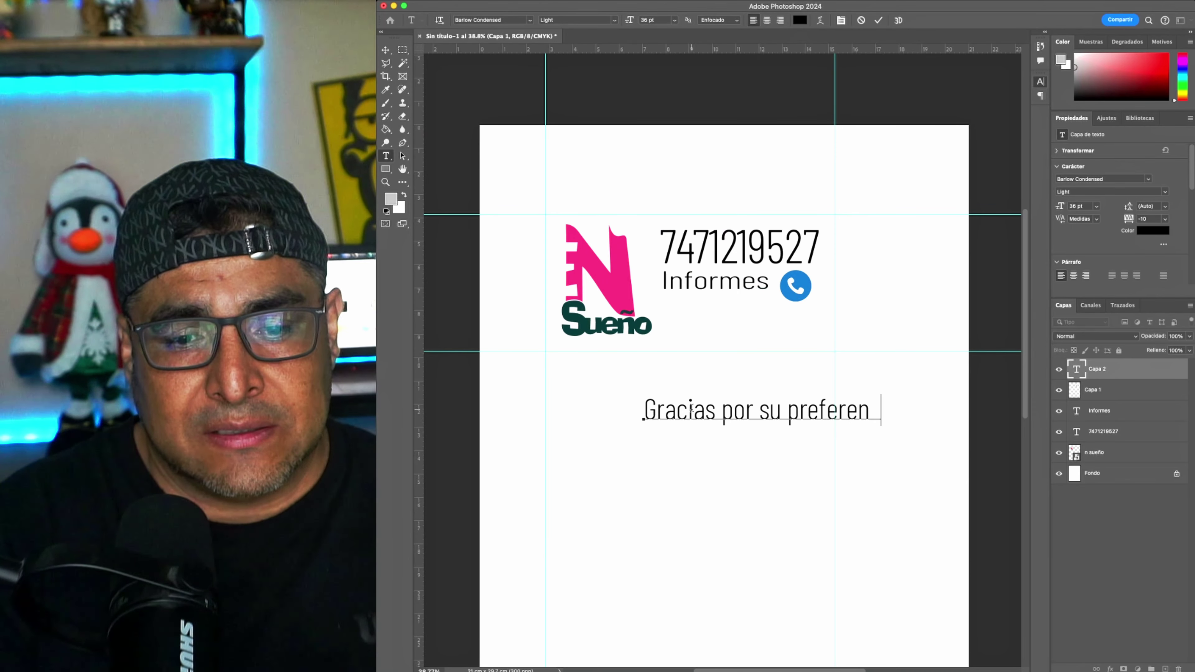
type("cia")
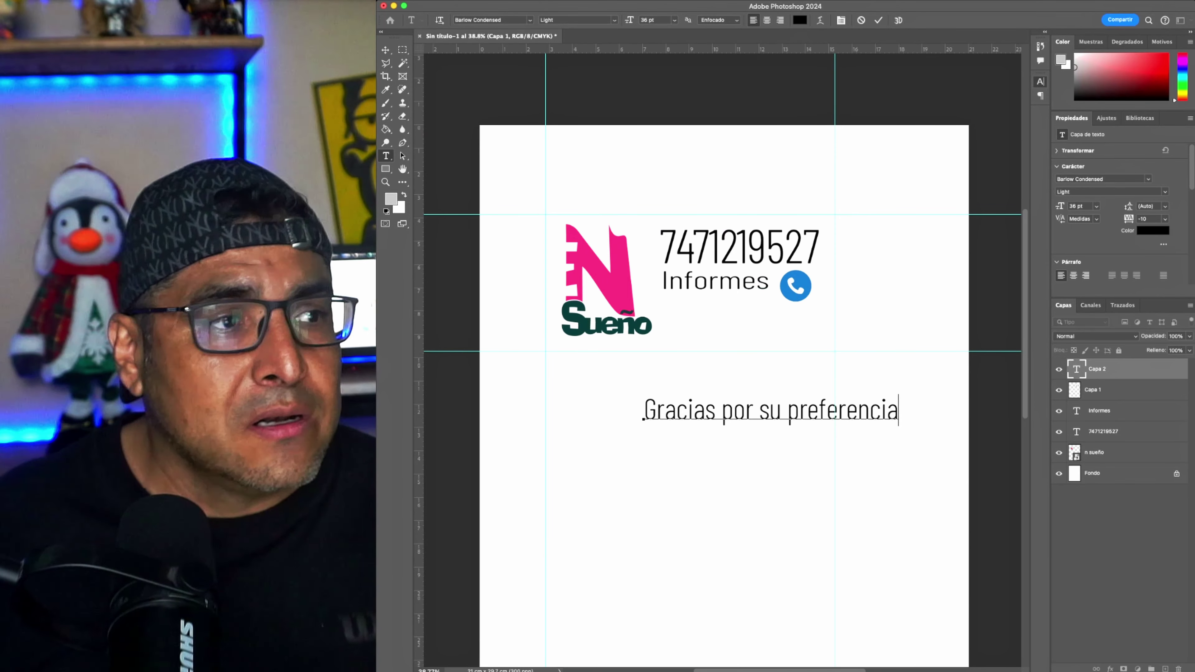
key("Escape")
key("v")
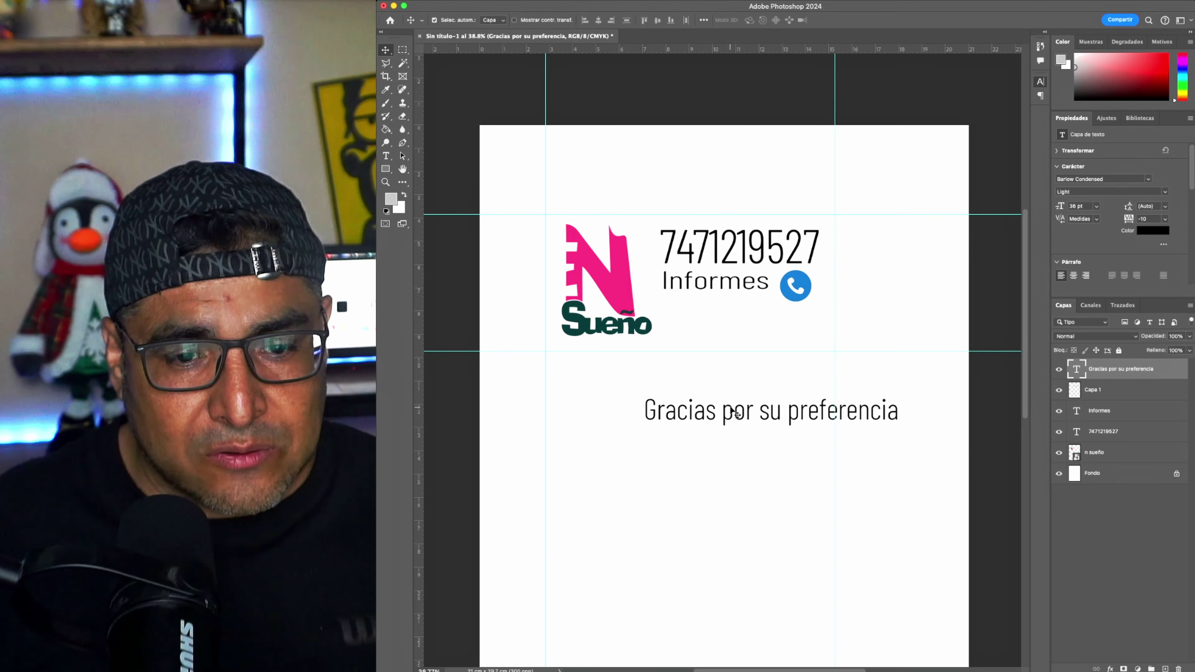
left_click_drag(736, 413, 753, 328)
- Shrink the thank-you line to about 61%, narrow it slightly, and fine-tune it and the phone icon's positions
key("ctrl+t")
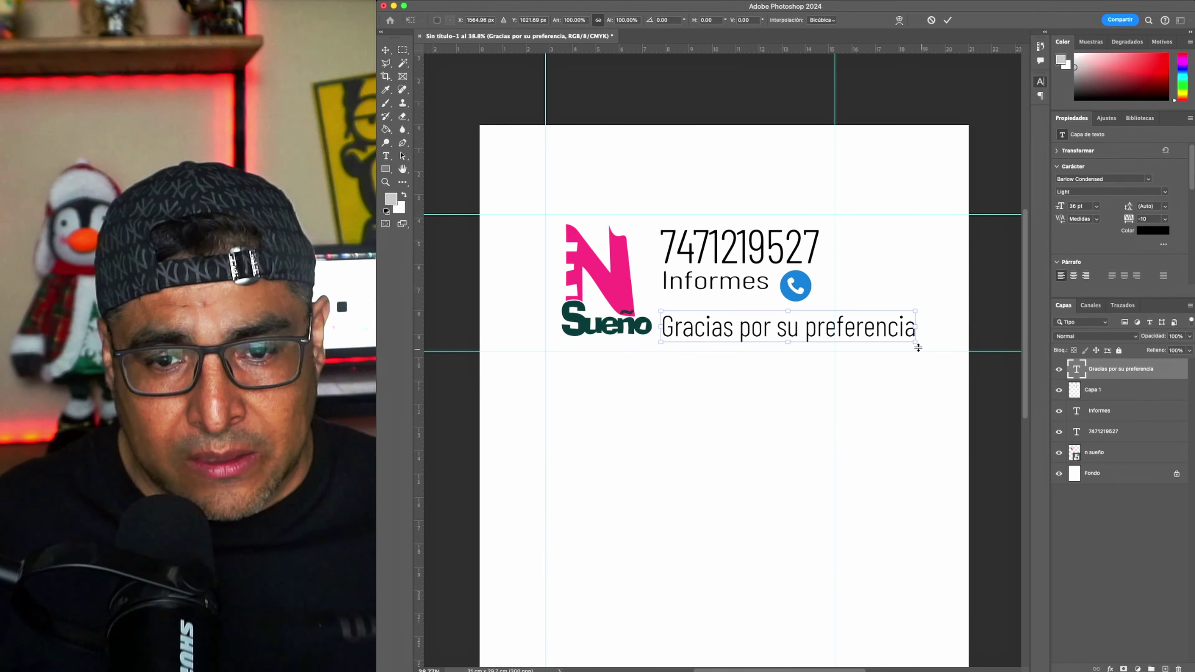
left_click_drag(918, 347, 818, 322)
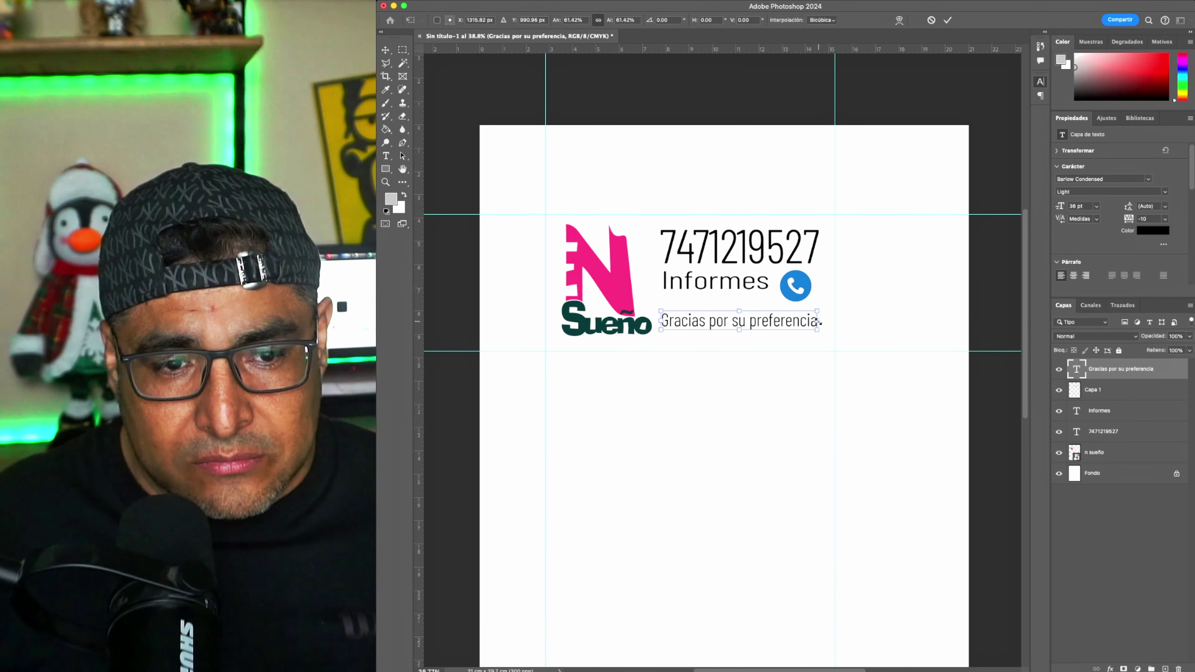
key("Return")
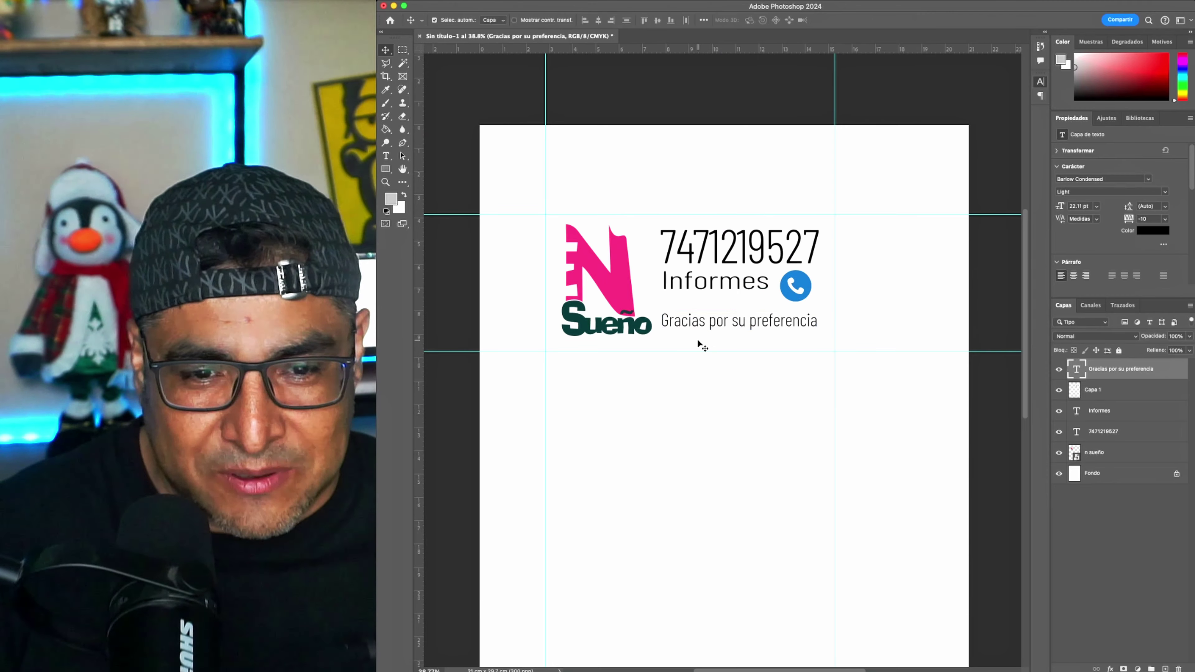
key("ctrl+t")
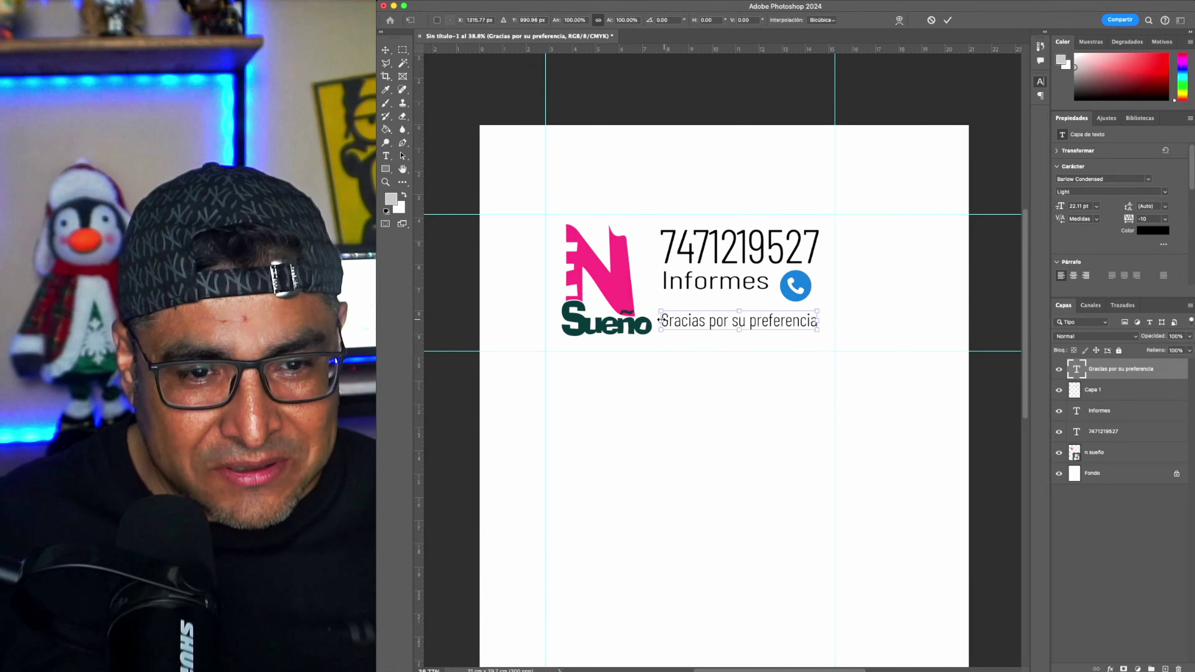
left_click_drag(661, 321, 668, 320)
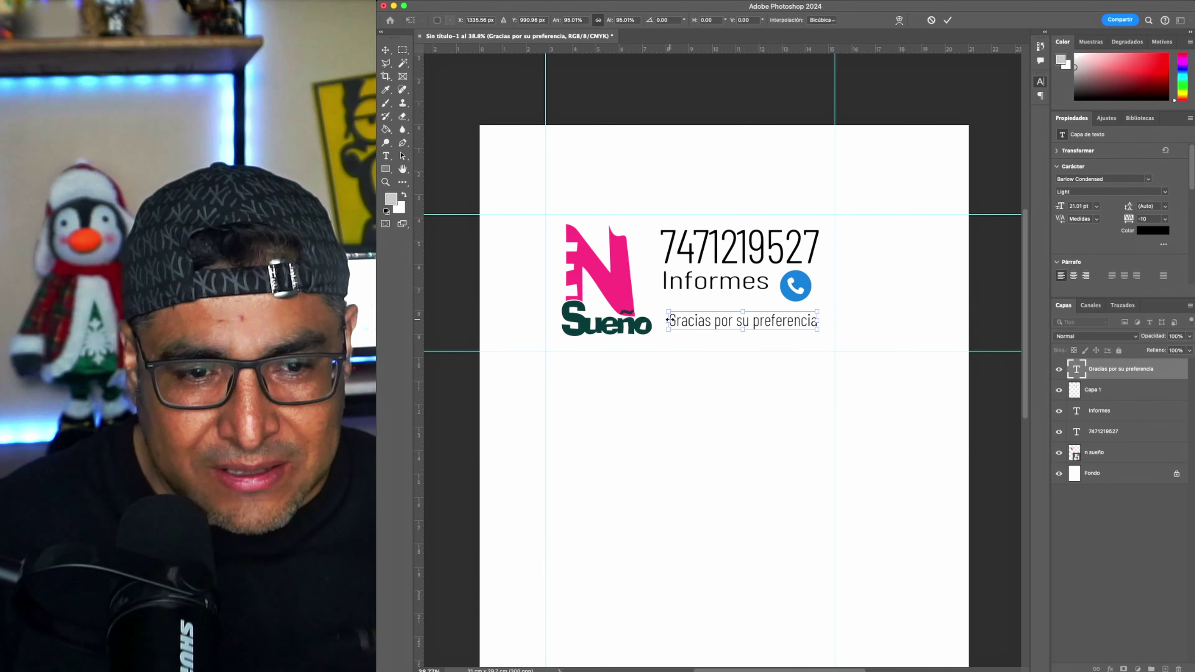
key("Return")
left_click_drag(735, 321, 737, 327)
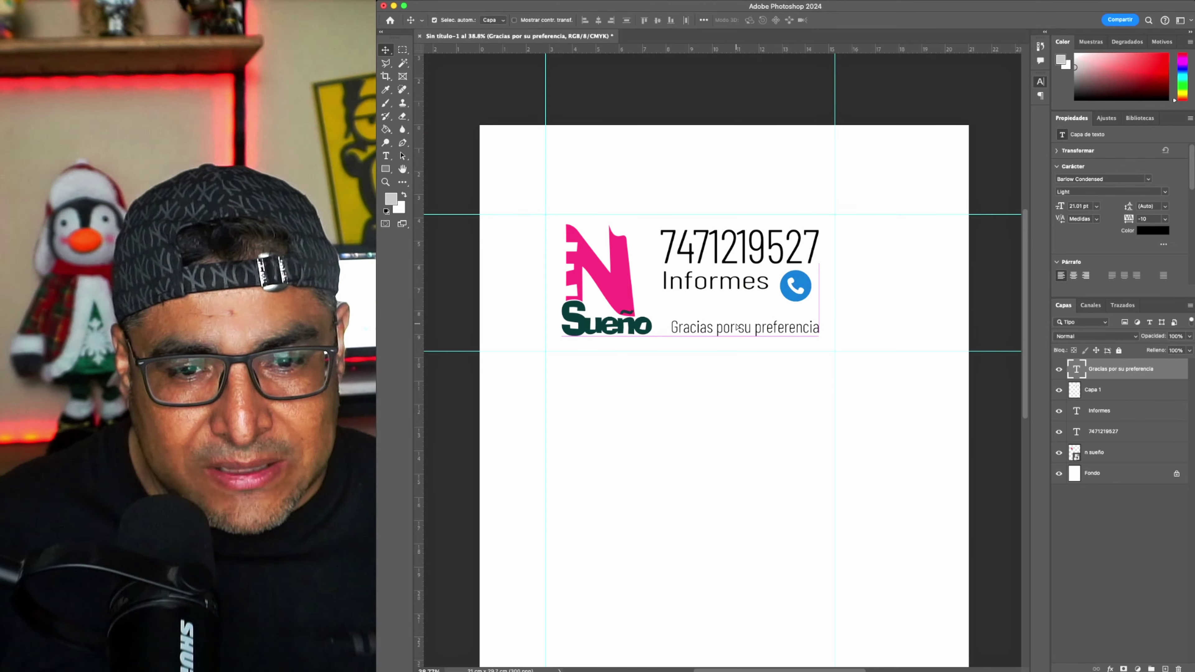
left_click_drag(794, 301, 761, 302)
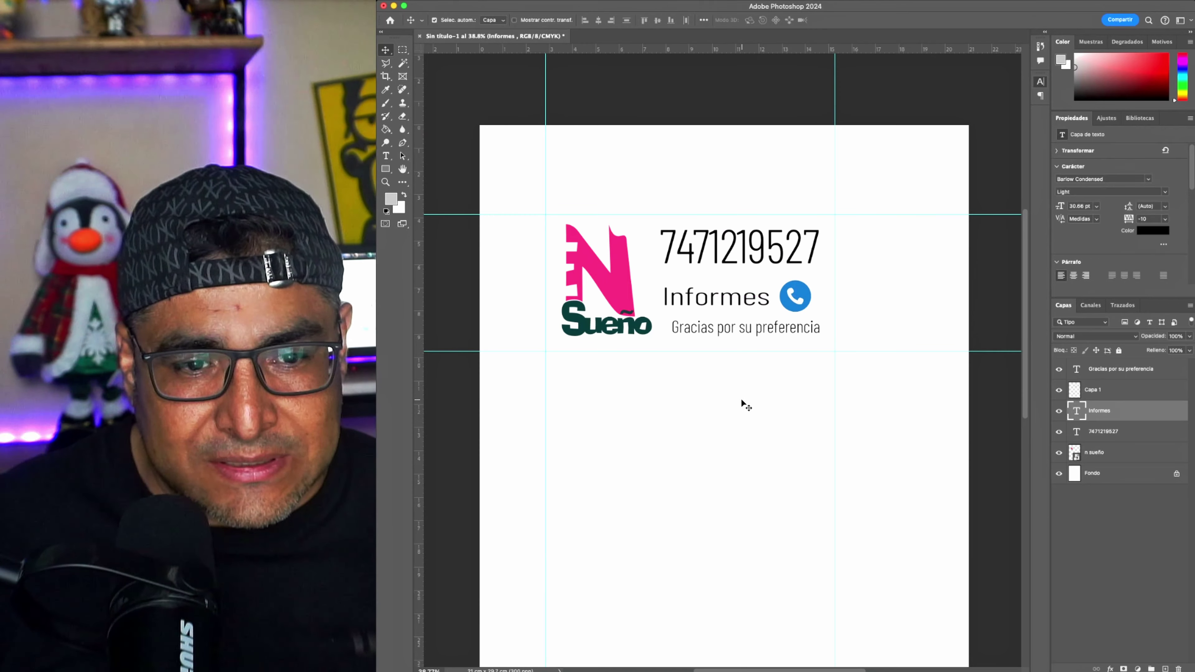
left_click(744, 403)
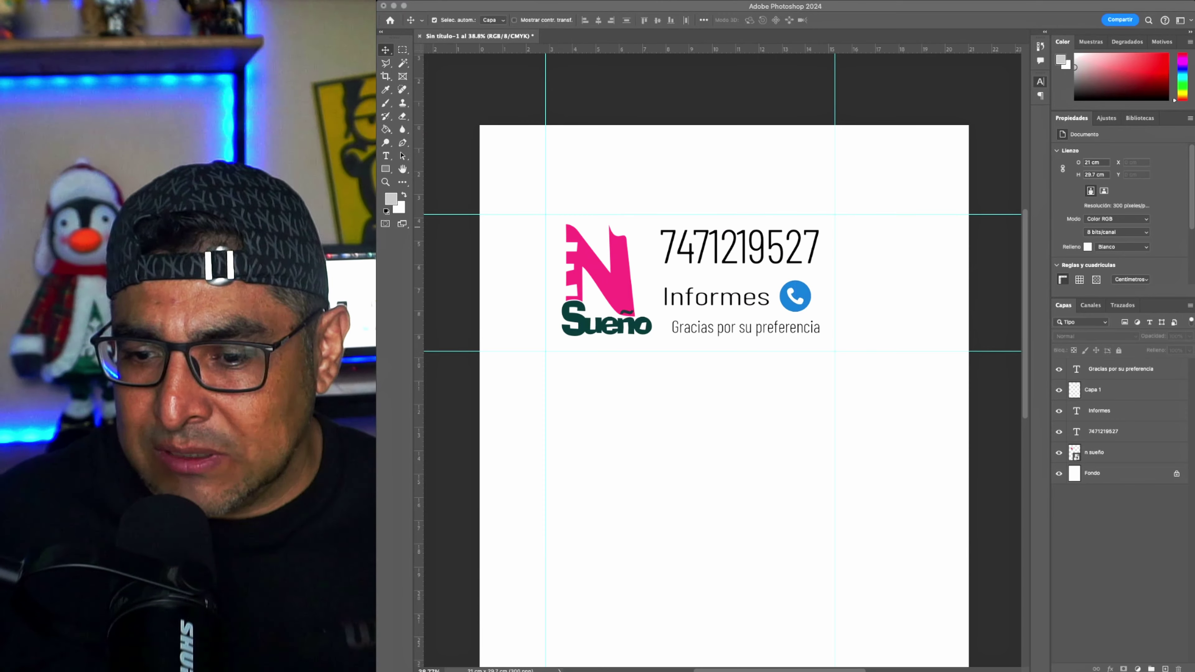
- Paste the Greek-key strip, turn it horizontal, add a layer mask, and place it near Informes
left_click(716, 446)
key("super+v")
mouse_move(733, 447)
left_mouse_down()
mouse_move(760, 445)
mouse_move(795, 523)
left_mouse_up()
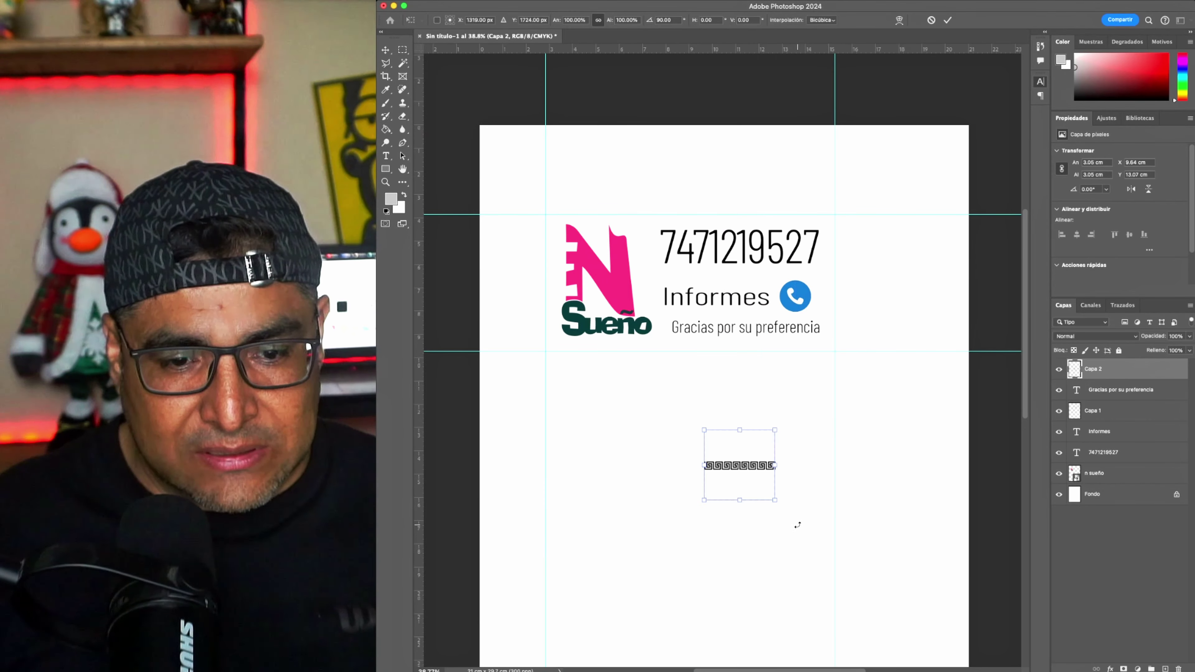
key("Return")
left_click_drag(730, 455, 720, 400)
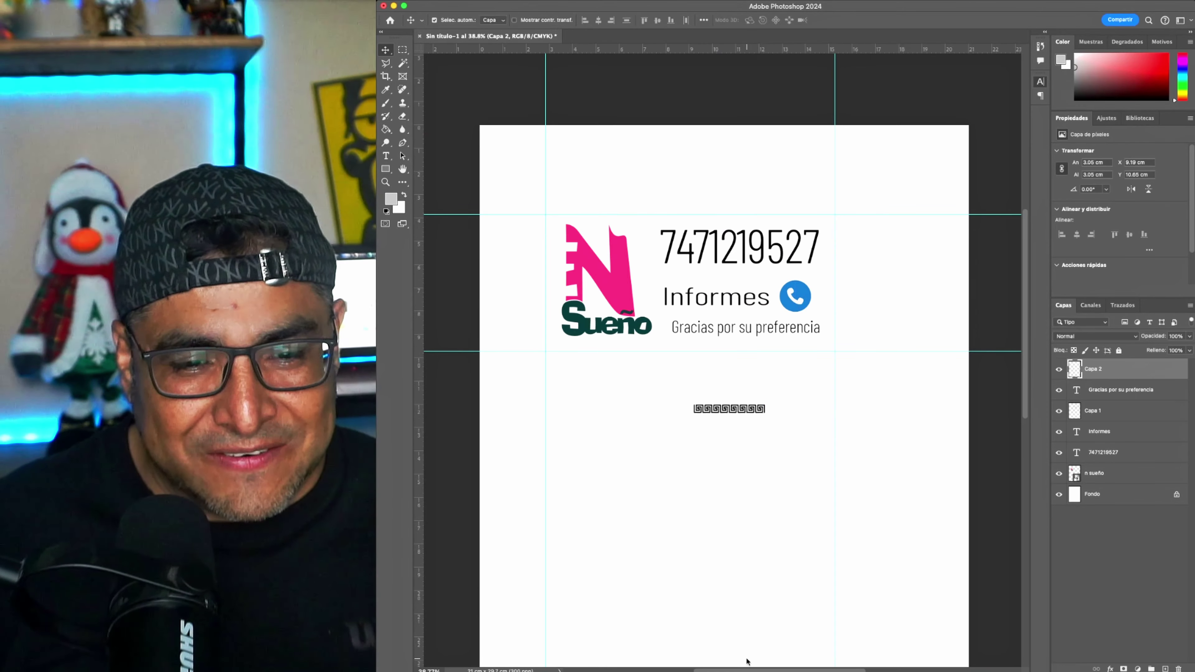
key("ctrl+alt+m")
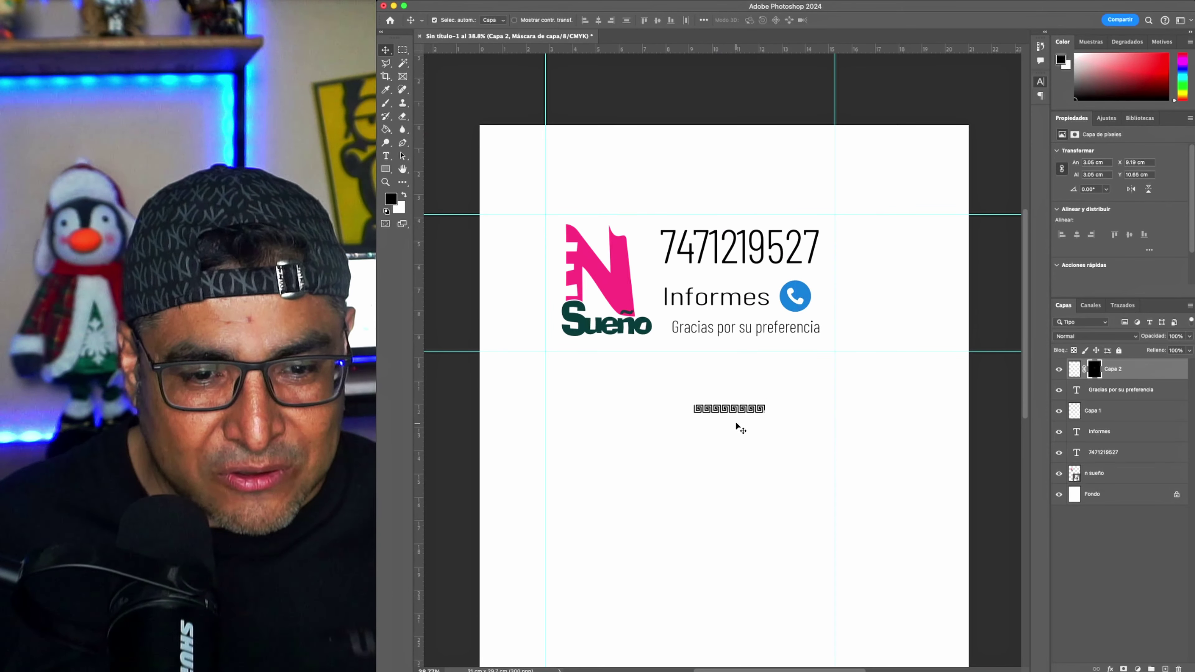
mouse_move(746, 414)
left_mouse_down()
mouse_move(704, 279)
mouse_move(709, 393)
mouse_move(723, 409)
mouse_move(791, 409)
mouse_move(752, 409)
left_mouse_up()
- Join a copy of the strip end to end, merge both, and set it under the phone number
left_click(772, 451)
scroll(762, 424, "down", 2)
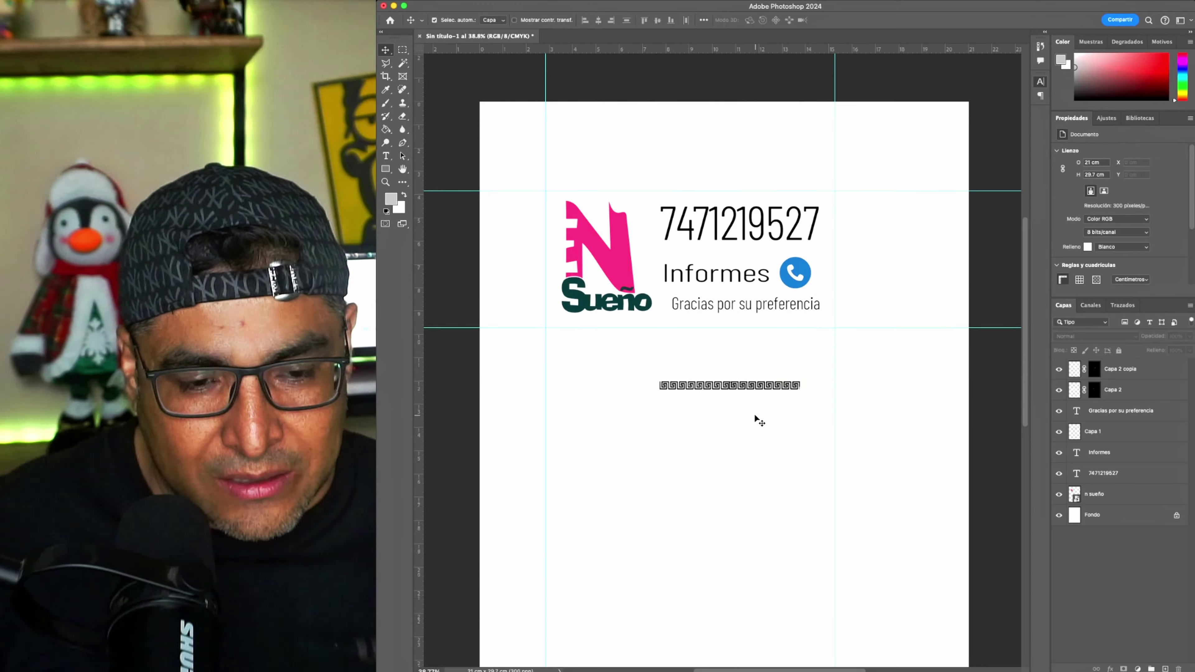
scroll(760, 414, "down", 2)
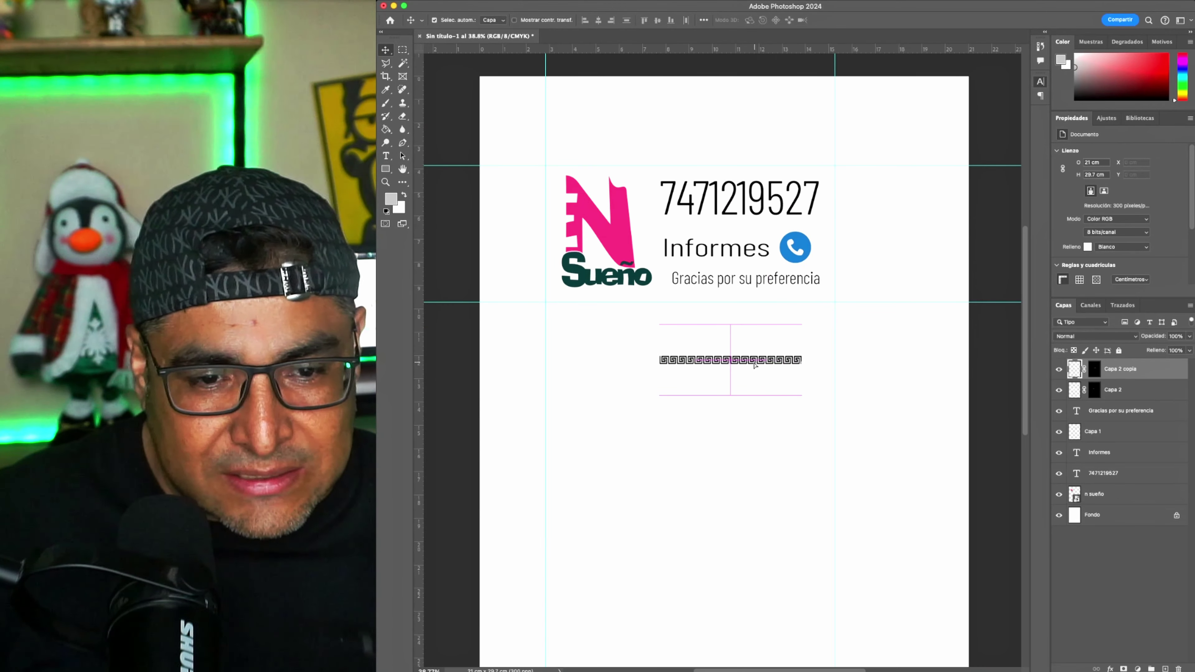
left_click_drag(757, 365, 755, 364)
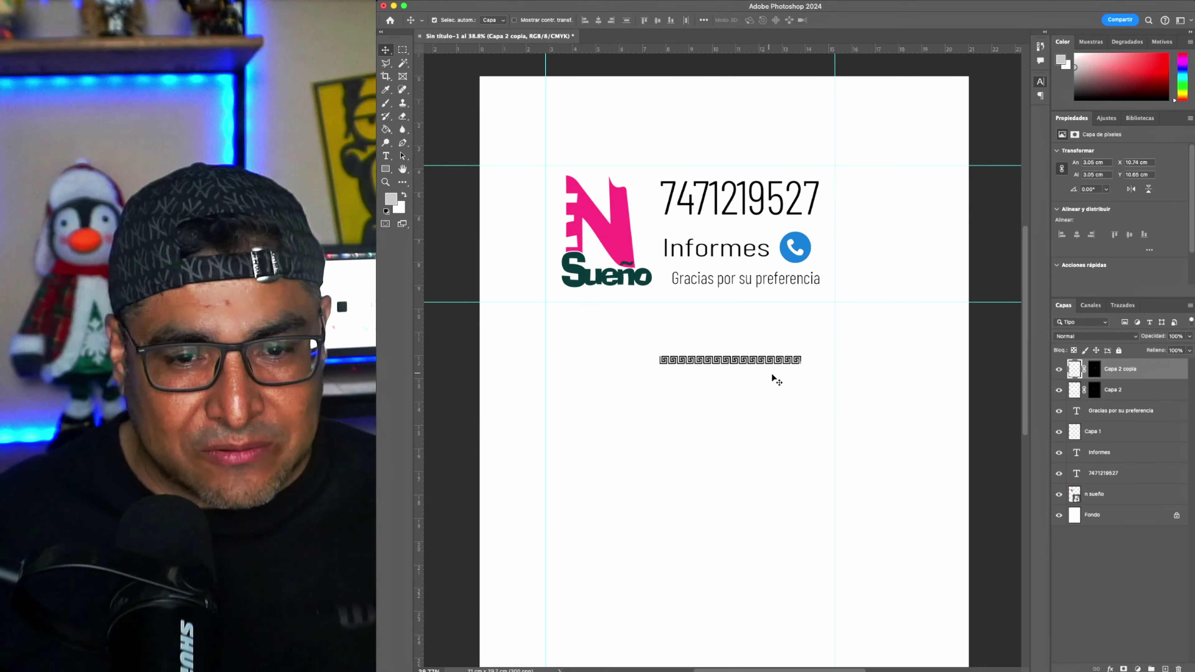
key("shift+alt+bracketleft")
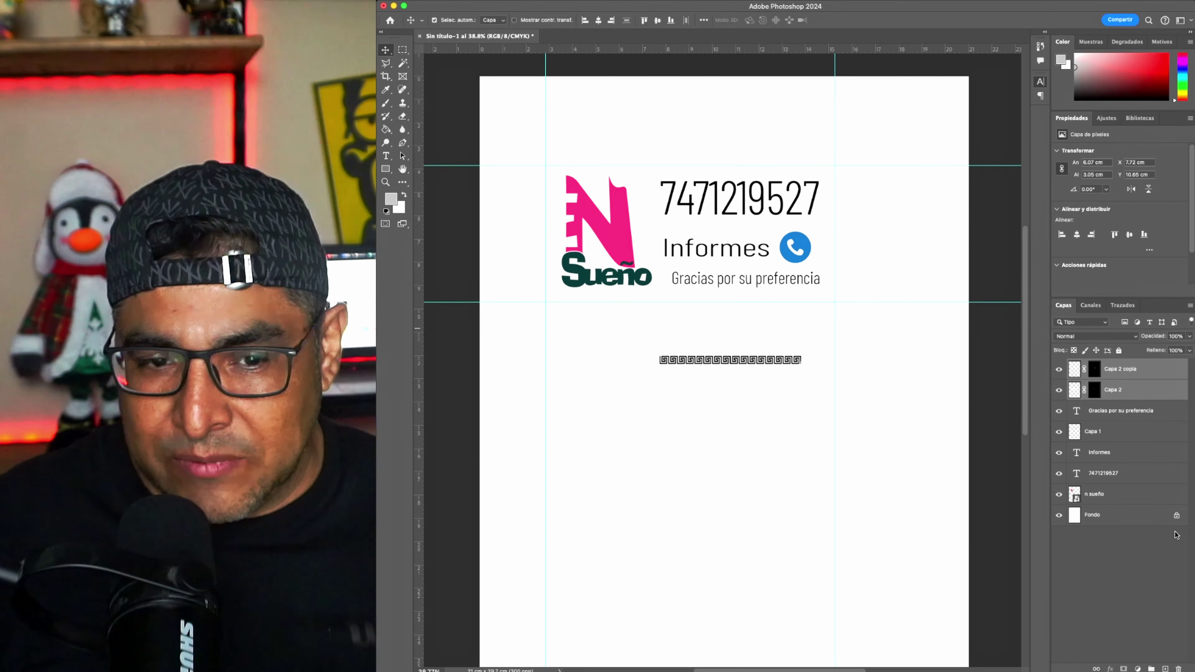
key("ctrl+e")
left_click_drag(725, 360, 726, 223)
left_click(812, 294)
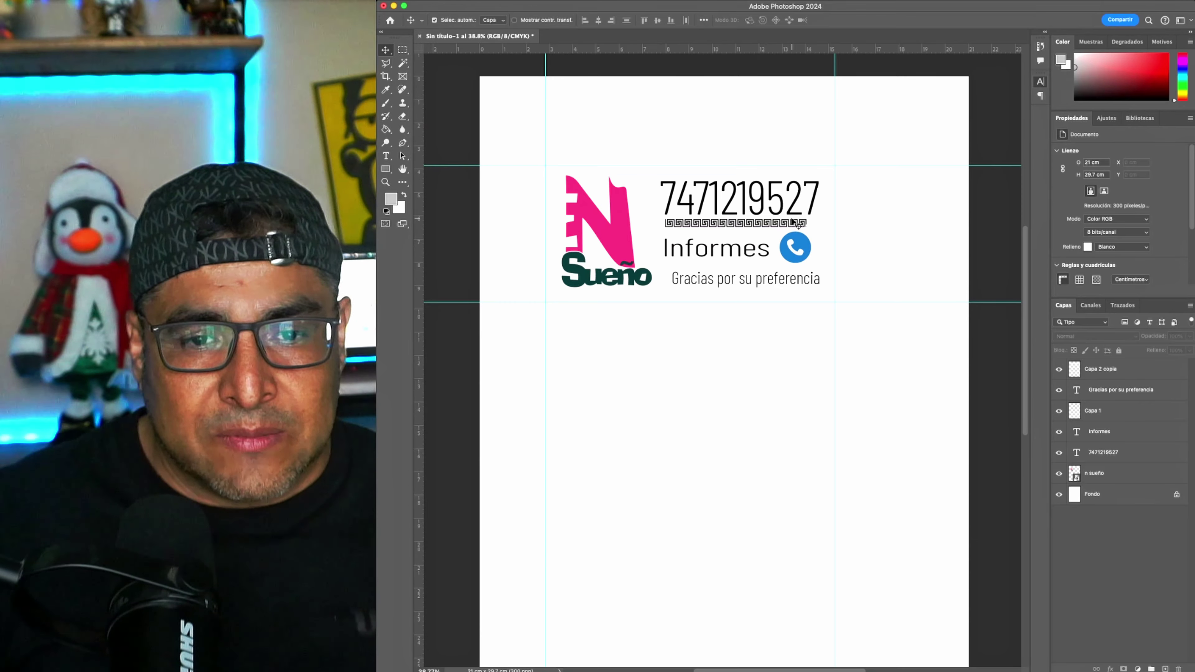
- Widen the Capa 2 copia Greek-key strip to span the phone number and nudge it up
key("ctrl")
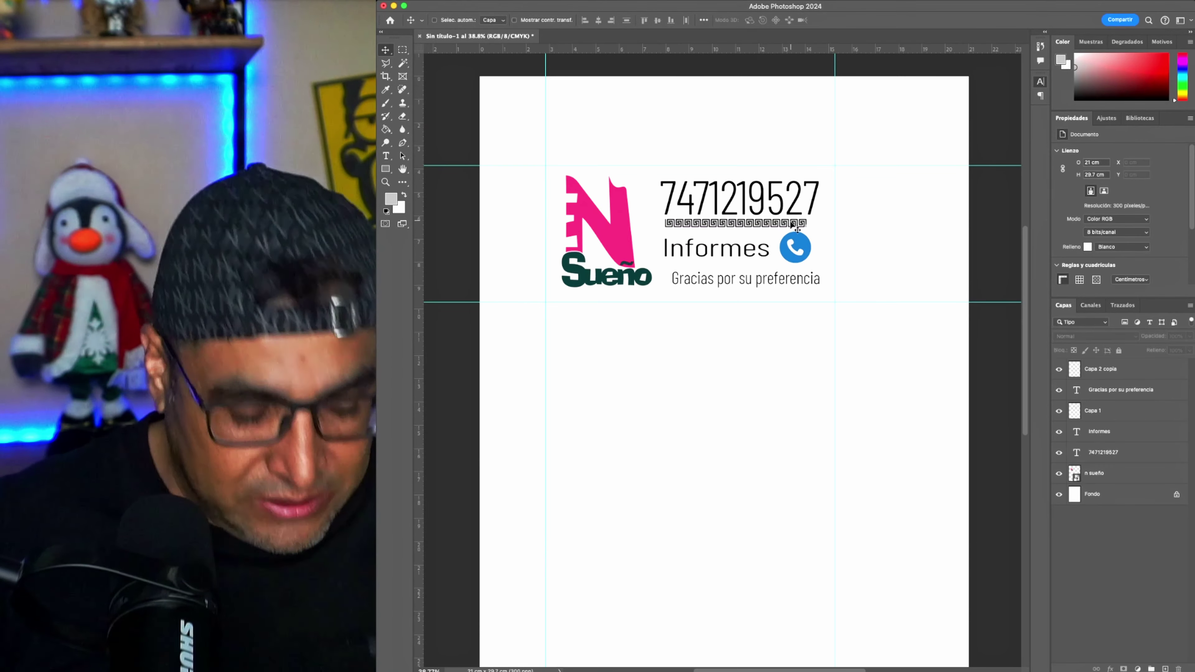
left_click(796, 230, "ctrl")
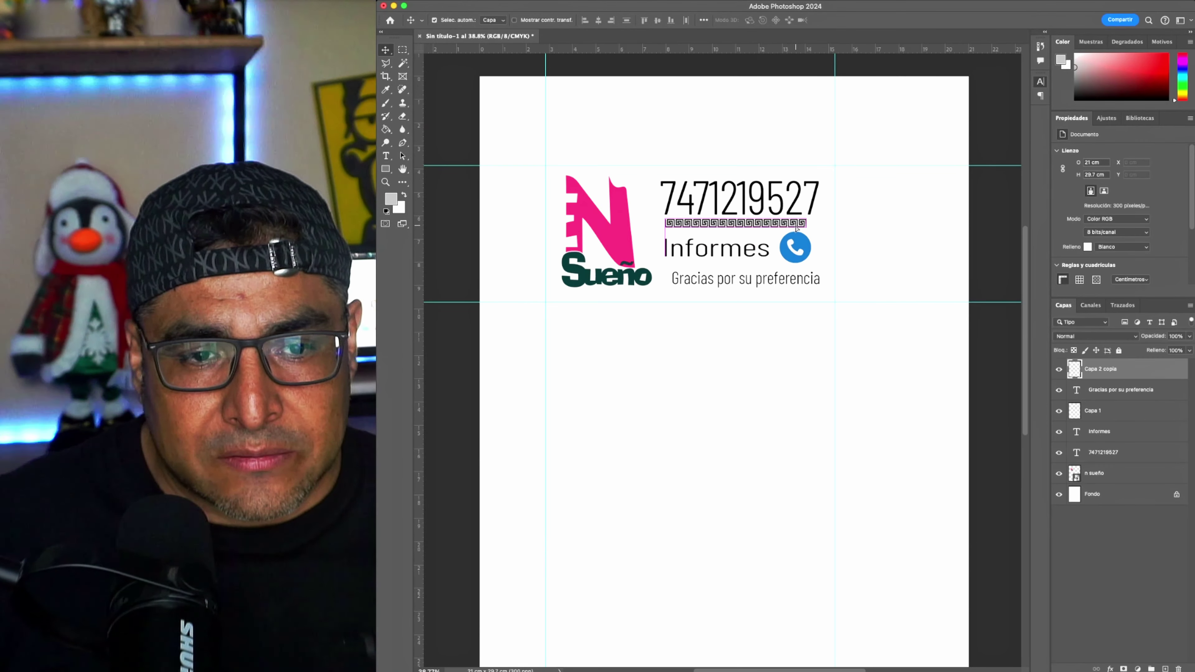
key("ctrl+t")
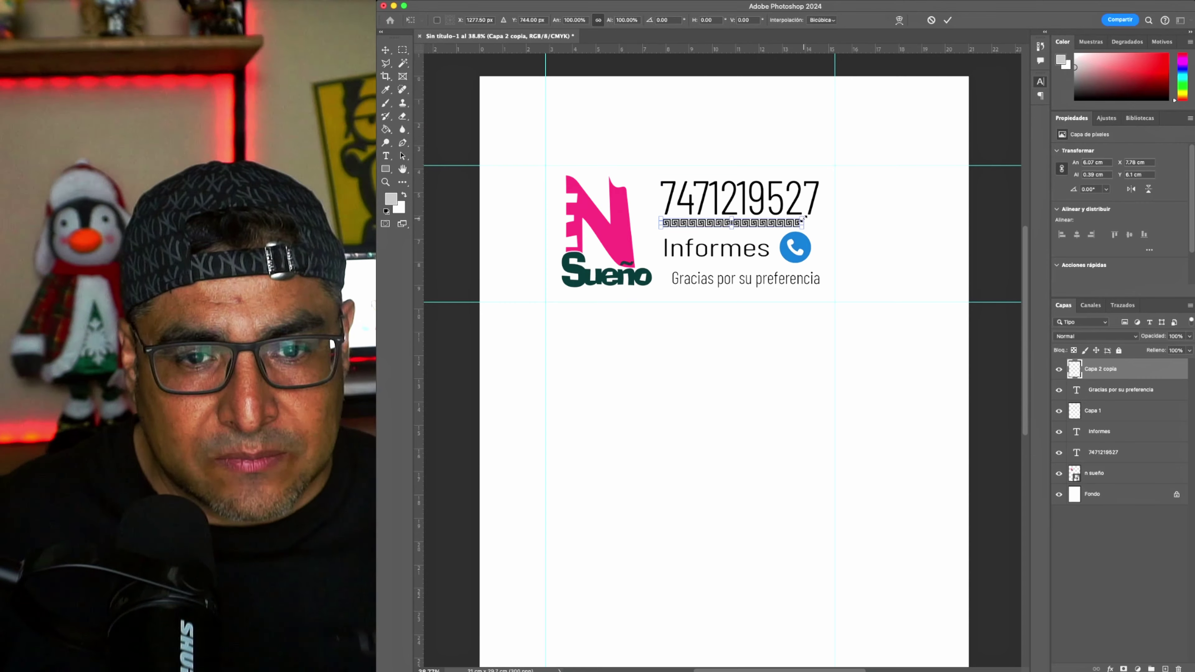
left_click_drag(803, 219, 820, 227)
key("Return")
key("Up")
key("Up")
key("Up")
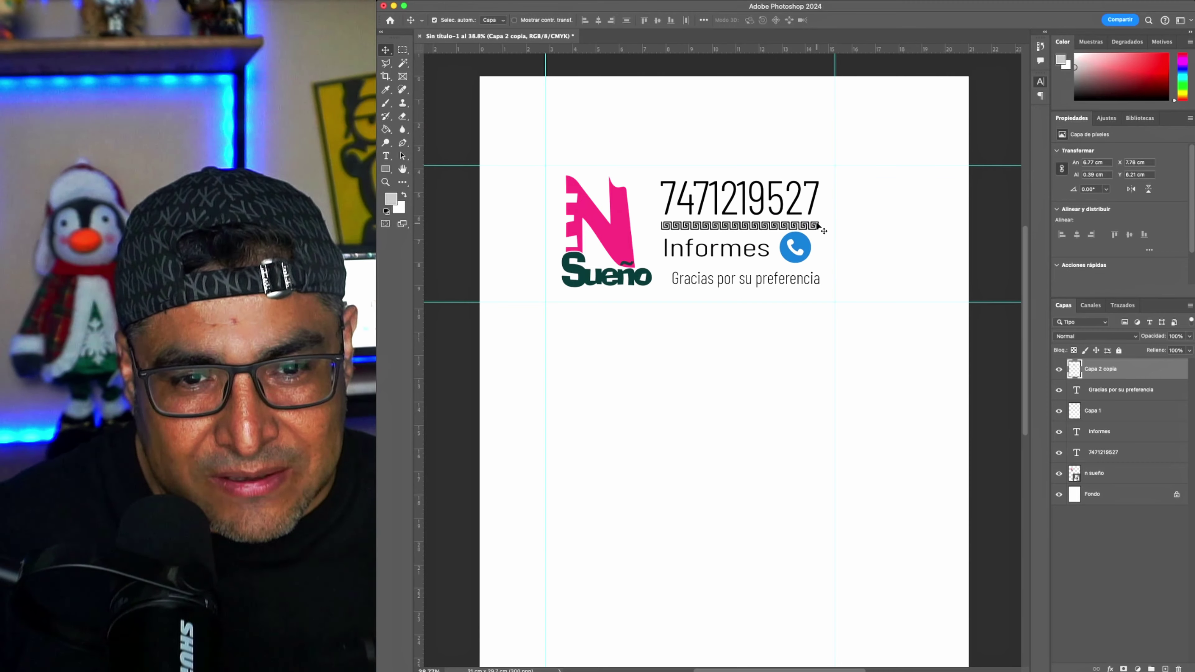
- Move the phone icon slightly right and down, and enlarge the Informes text
left_click(797, 249)
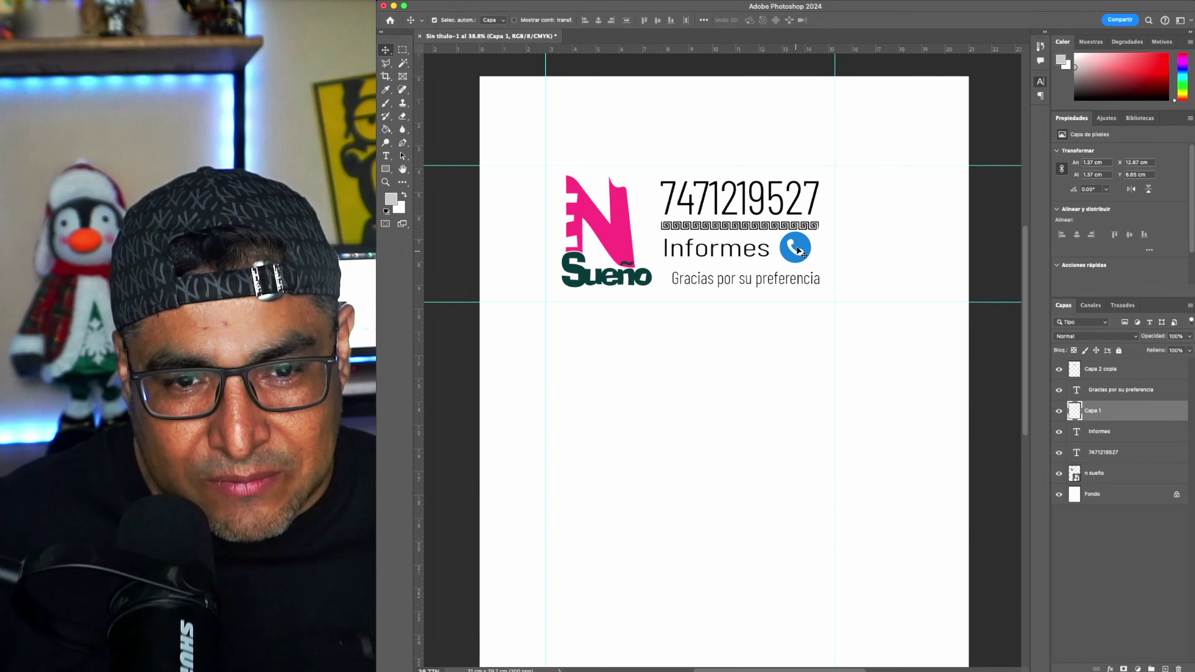
left_click_drag(798, 250, 777, 266)
left_click(770, 260)
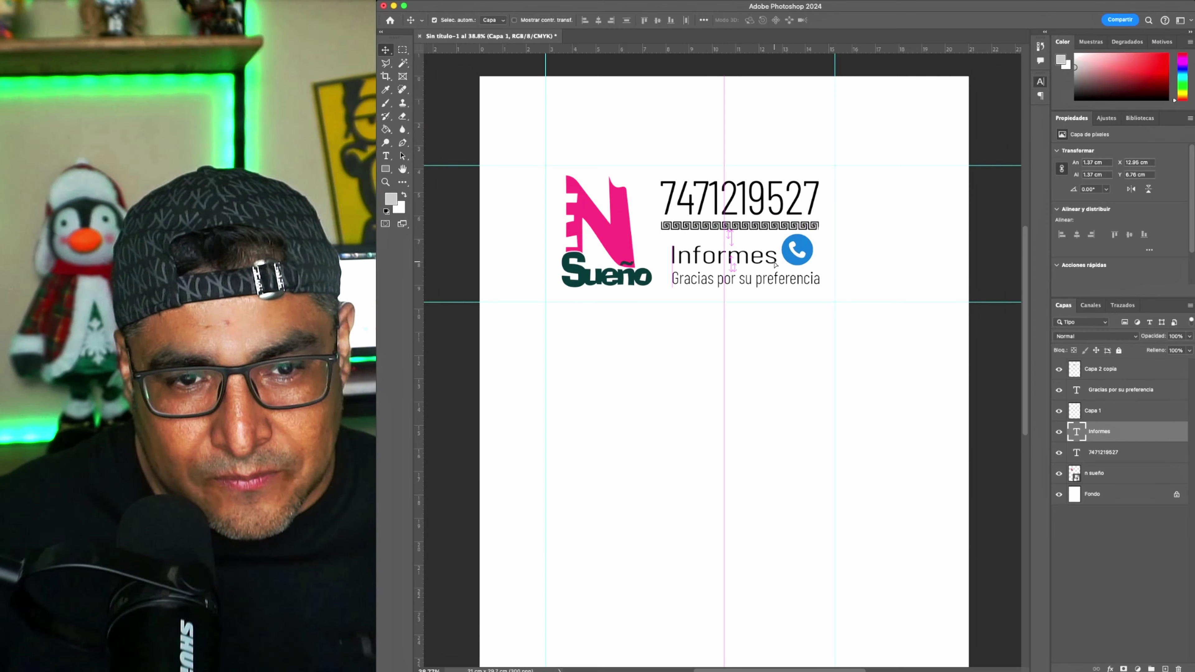
key("ctrl+t")
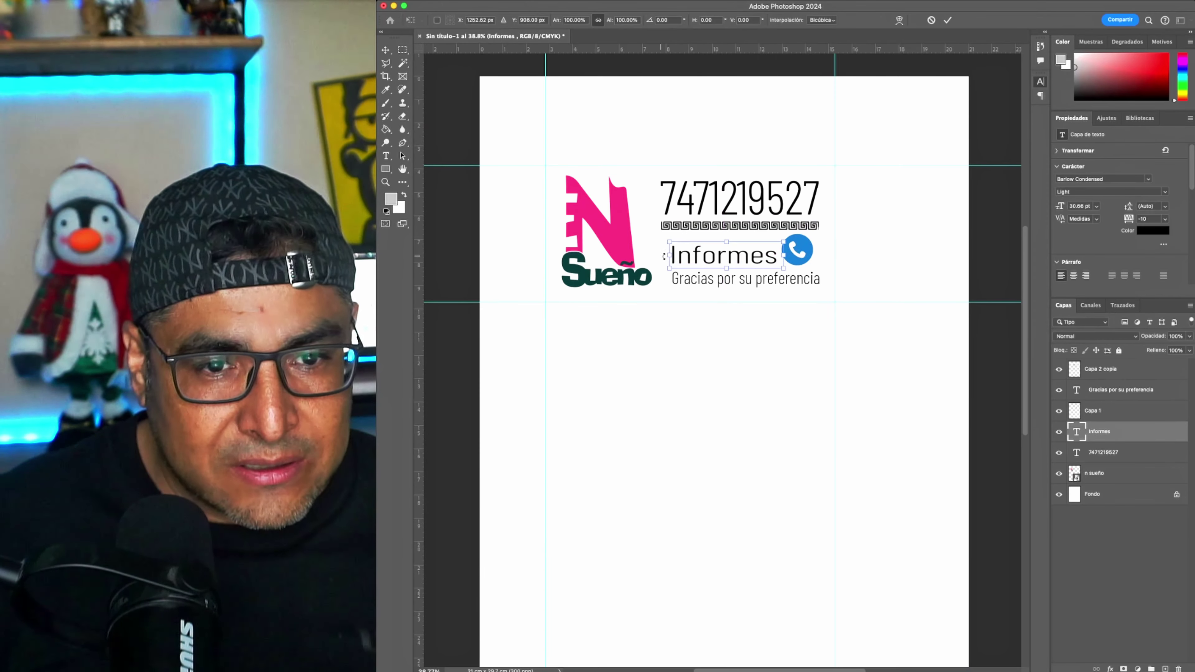
left_click_drag(669, 257, 674, 254)
key("Return")
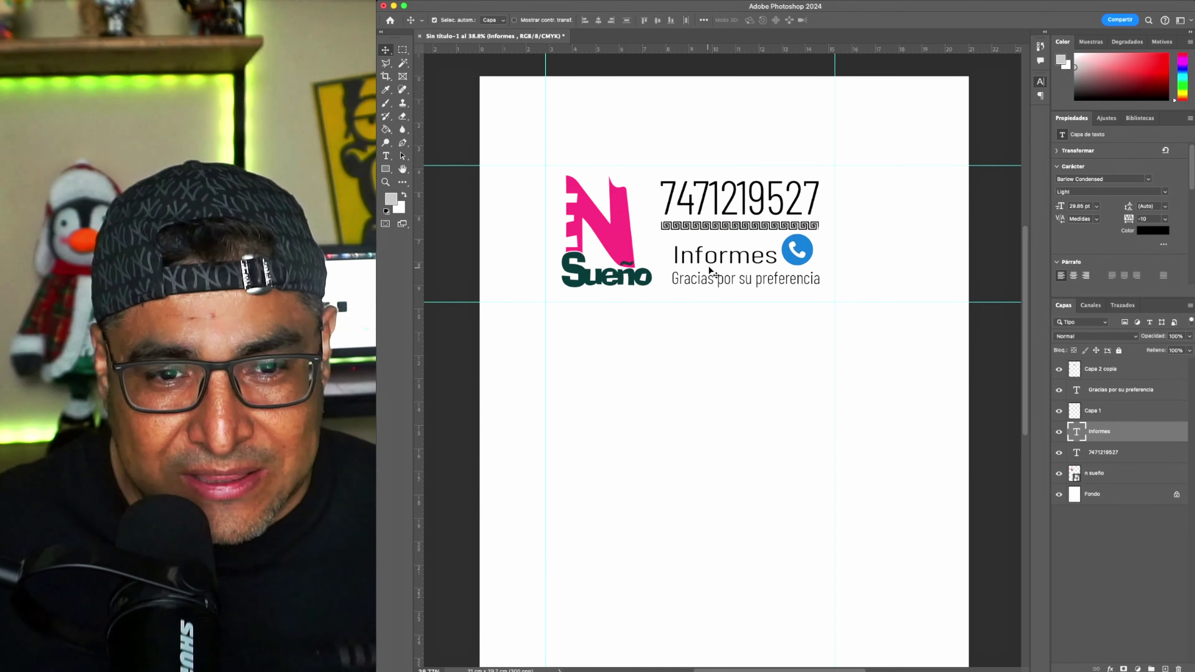
- Shrink Informes to about 91.88% and nudge it into place beside the phone icon
key("ctrl+t")
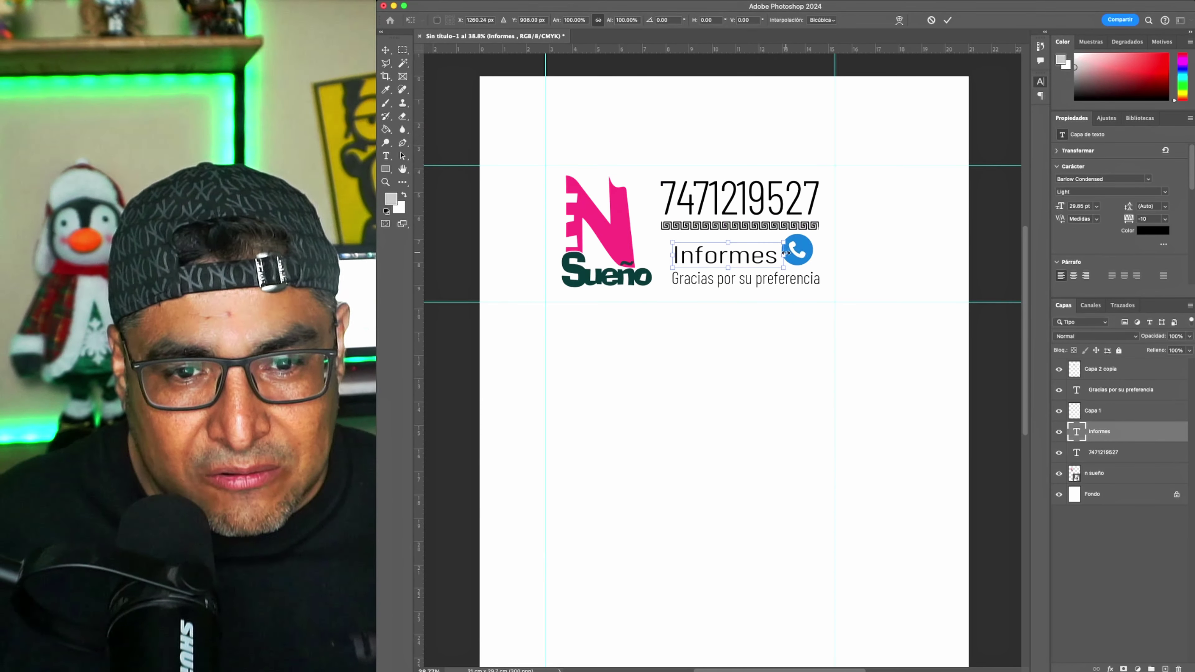
left_click_drag(786, 253, 779, 257)
key("Return")
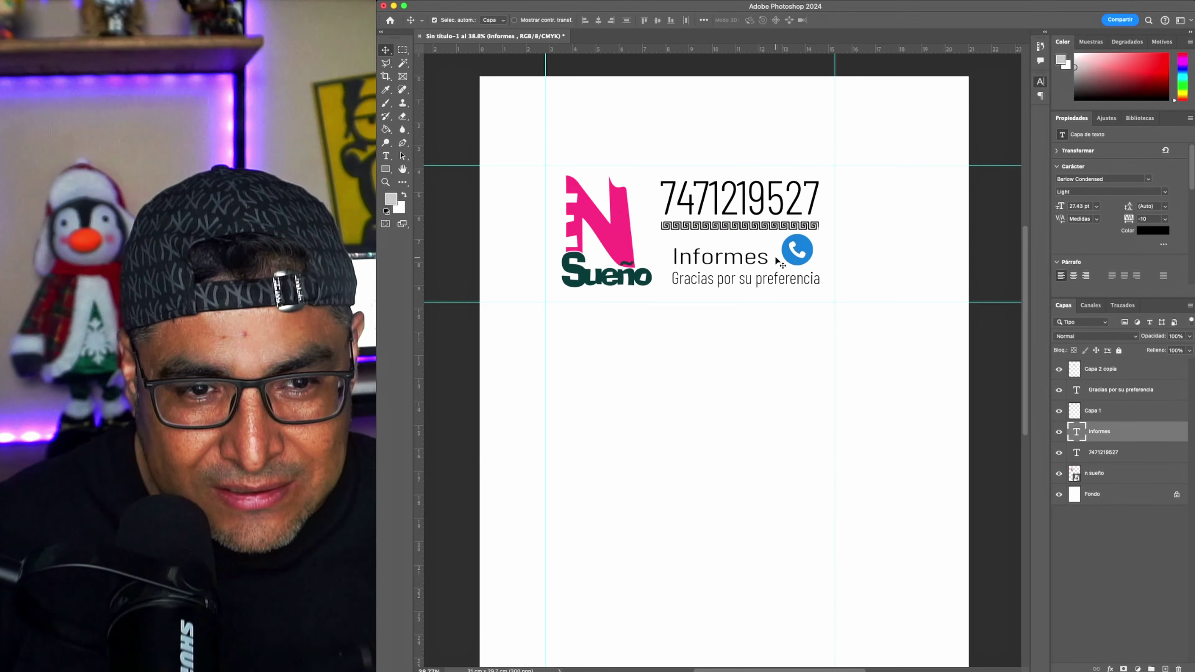
left_click_drag(775, 258, 774, 259)
left_click(782, 345)
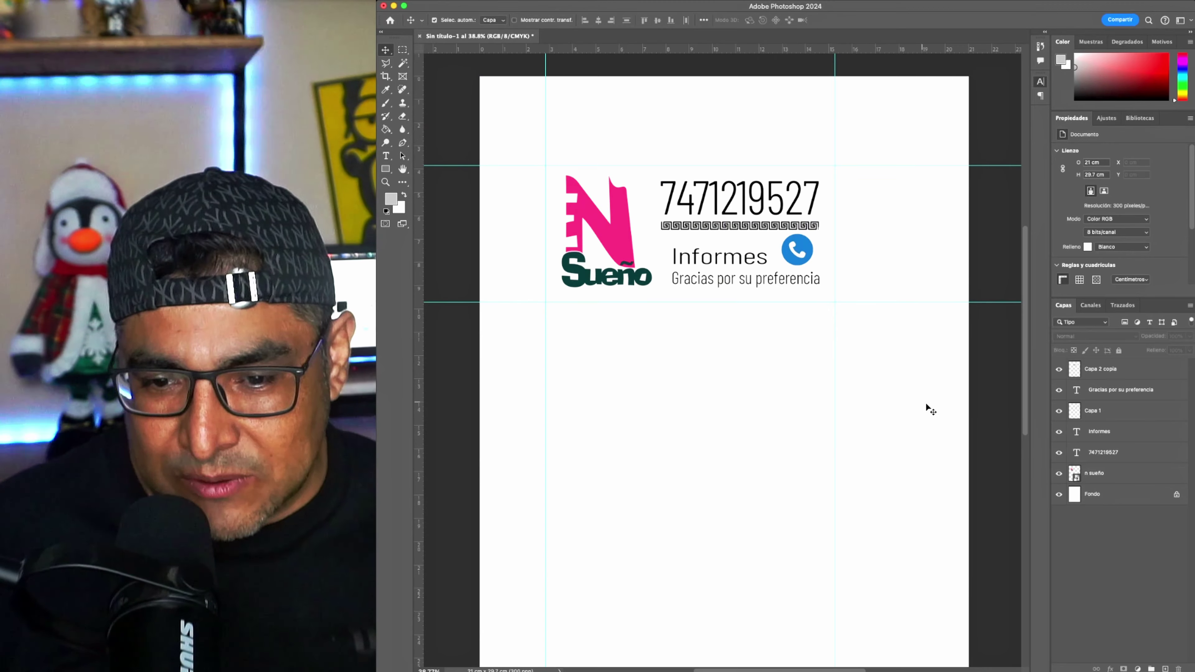
left_click(1068, 492)
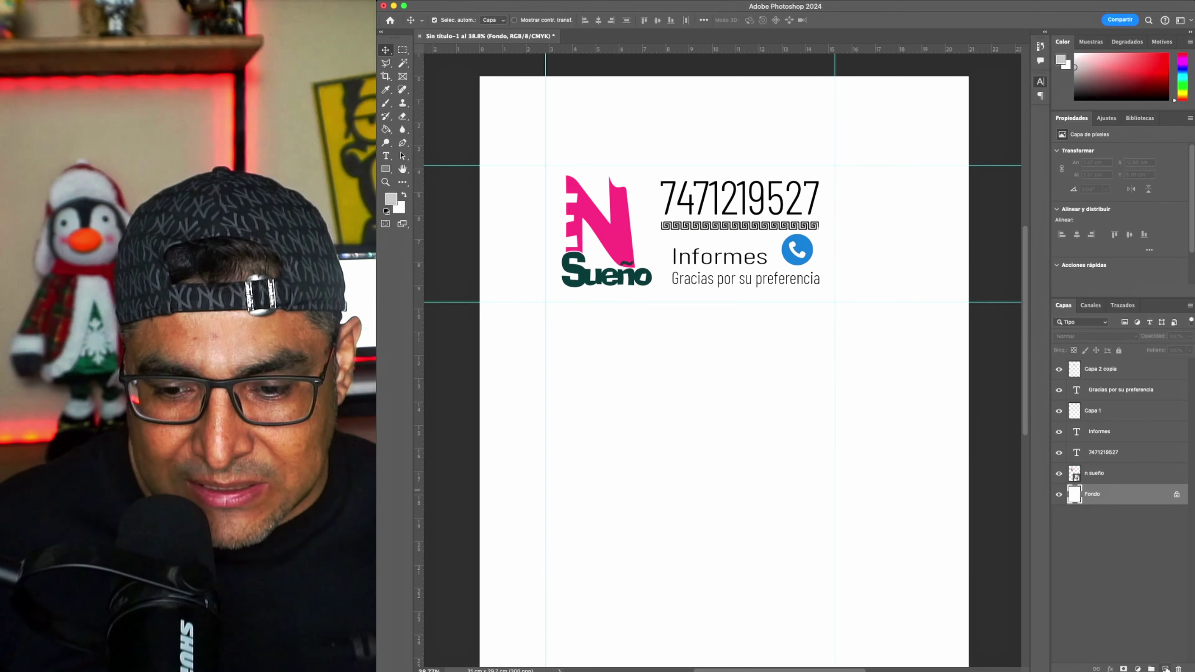
- Add a new layer above Fondo, then draw and discard a grey rectangle
left_click(1165, 668)
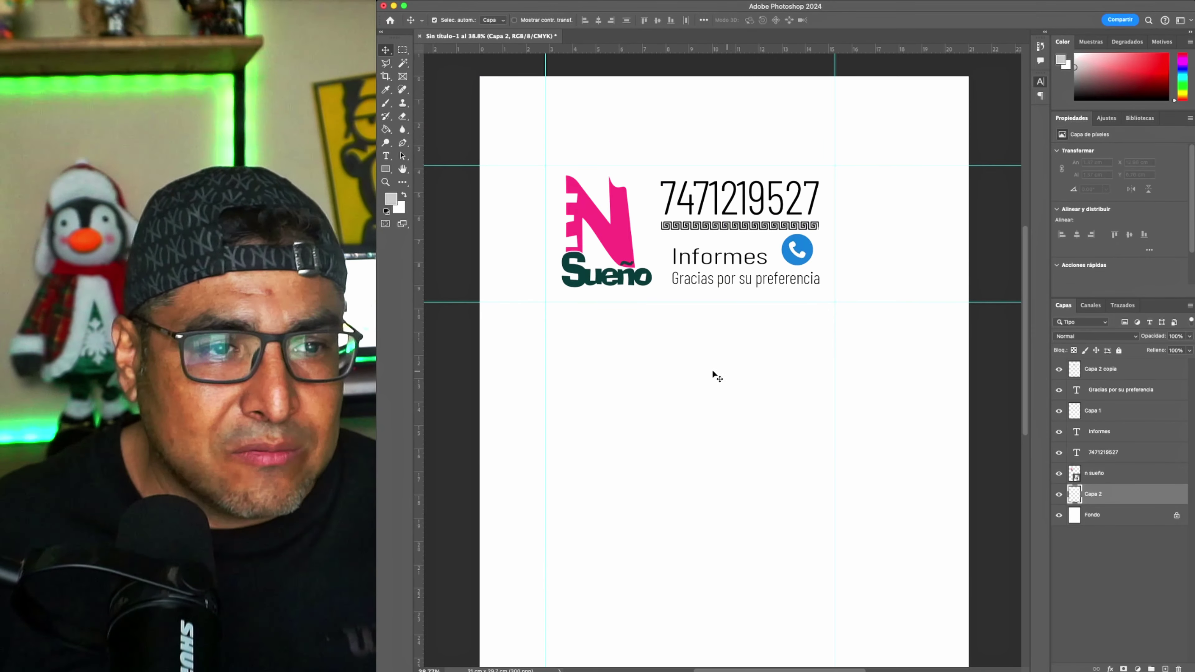
left_click(389, 169)
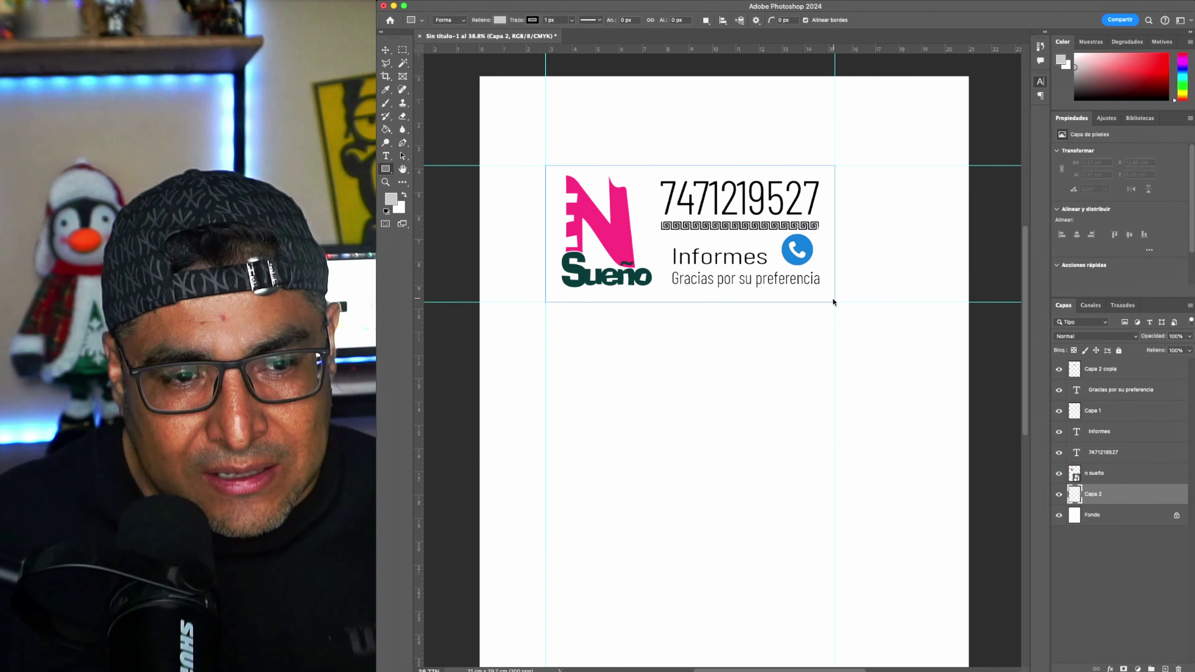
left_click_drag(802, 267, 833, 300)
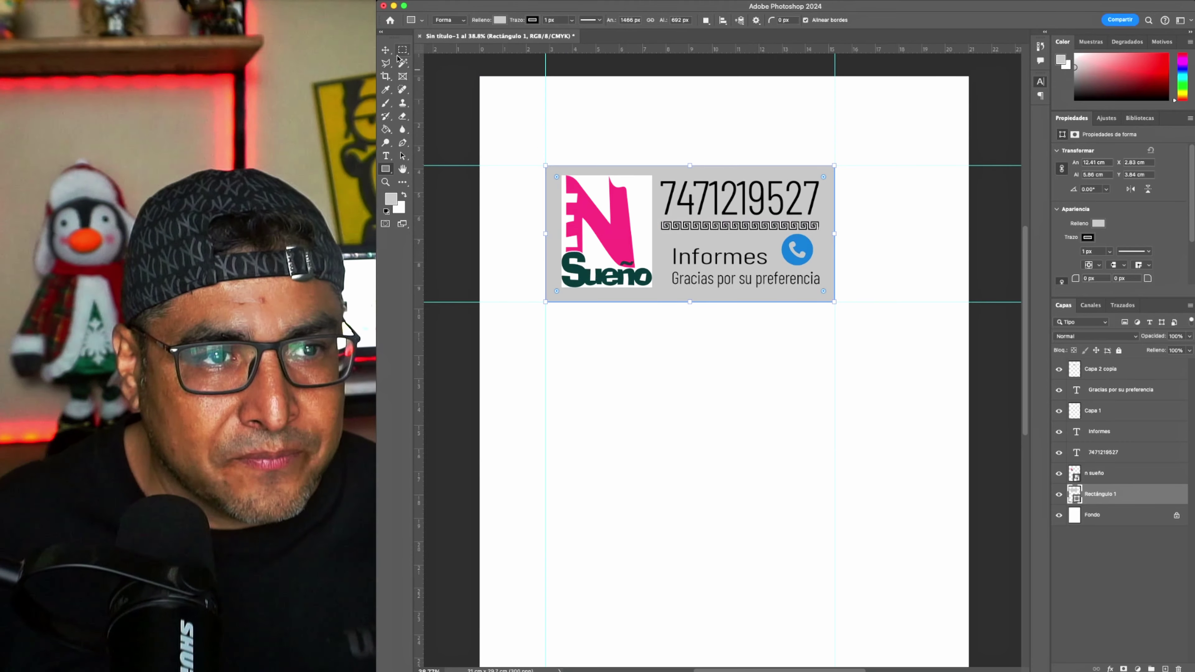
left_click(386, 50)
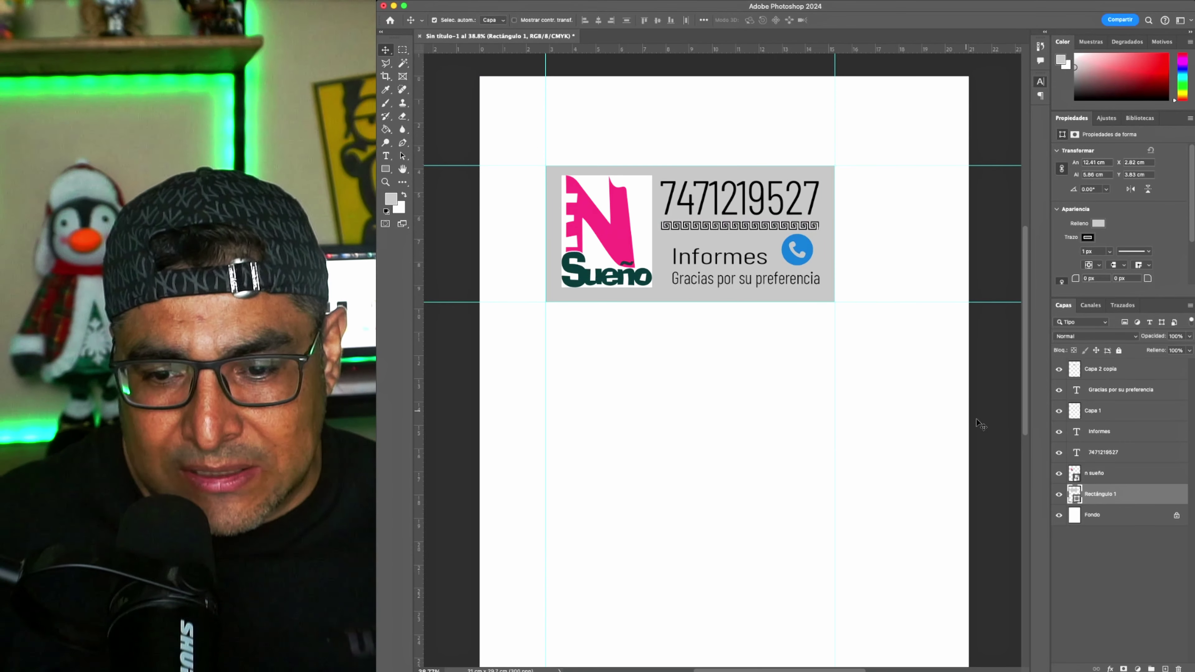
key("Delete")
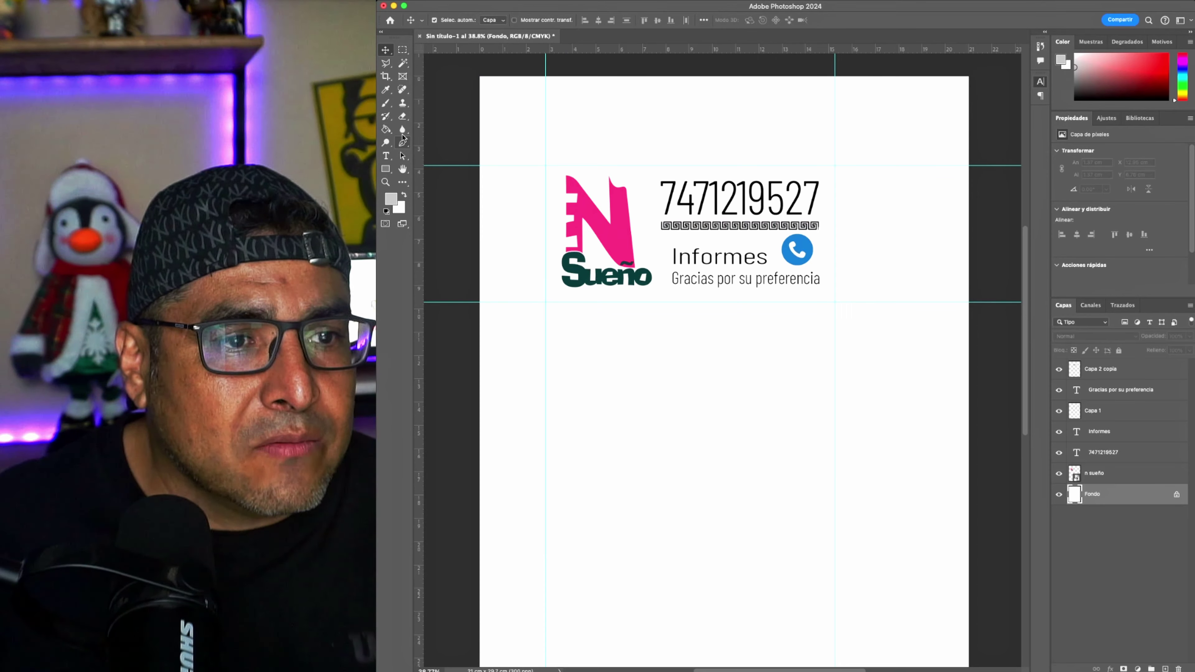
- Draw a white 12.41 × 5.86 cm rectangle between the label guides and hide Fondo
key("i")
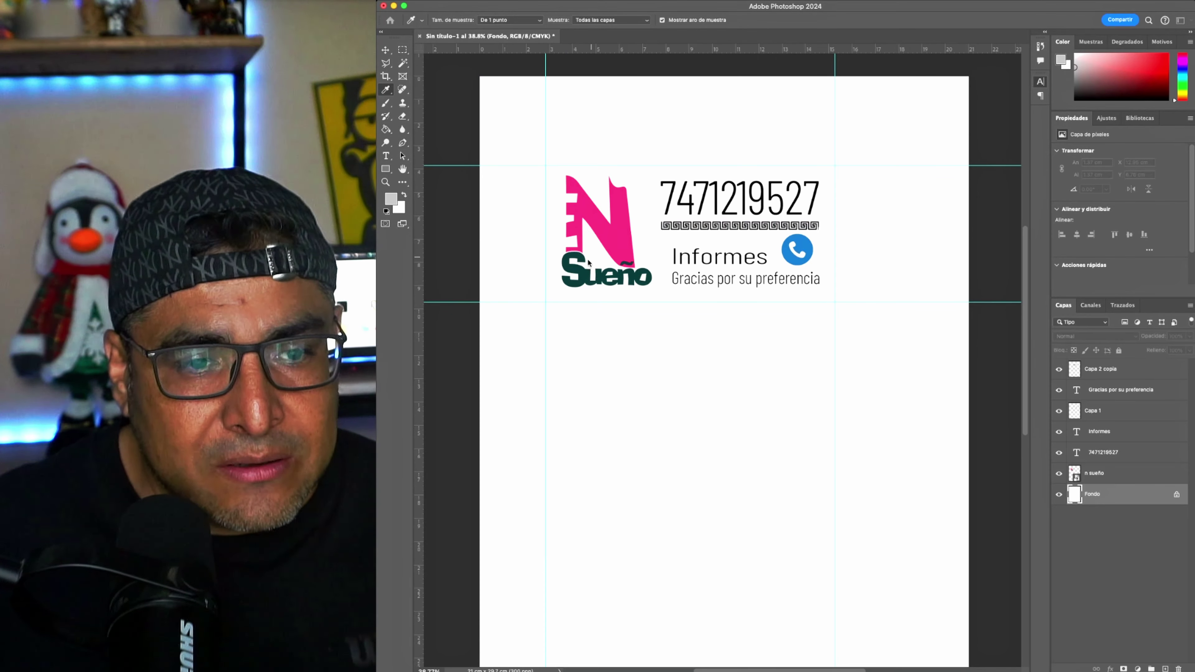
left_click(588, 261)
key("v")
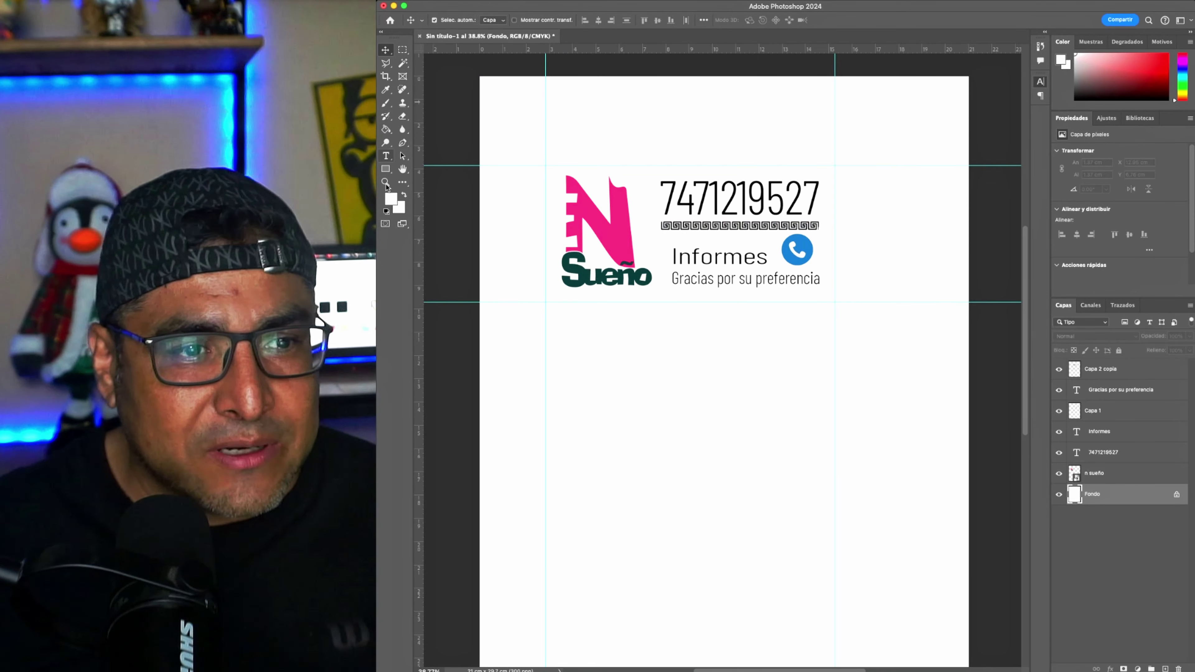
left_click(385, 169)
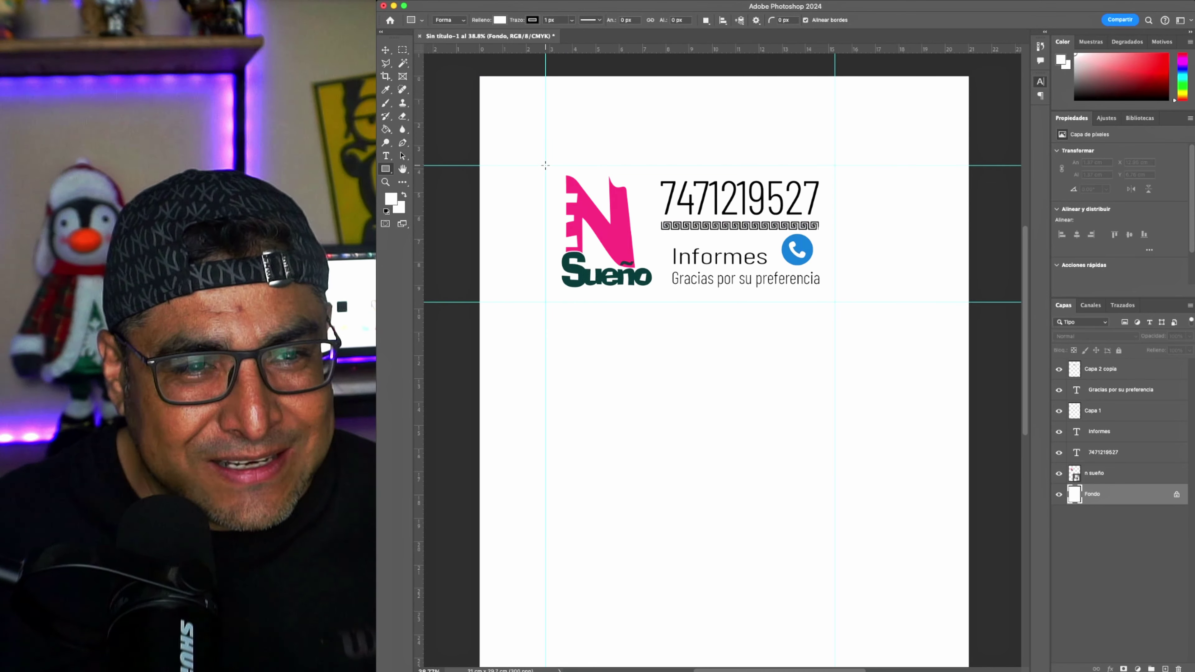
left_click_drag(545, 166, 834, 301)
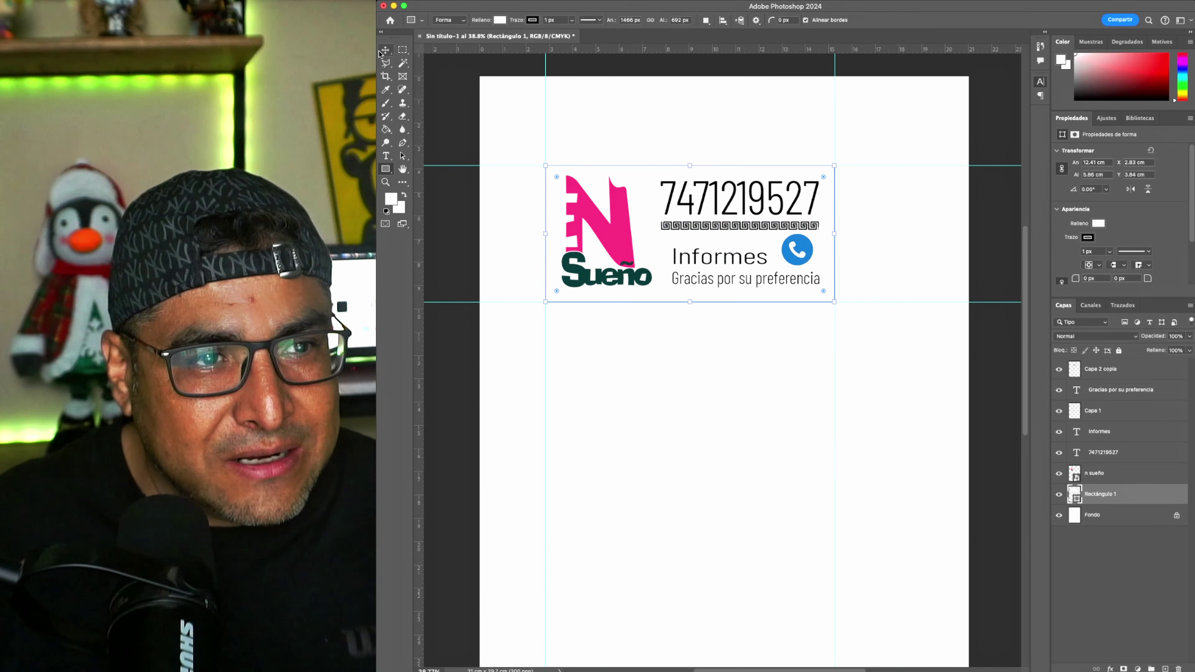
key("v")
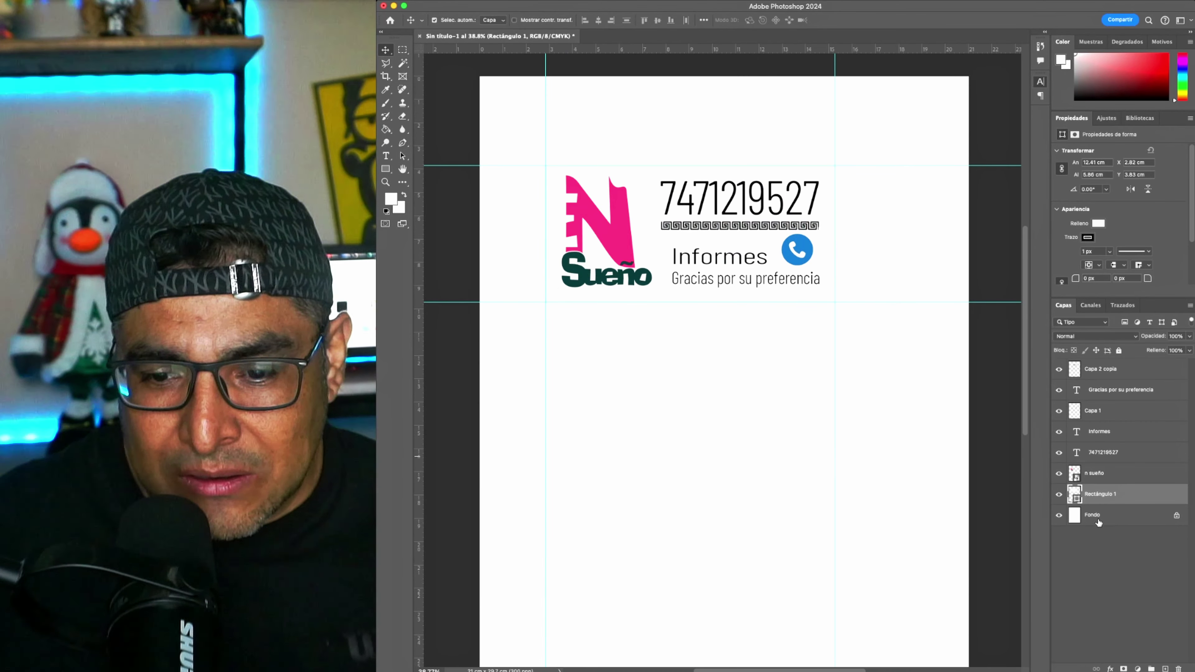
left_click(1058, 516)
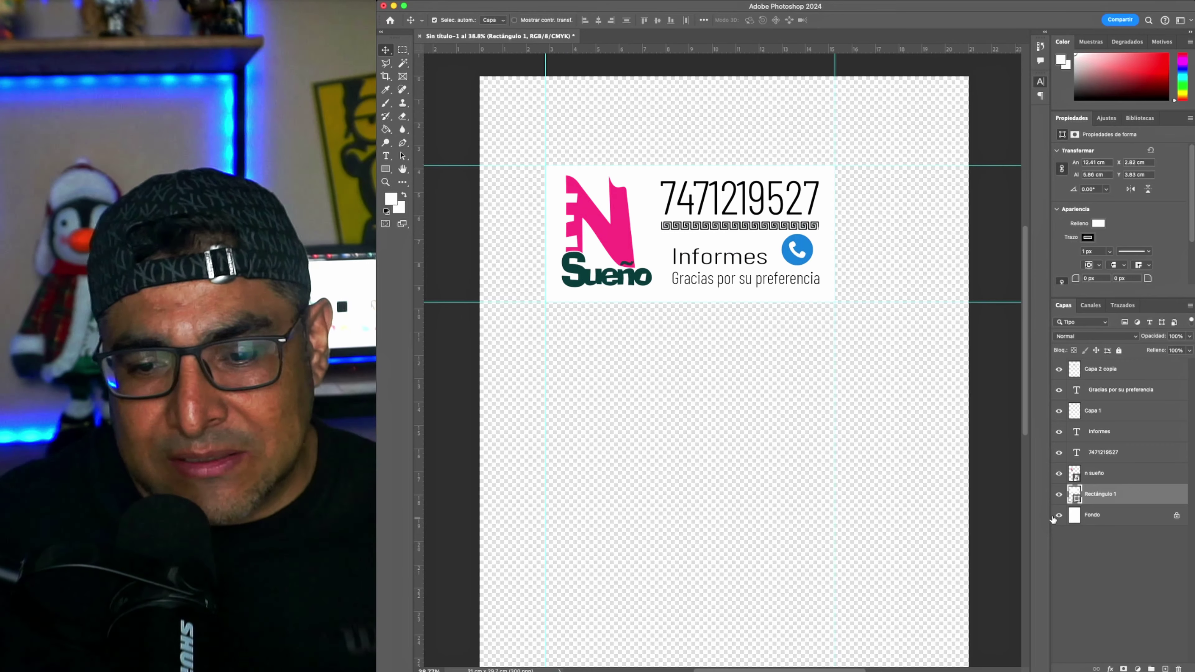
- Check the label with Fondo shown then hidden, and nudge the n sueño logo into place
left_click(1058, 516)
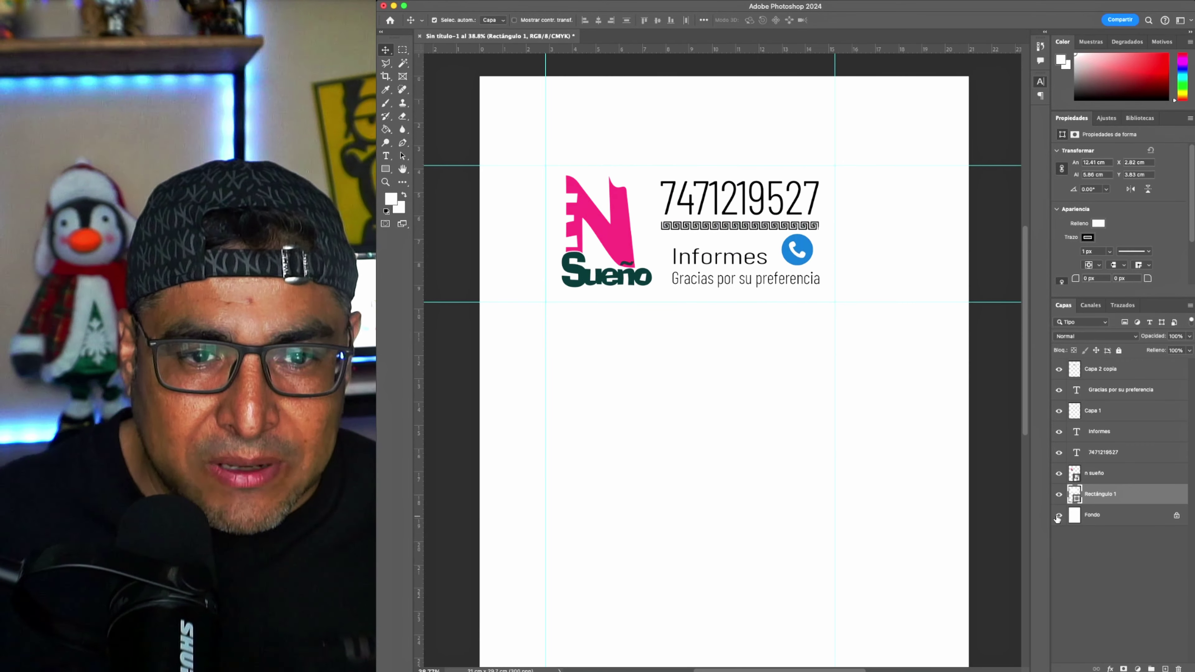
left_click(1058, 516)
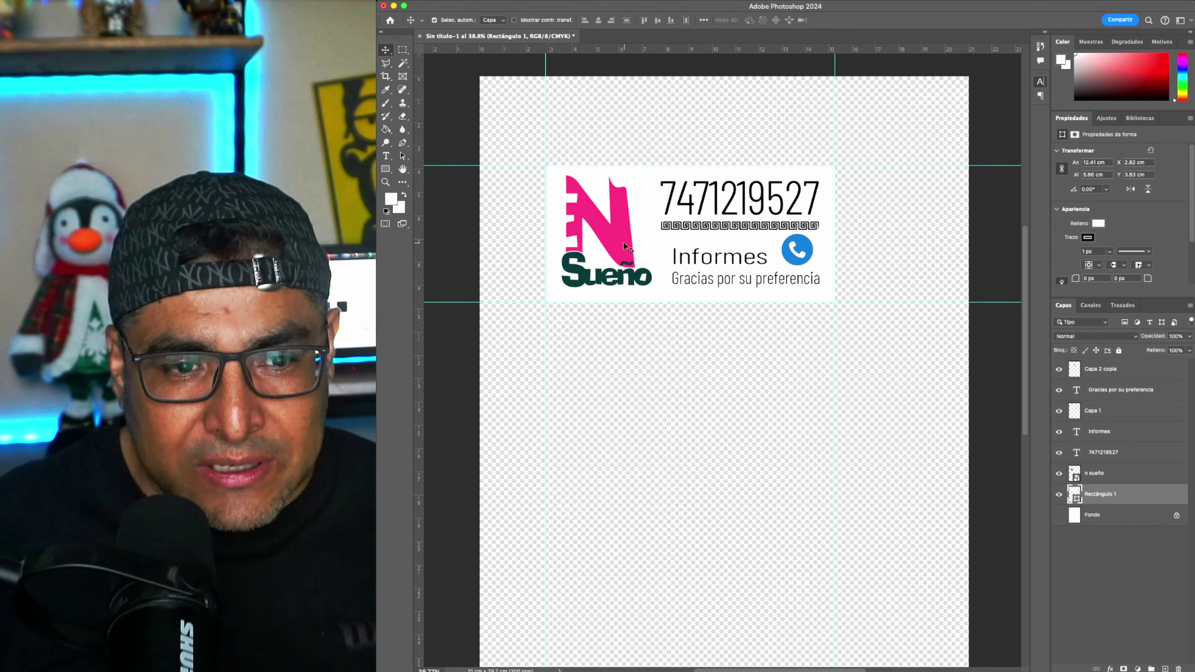
left_click_drag(619, 244, 619, 245)
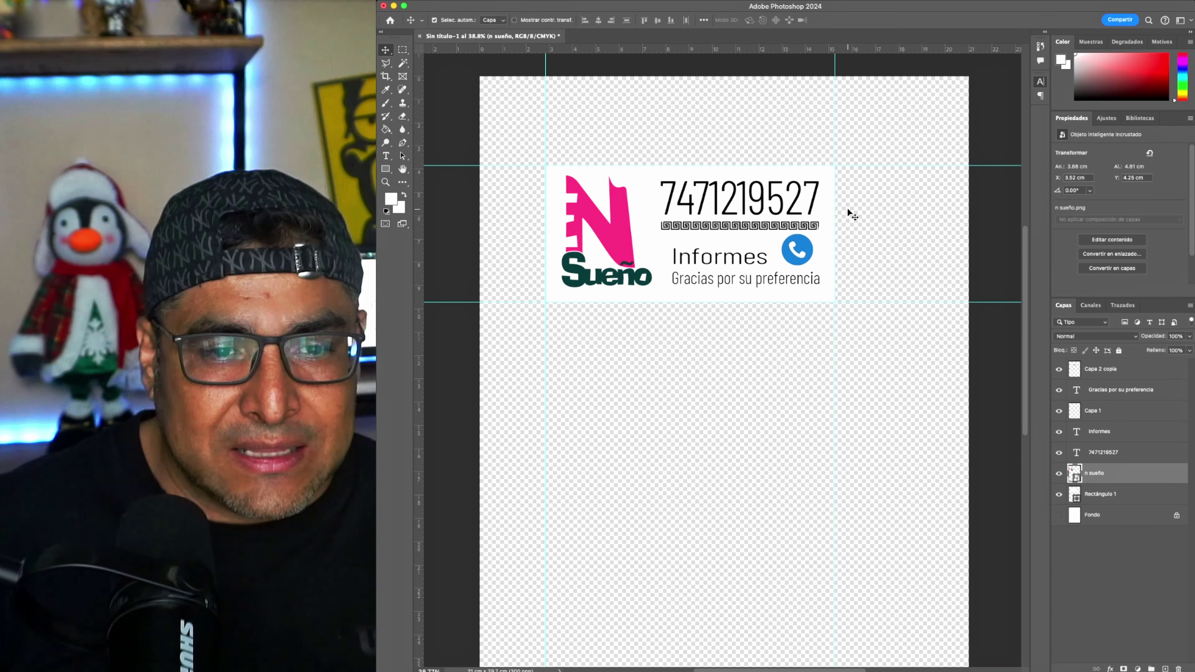
key("Left")
key("Left")
key("Left")
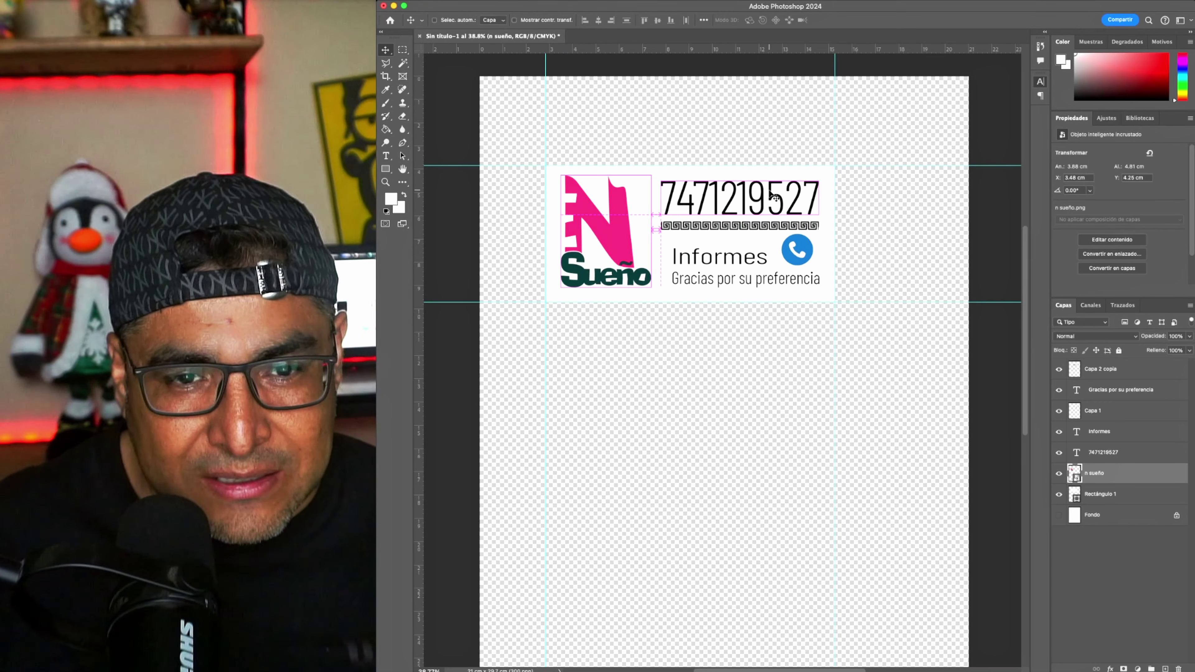
- Squash the phone number to about 84% height and raise the Greek-key border beneath it
double_click(771, 193)
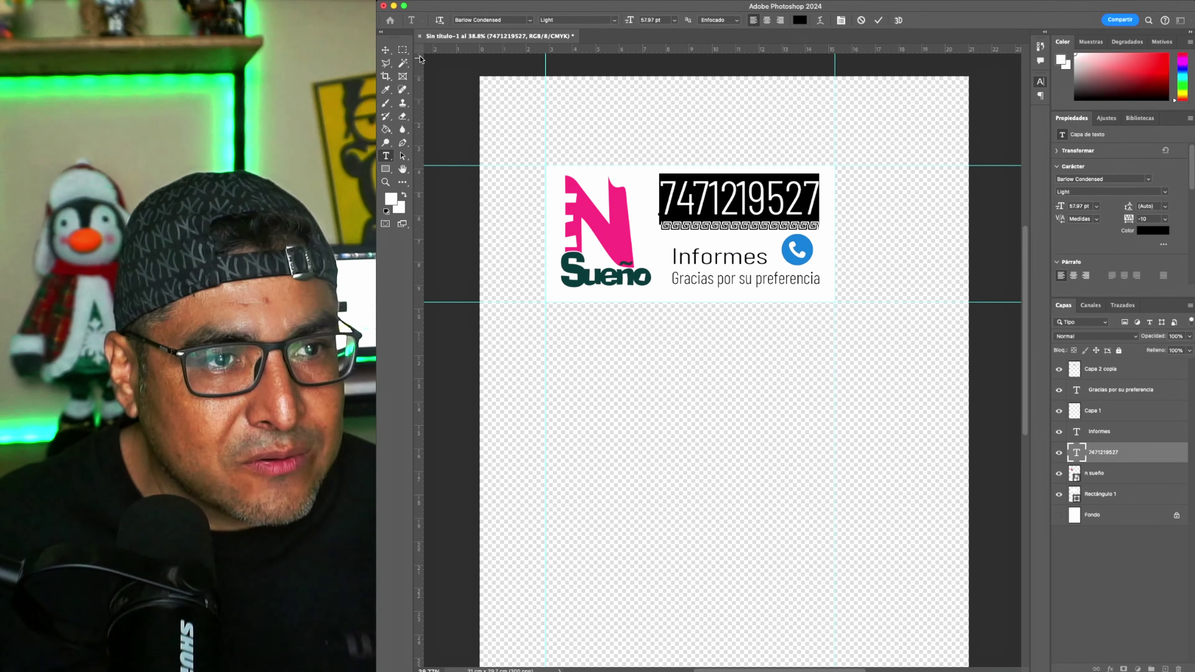
key("Escape")
key("ctrl+t")
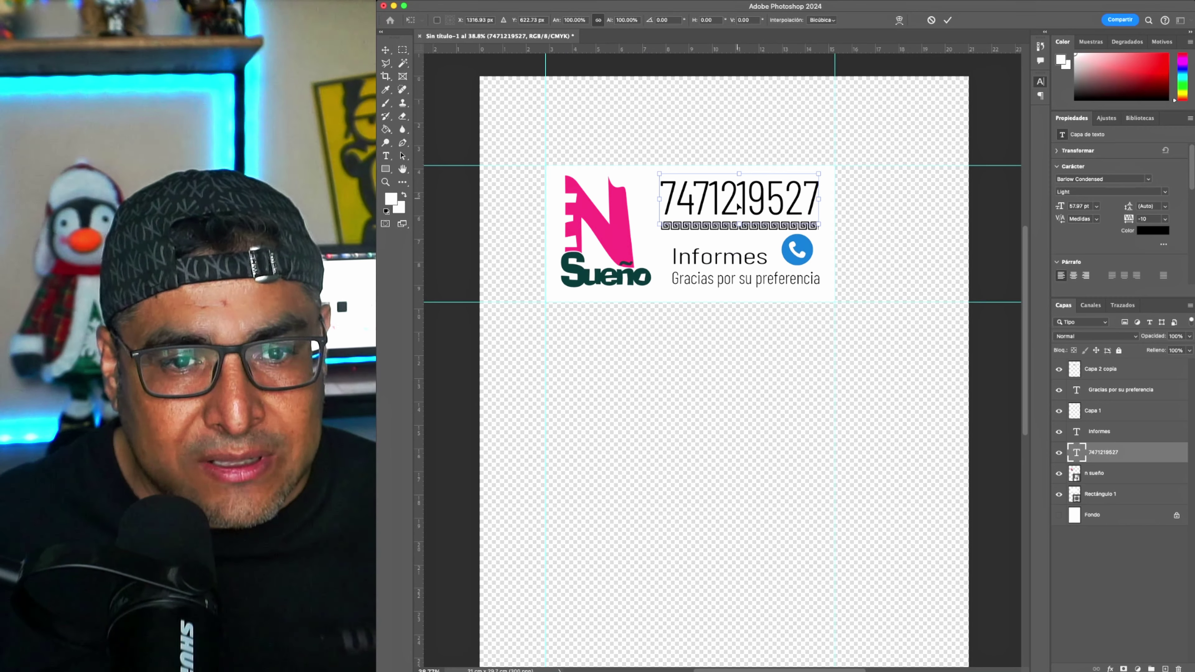
left_click_drag(740, 223, 743, 213)
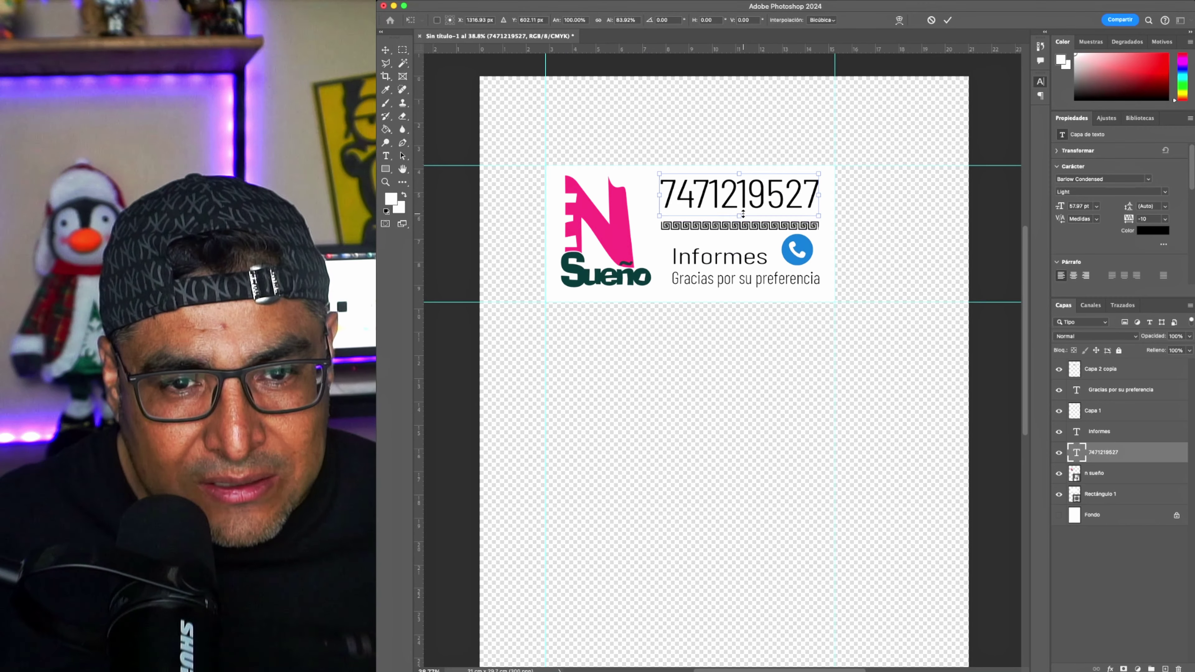
key("Return")
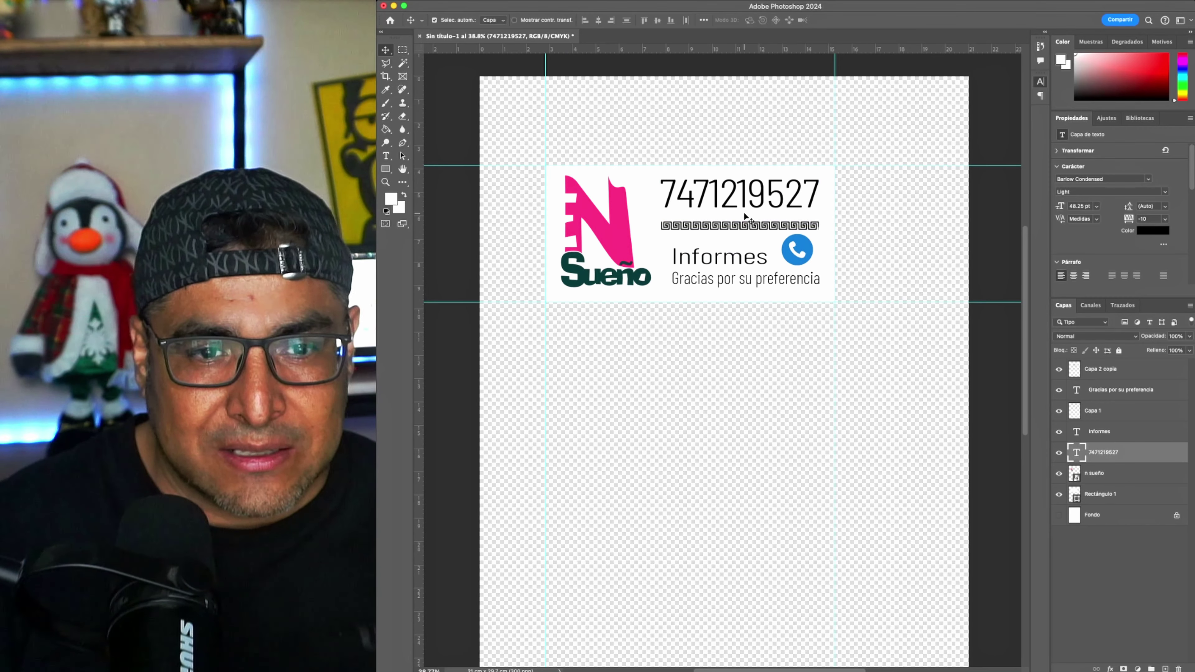
key("shift+Down")
key("shift+Down")
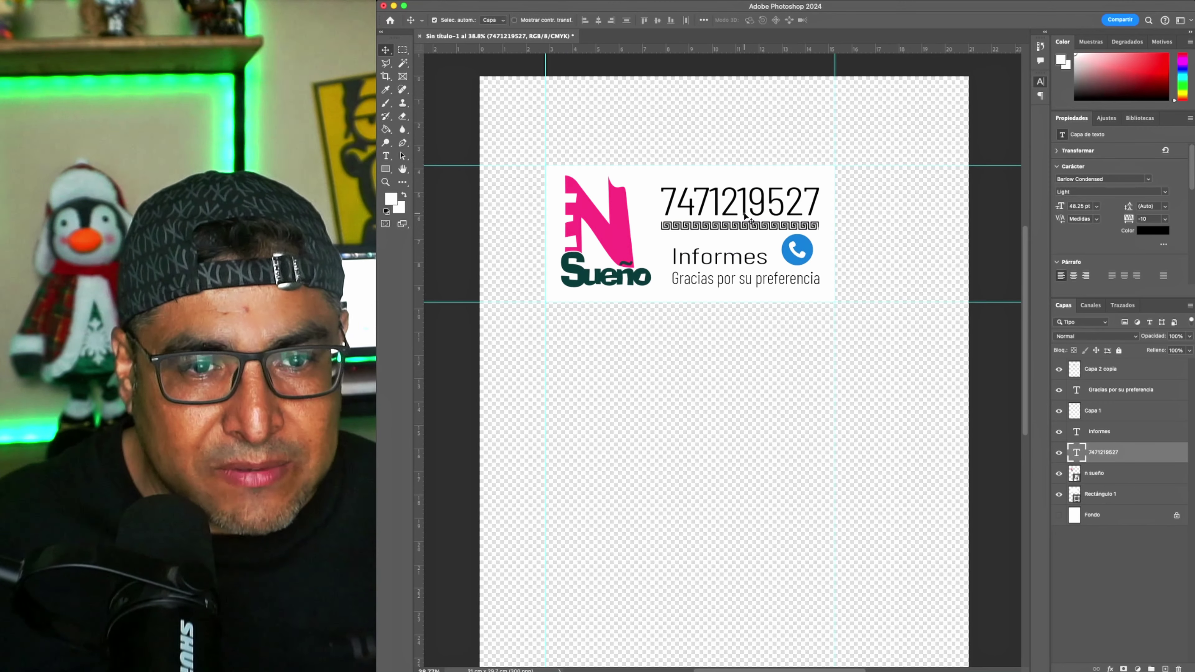
key("shift+Up")
key("shift+Up")
key("shift+Up")
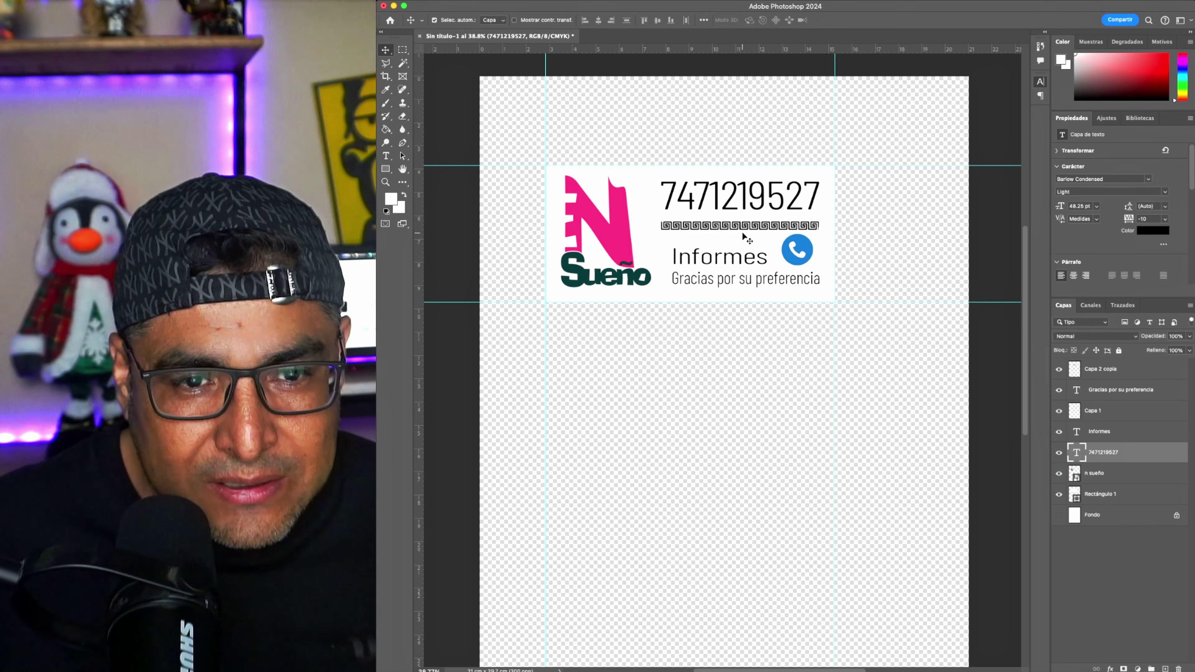
left_click_drag(743, 231, 746, 222)
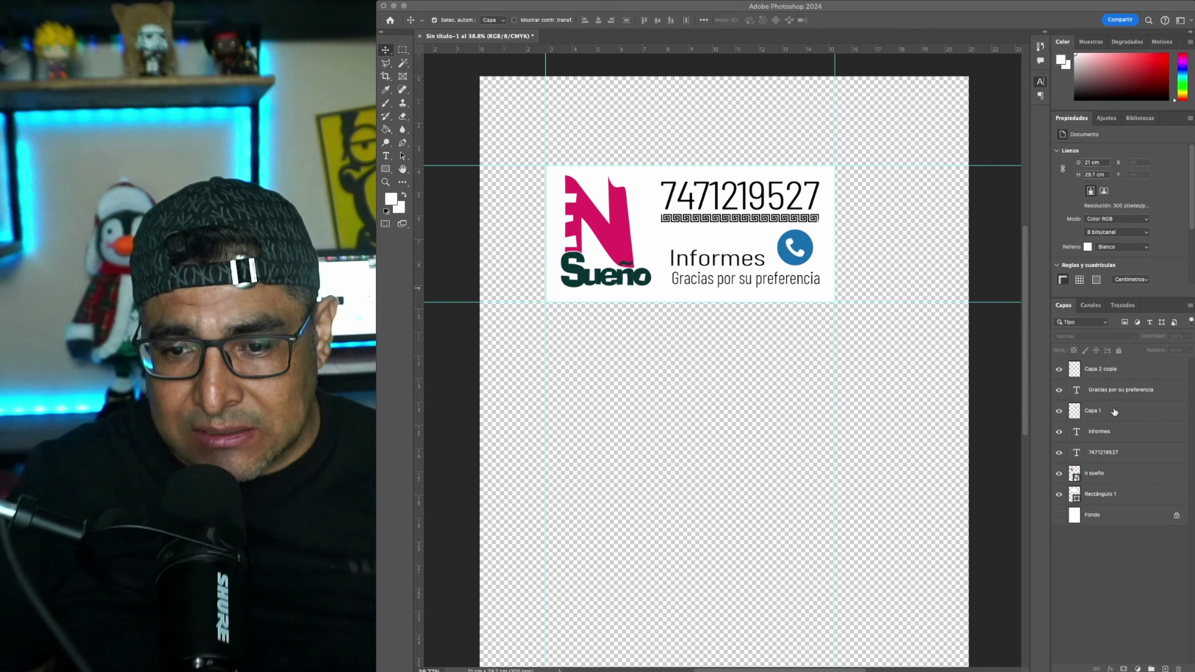
- Convert layers Capa 2 copia through Rectángulo 1 into one smart object, show Fondo, and move it up-left
left_click(1108, 374)
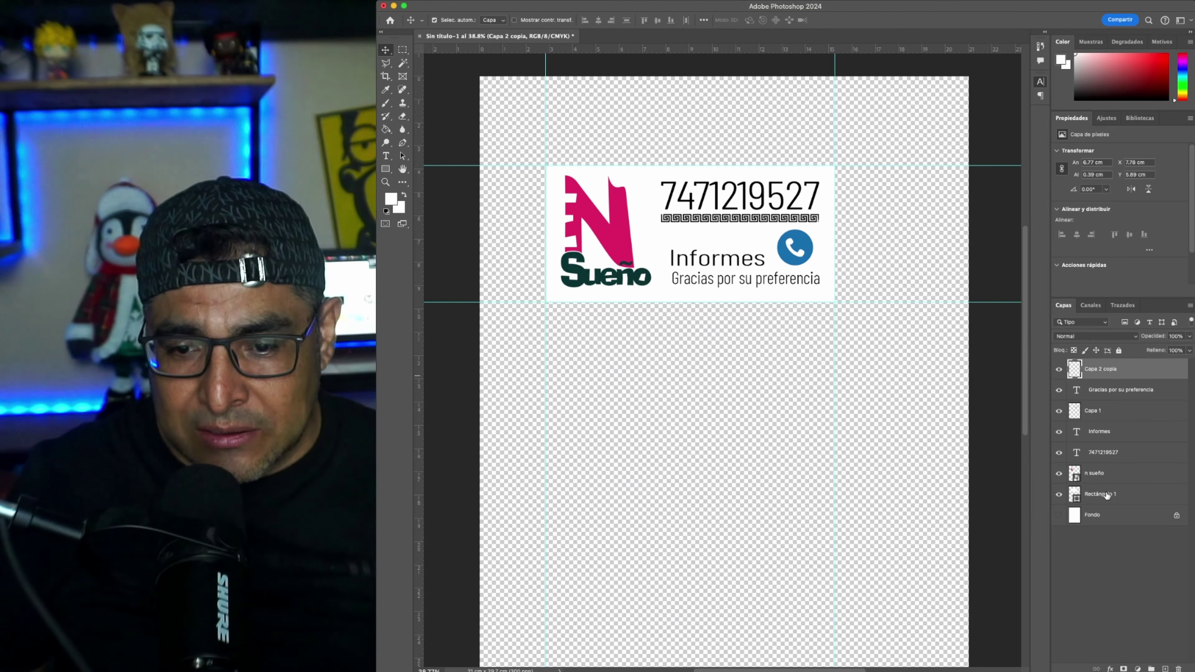
left_click(1107, 494)
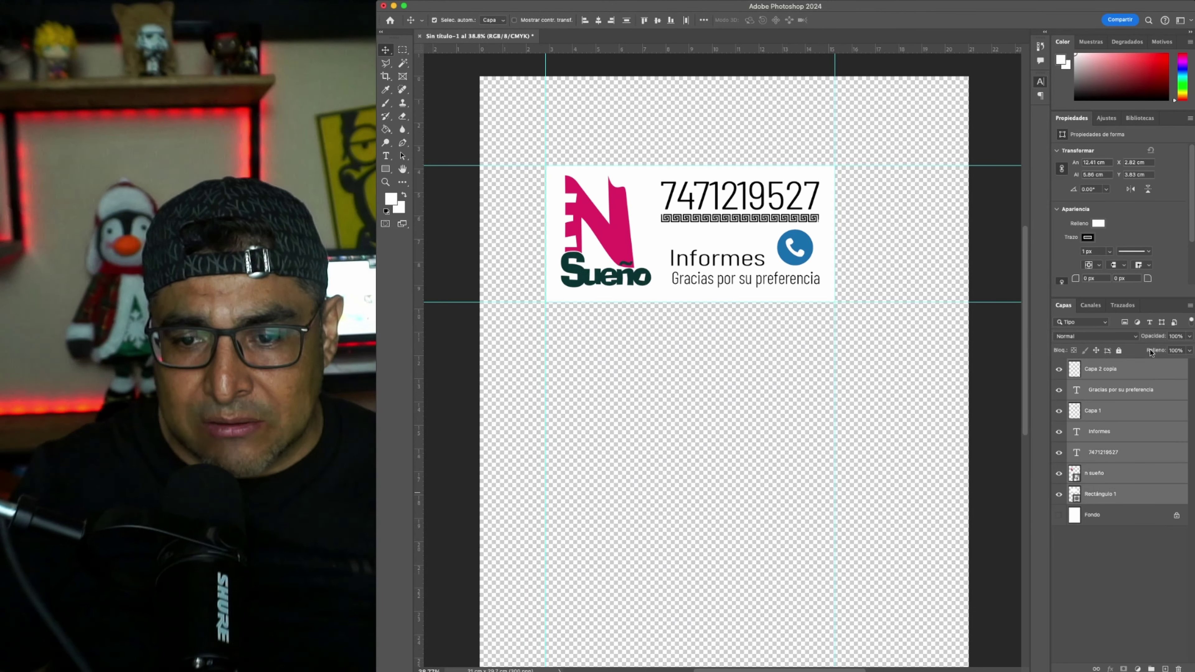
key("ctrl+alt+s")
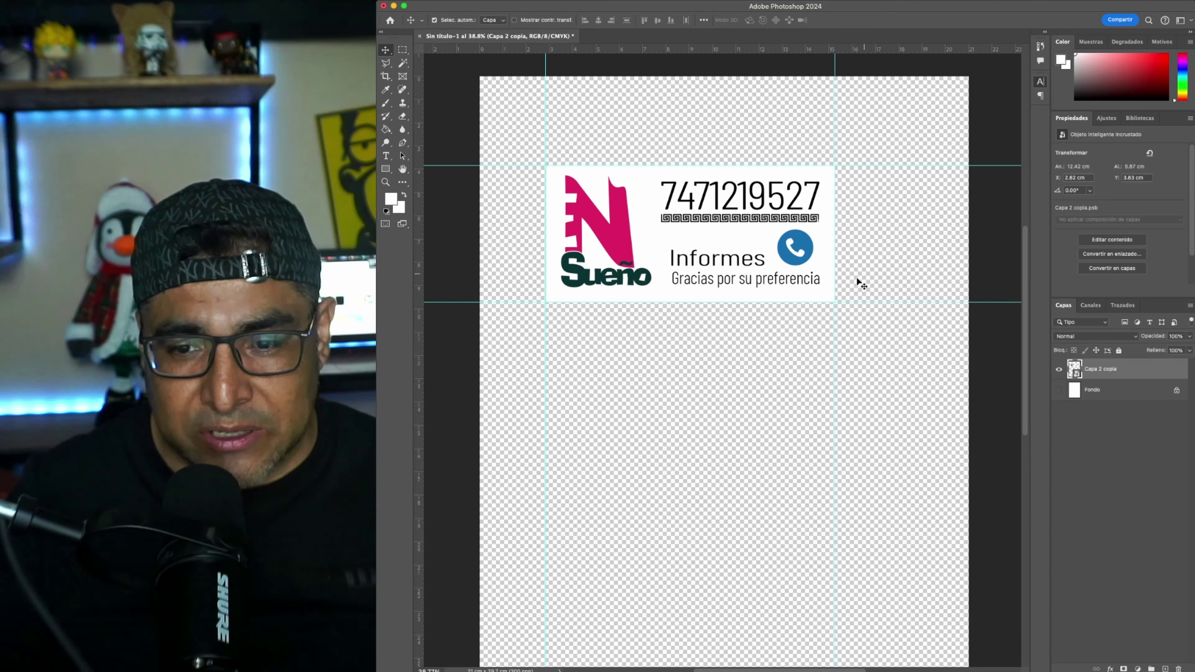
scroll(753, 279, "up", 3)
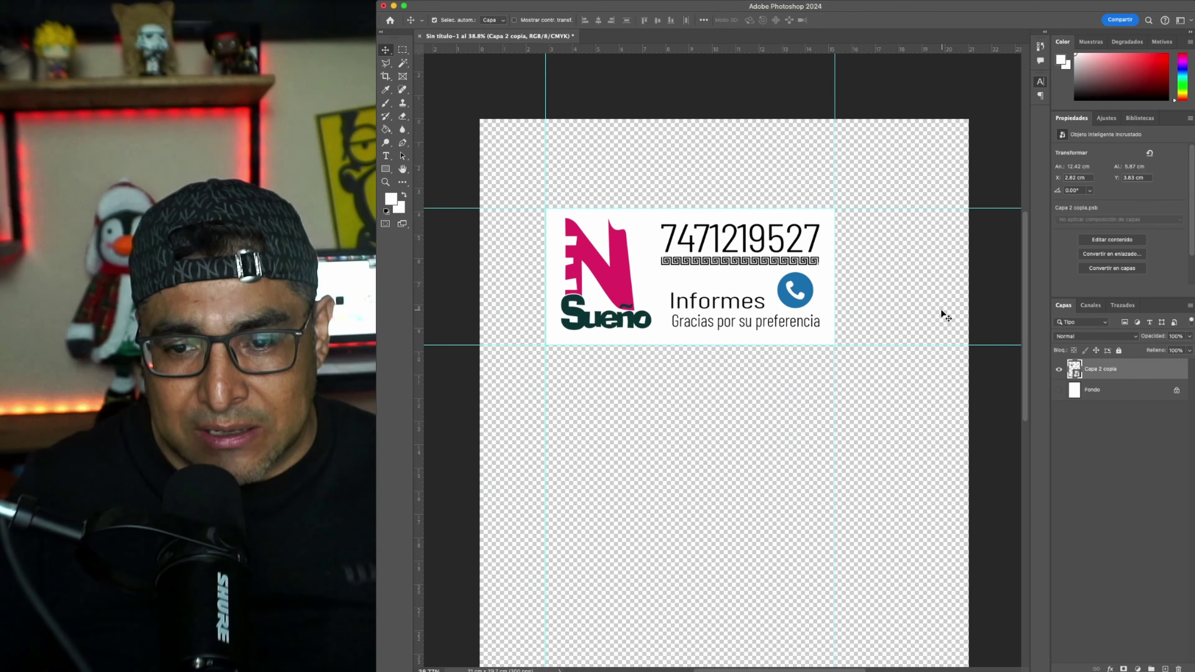
left_click(1059, 390)
left_click_drag(741, 296, 707, 237)
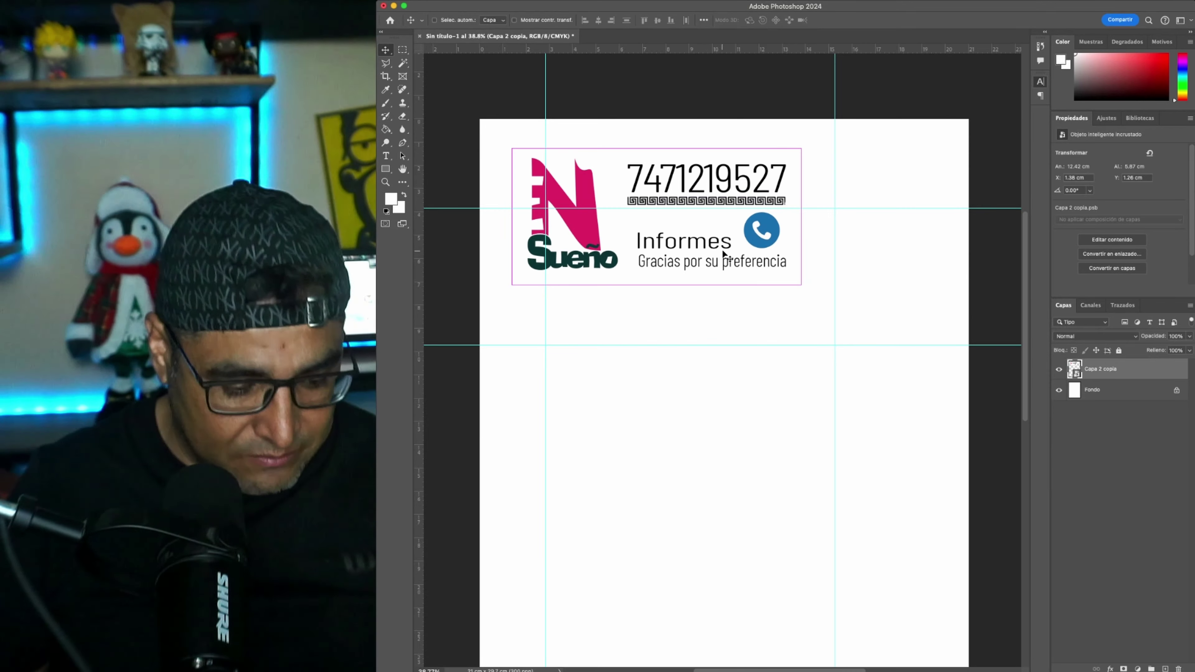
- Scale the label smart object to about 43% (5.38 × 2.55 cm) near the page's top-left
key("ctrl+t")
mouse_move(801, 285)
left_mouse_down()
mouse_move(621, 198)
mouse_move(780, 276)
mouse_move(632, 202)
left_mouse_up()
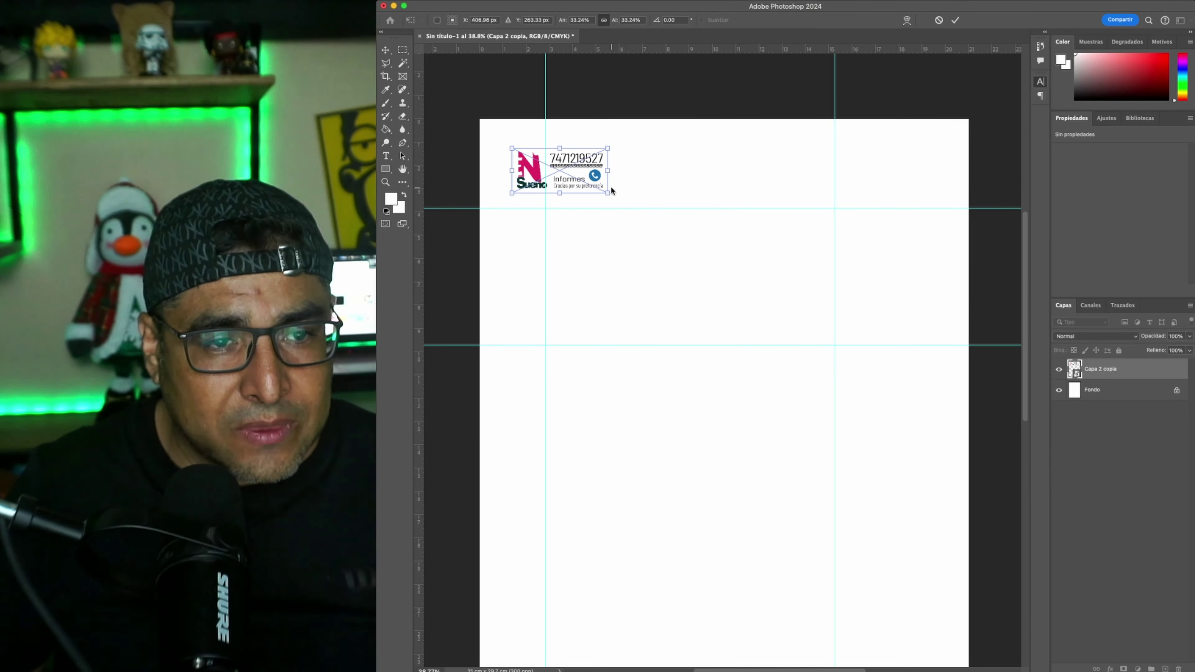
key("Escape")
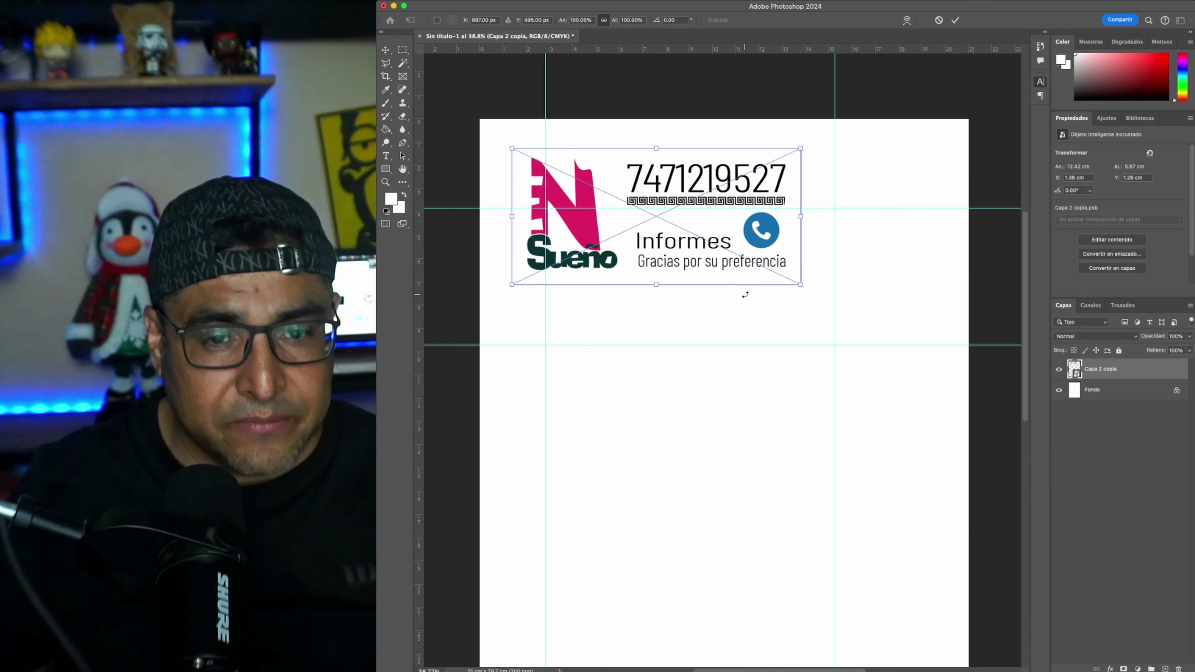
key("ctrl+t")
mouse_move(802, 285)
left_mouse_down()
mouse_move(629, 201)
mouse_move(641, 208)
left_mouse_up()
key("Return")
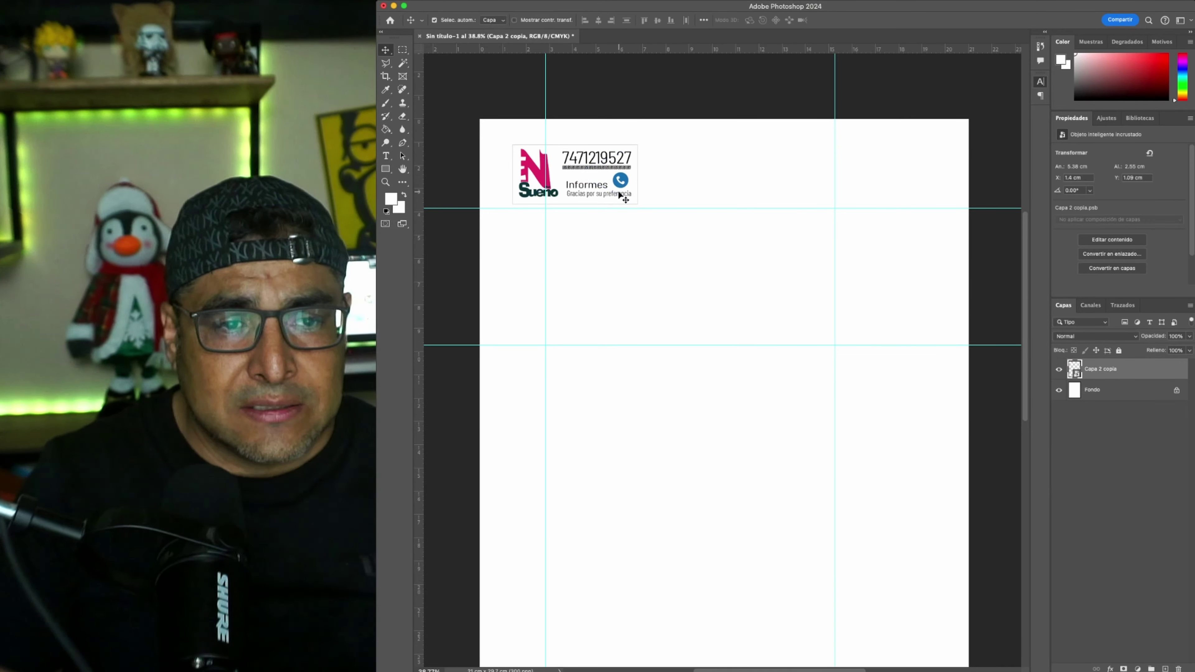
left_click_drag(760, 139, 699, 257)
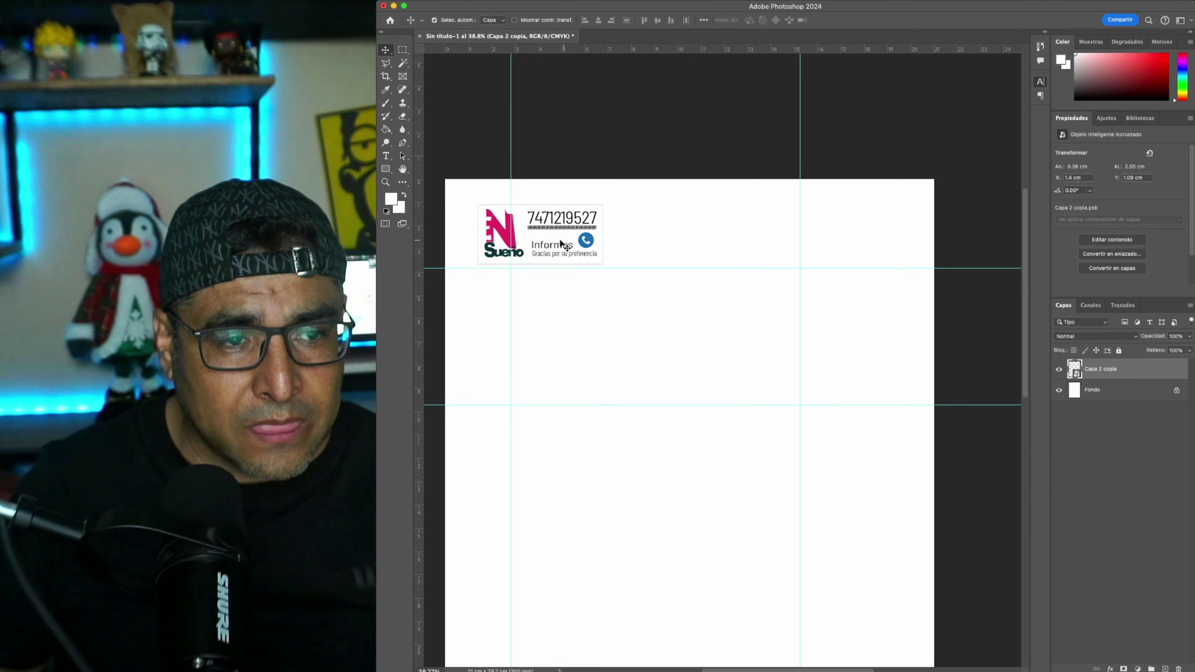
- Duplicate the label into four copies spaced evenly in a row along the page top
mouse_move(553, 243)
left_mouse_down()
mouse_move(540, 233)
mouse_move(899, 239)
left_mouse_up()
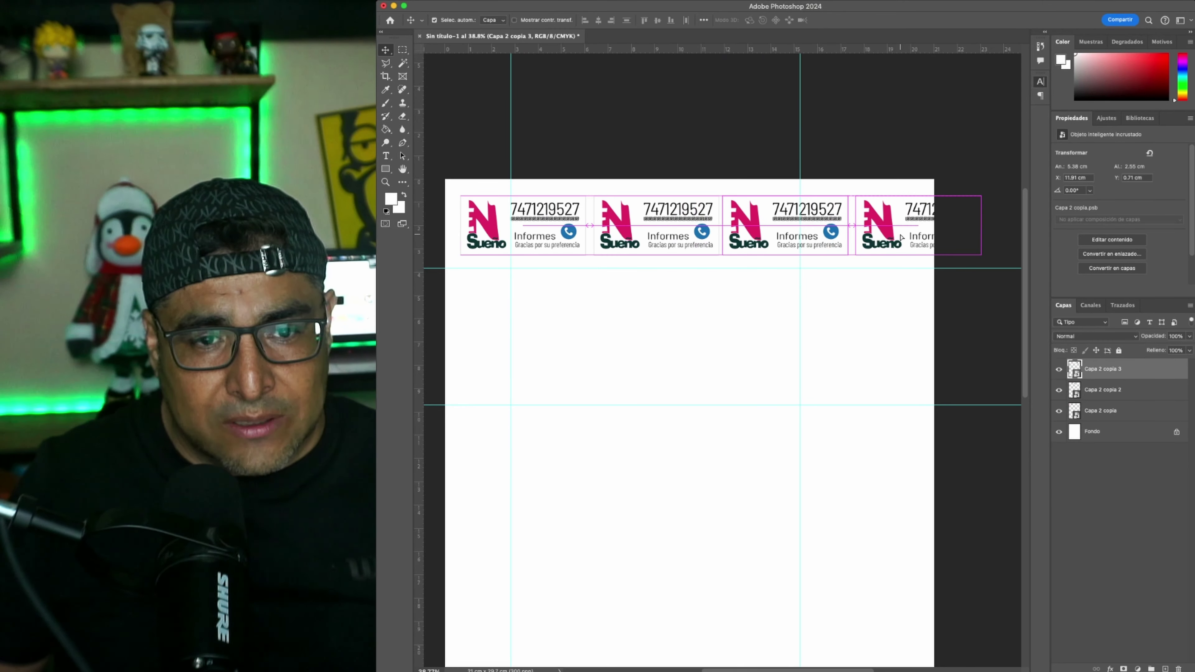
left_click(1098, 430, "shift")
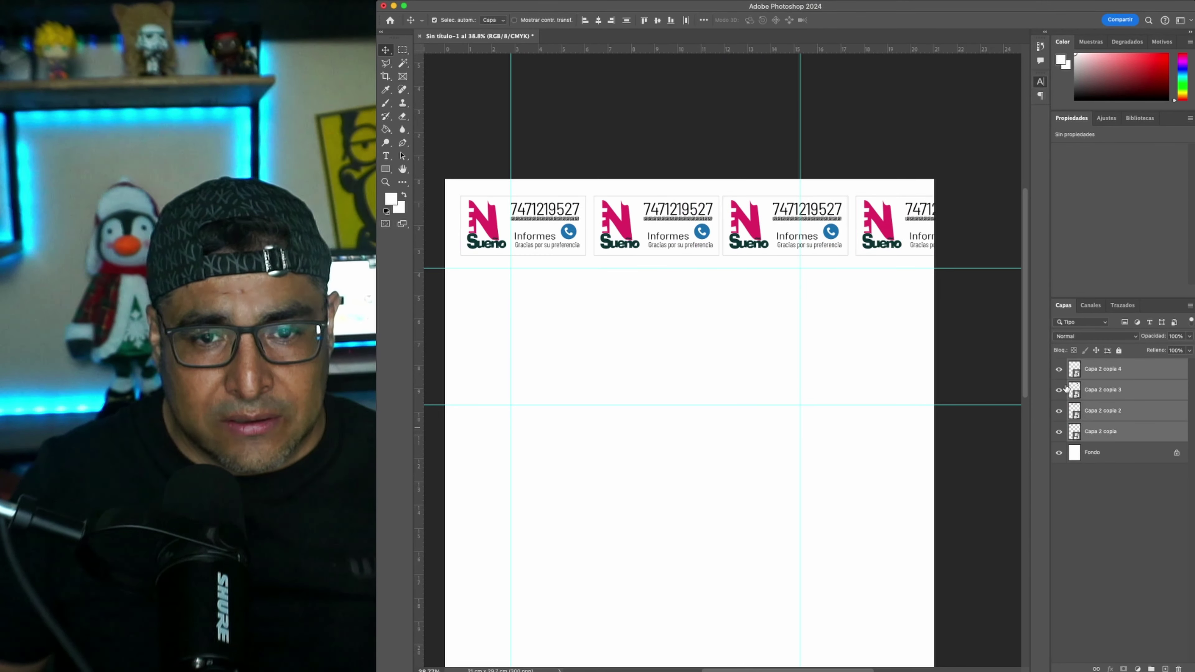
left_click_drag(886, 232, 869, 254)
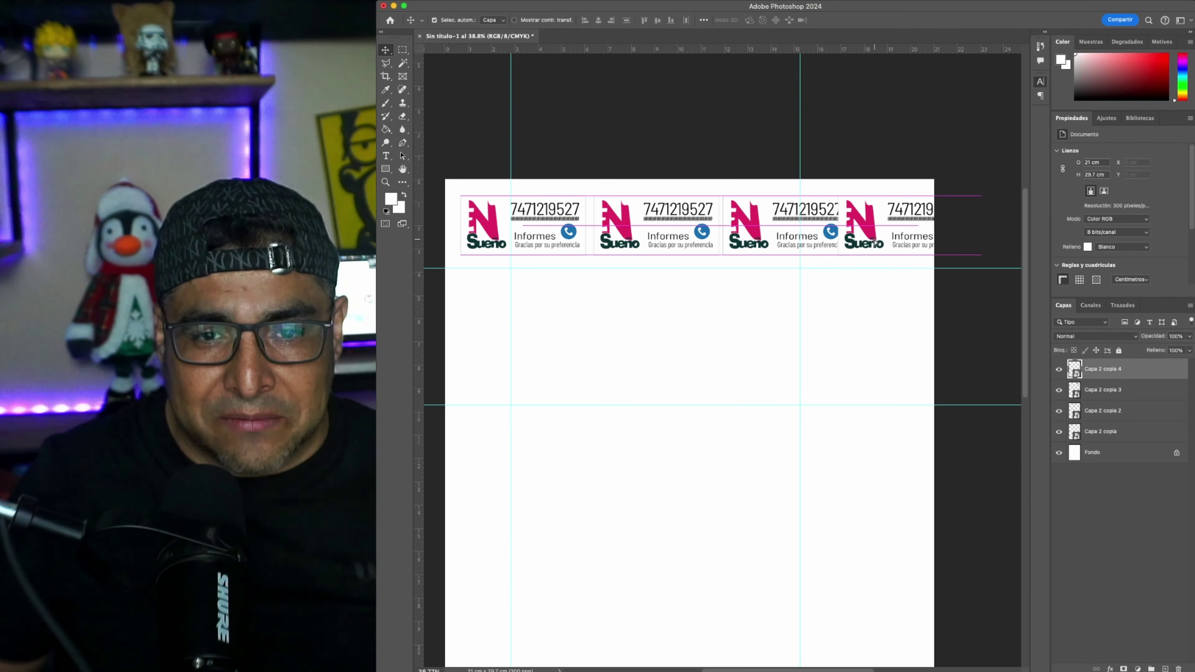
left_click_drag(705, 234, 702, 233)
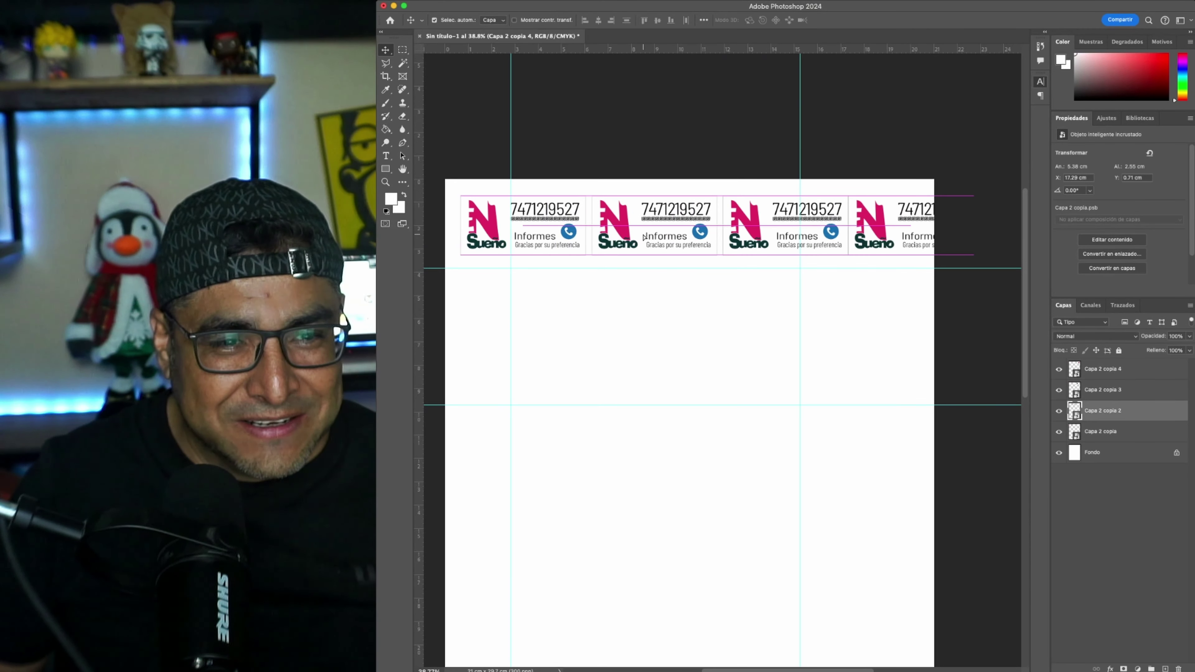
left_click_drag(804, 233, 804, 232)
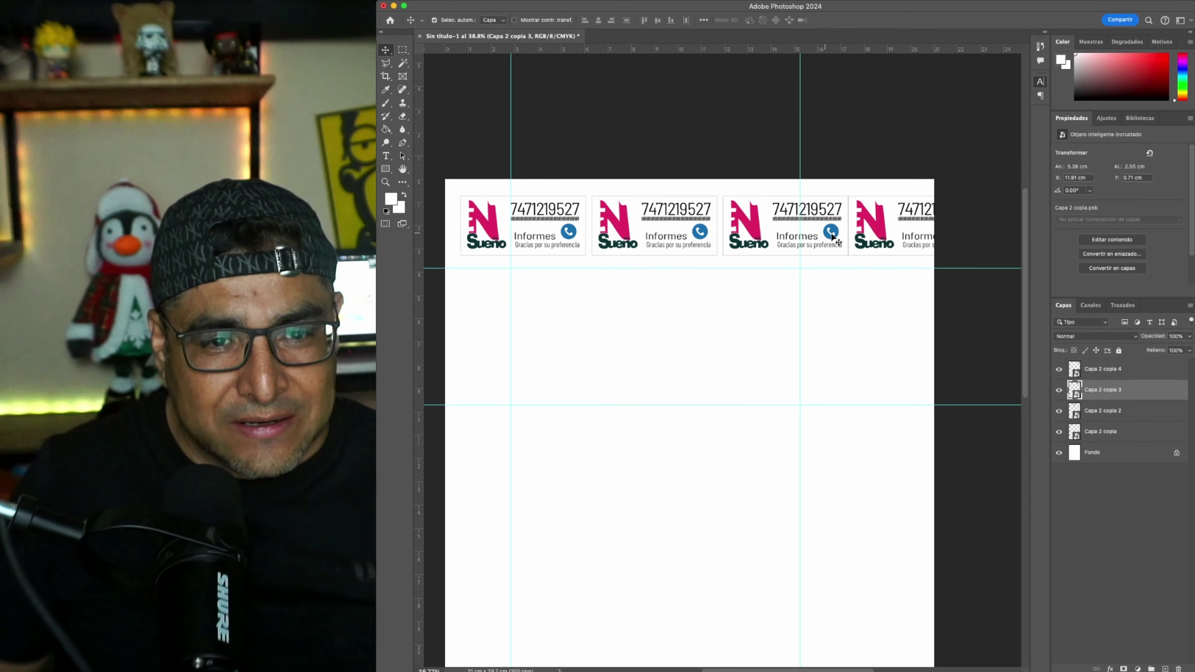
left_click_drag(884, 236, 901, 226)
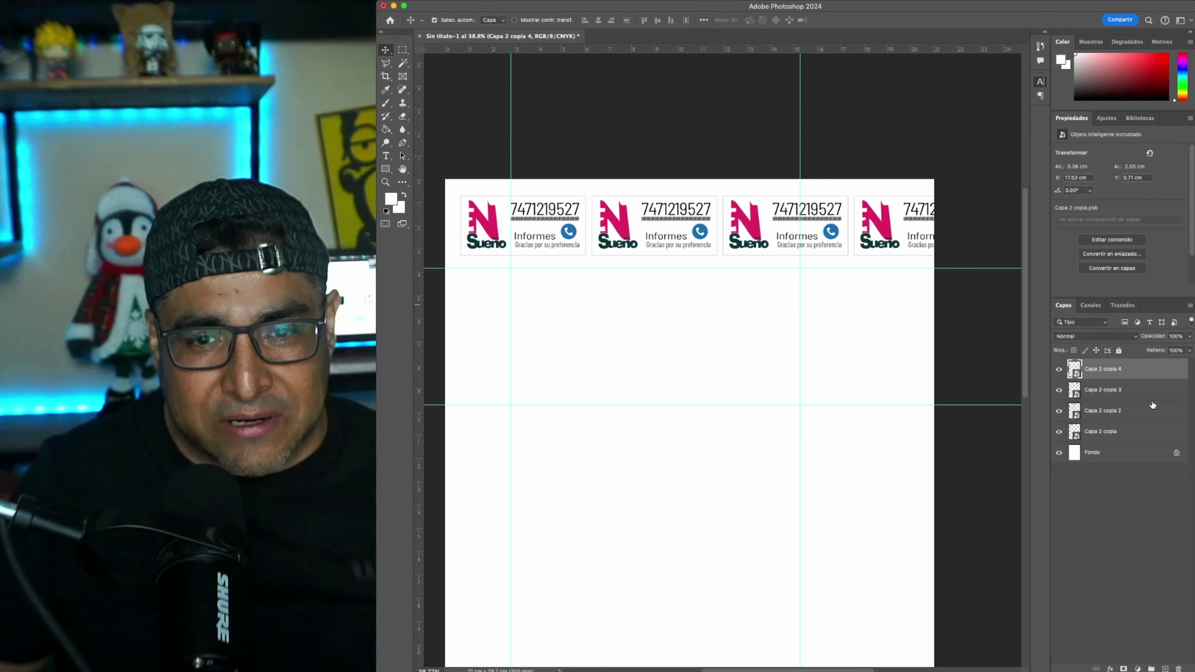
left_click(1105, 432, "shift")
- Scale all four labels together to about 89% so the row fits the page width
key("super+t")
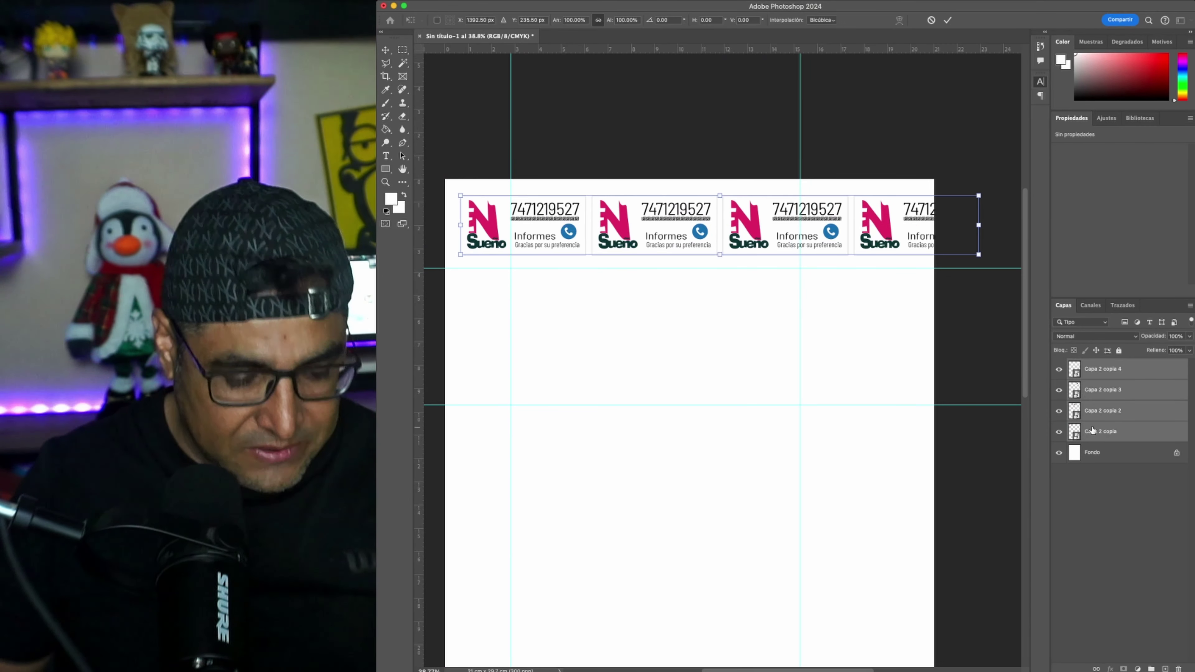
left_click_drag(979, 255, 929, 241)
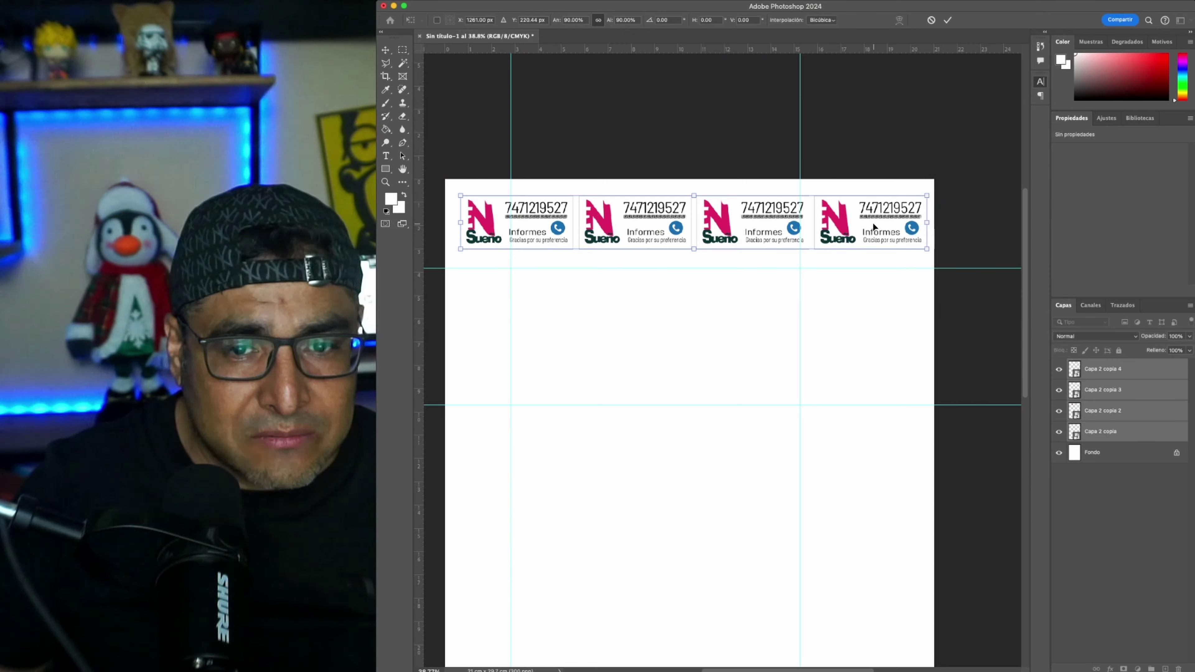
key("Return")
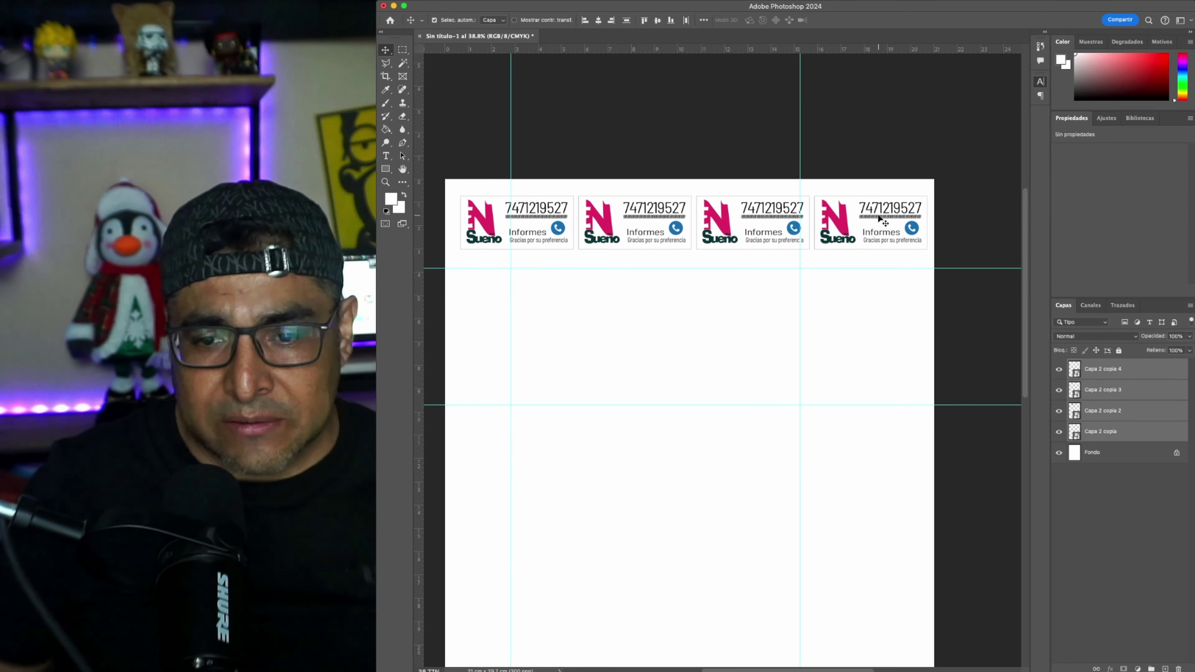